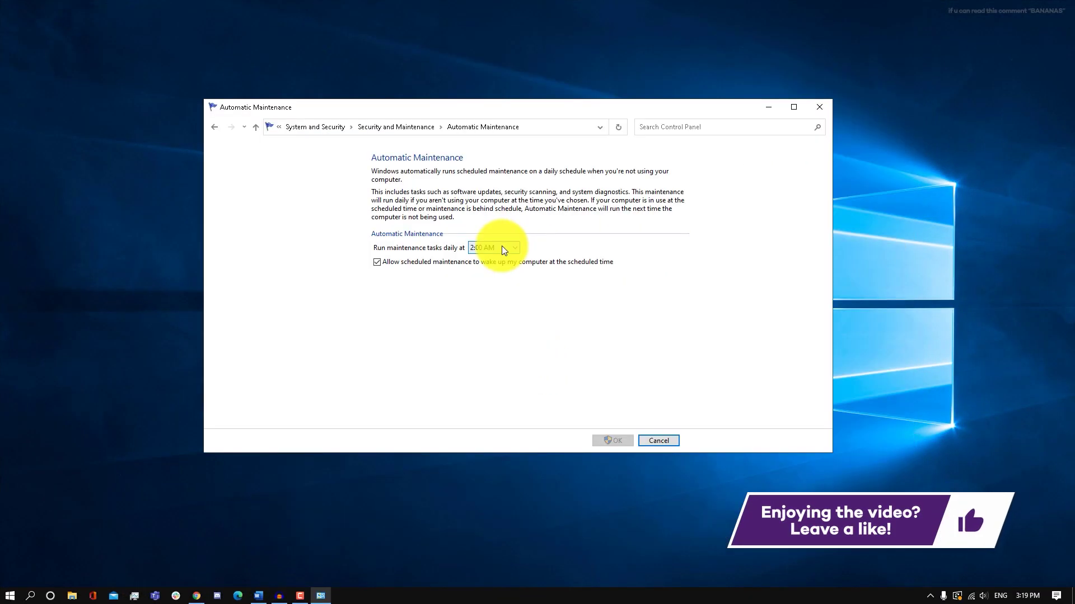
Step: Open the start-time list for daily Automatic Maintenance in Control Panel
{"action": "left_click", "coordinate": [503, 249]}
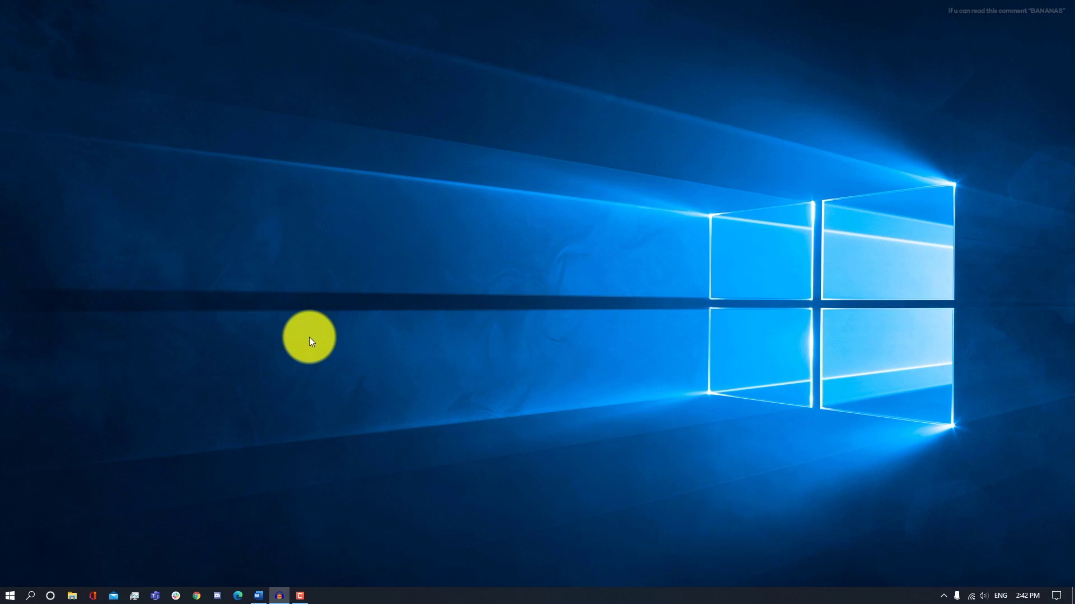
Step: Launch Windows Settings from the Start search and centre its window
{"action": "key", "text": "super"}
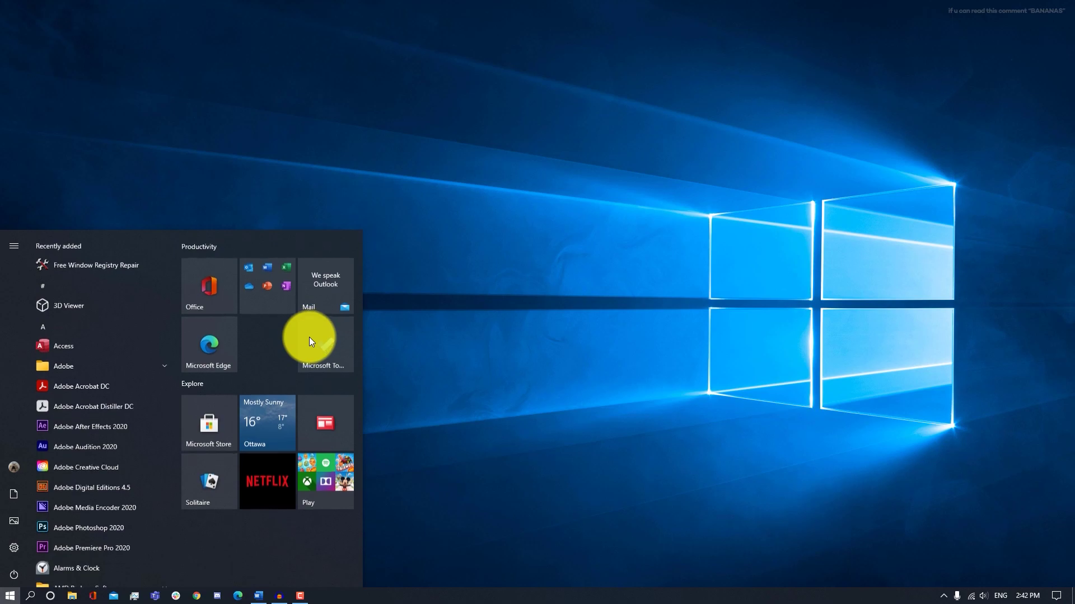
{"action": "type", "text": "setti"}
{"action": "key", "text": "Return"}
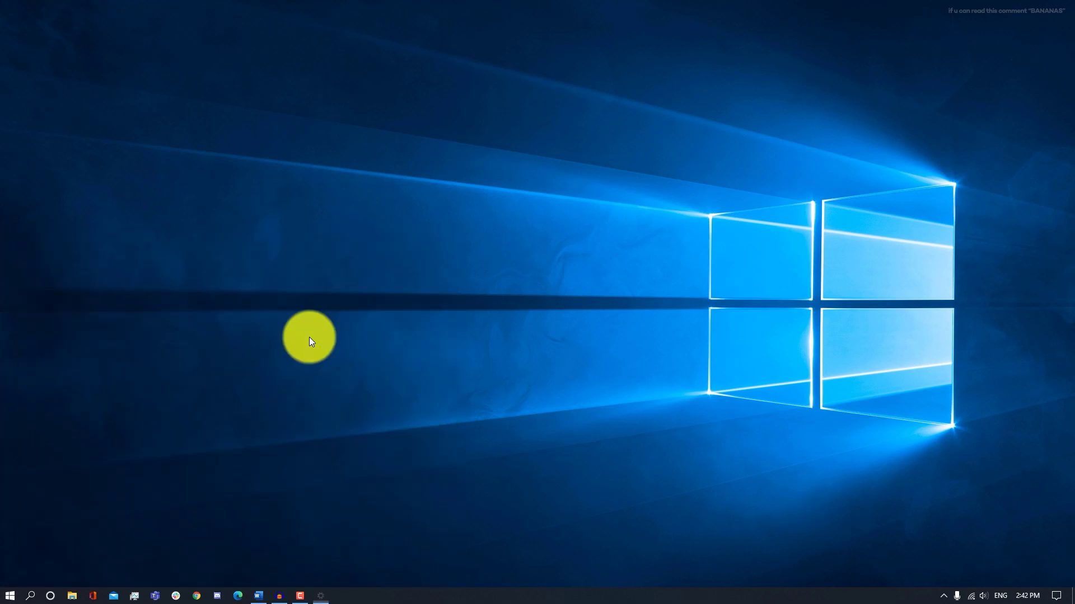
{"action": "left_click_drag", "start_coordinate": [850, 59], "coordinate": [439, 48]}
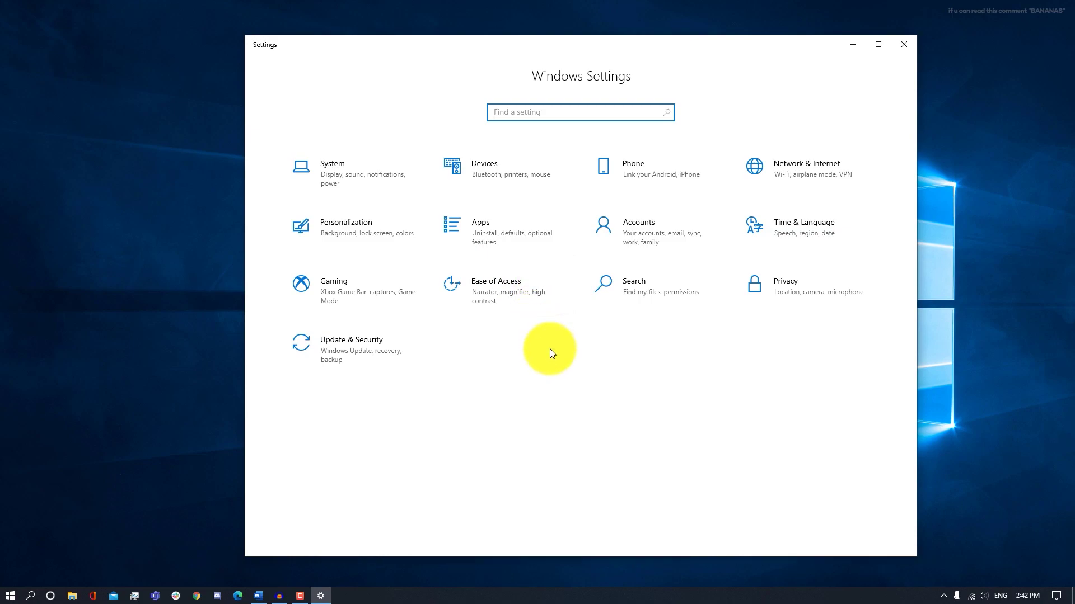
Step: Under Privacy > Background apps, switch off Cortana's background running, then close Settings
{"action": "left_click", "coordinate": [791, 289]}
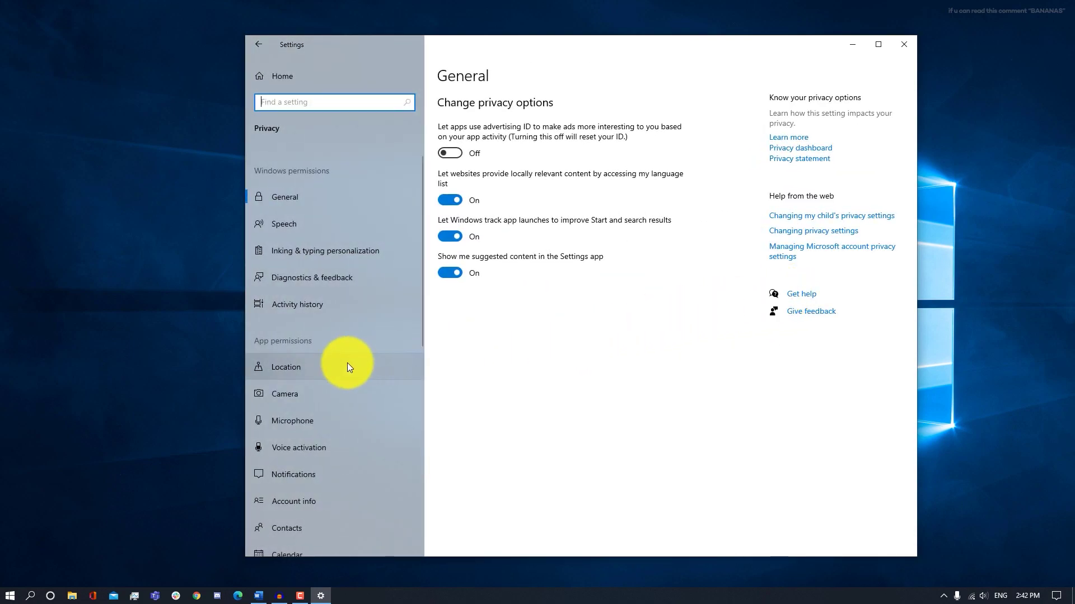
{"action": "scroll", "coordinate": [337, 365], "scroll_direction": "down", "scroll_amount": 6}
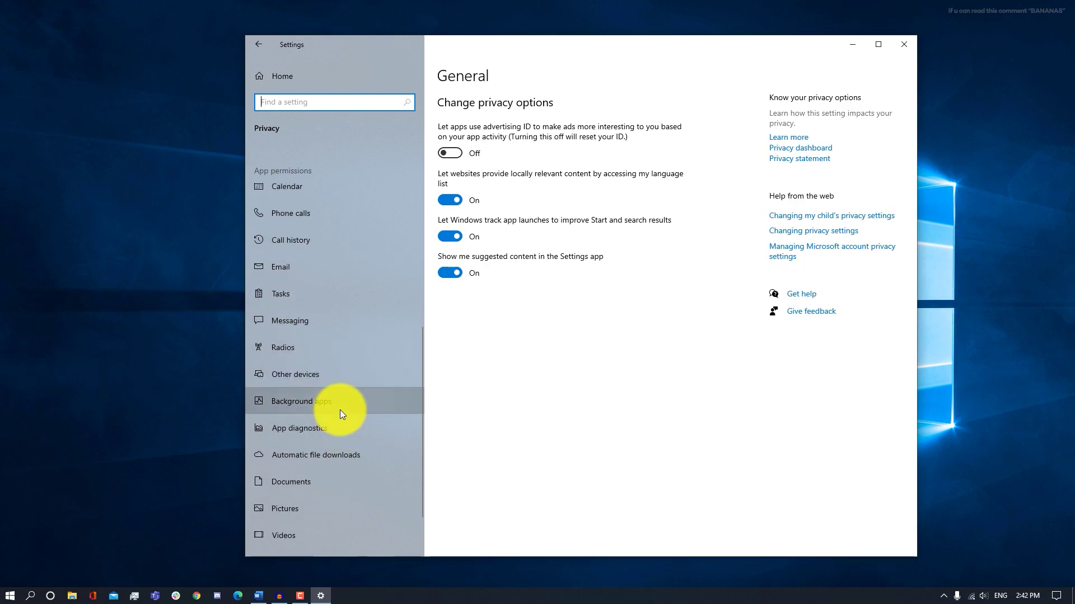
{"action": "left_click", "coordinate": [341, 409]}
{"action": "scroll", "coordinate": [682, 357], "scroll_direction": "down", "scroll_amount": 10}
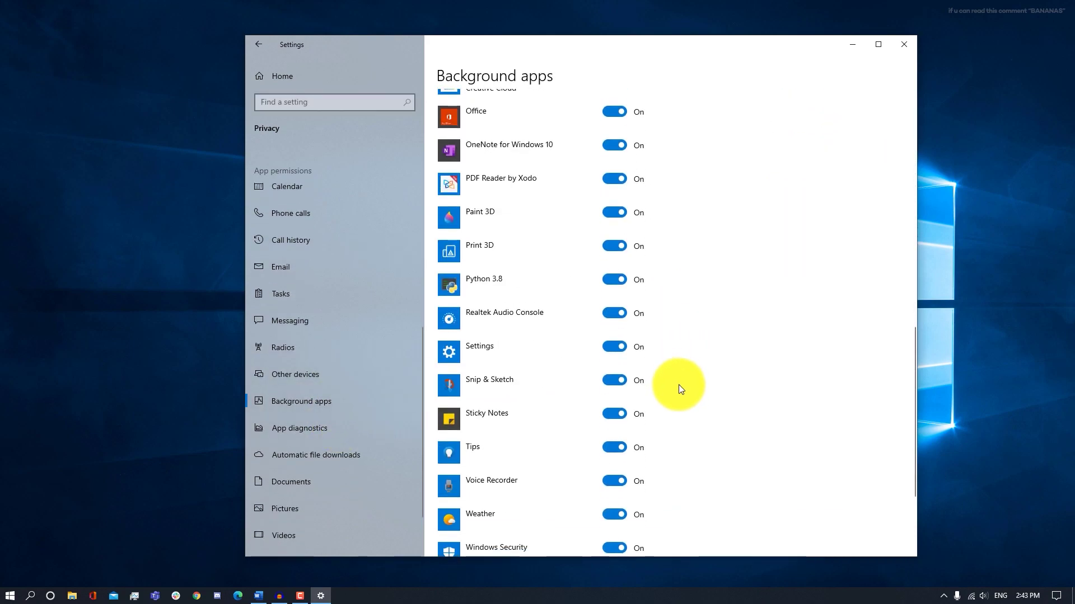
{"action": "scroll", "coordinate": [685, 384], "scroll_direction": "up", "scroll_amount": 10}
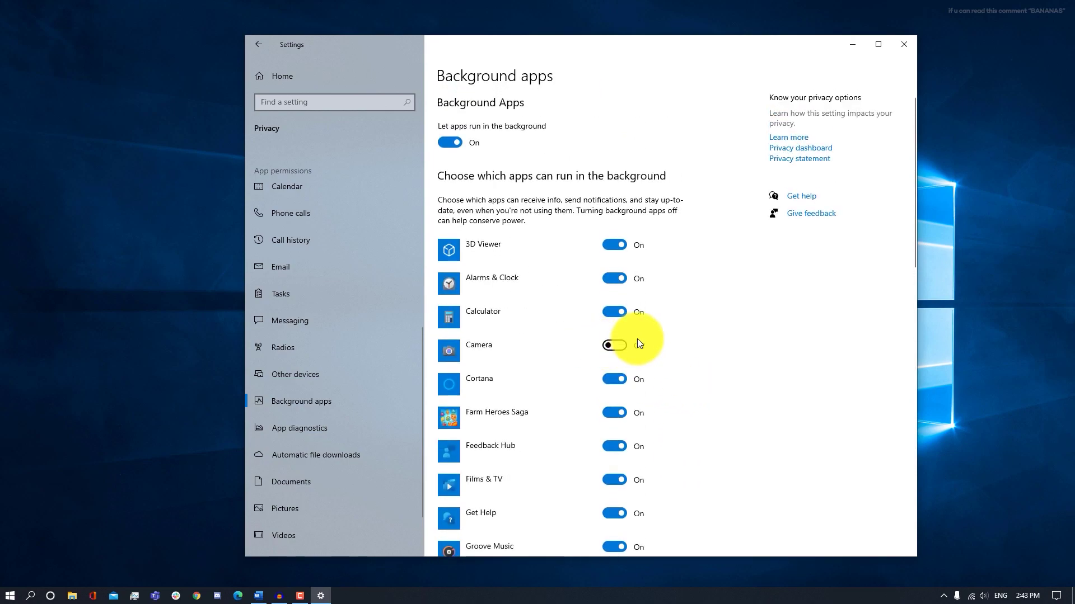
{"action": "left_click", "coordinate": [615, 381]}
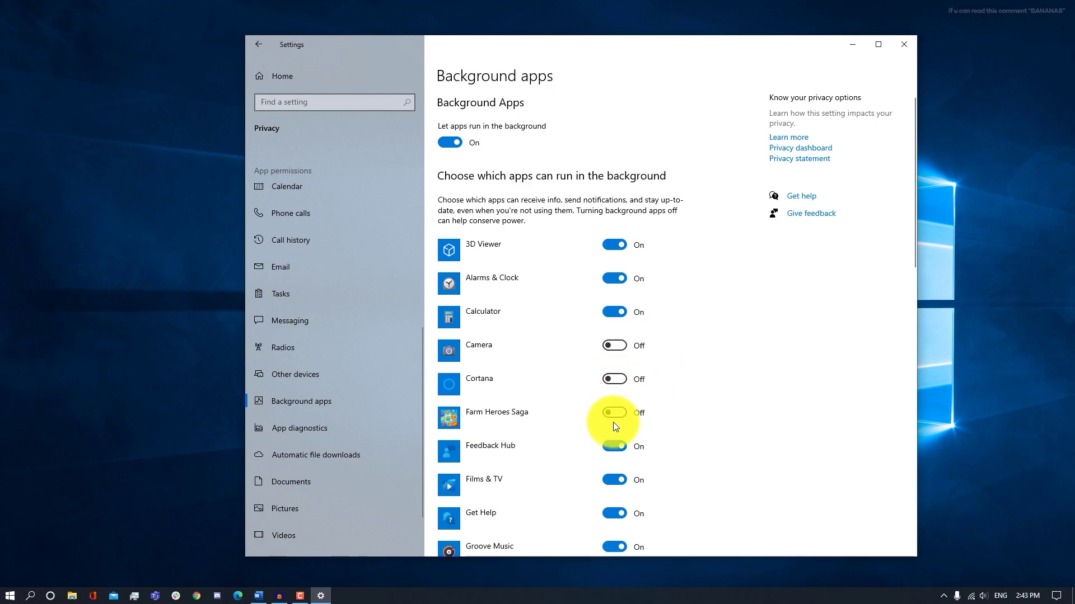
{"action": "key", "text": "alt+F4"}
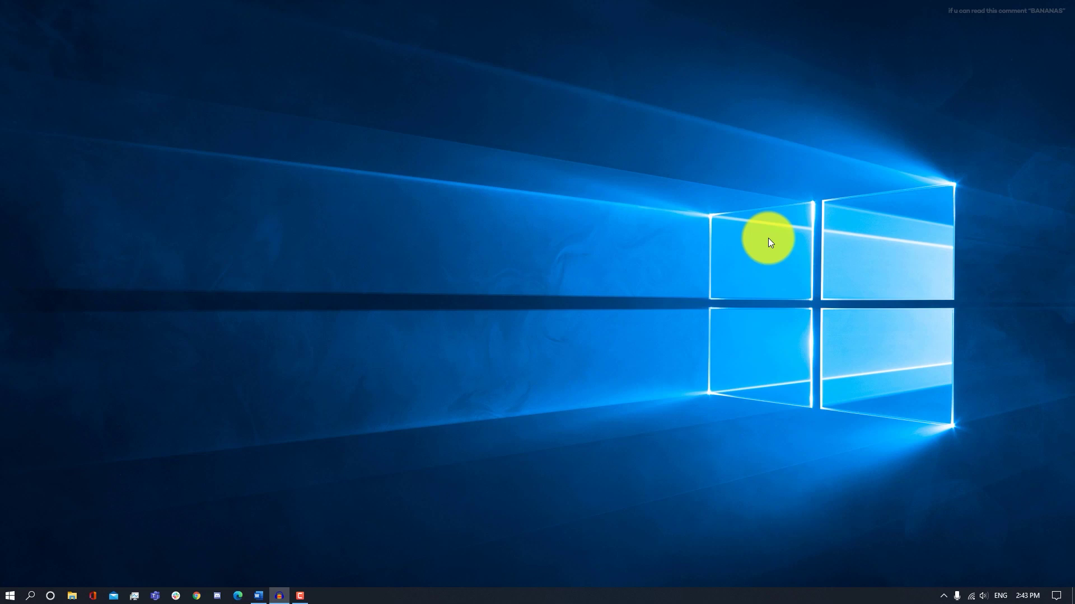
Step: Launch System Configuration by running msconfig from the Run dialog
{"action": "key", "text": "super+r"}
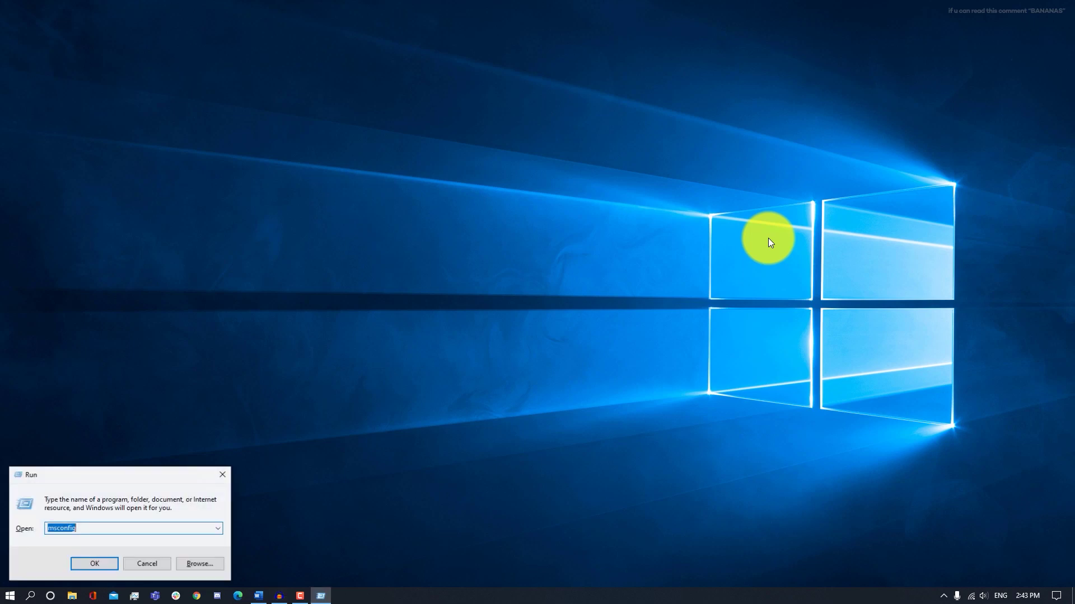
{"action": "key", "text": "BackSpace"}
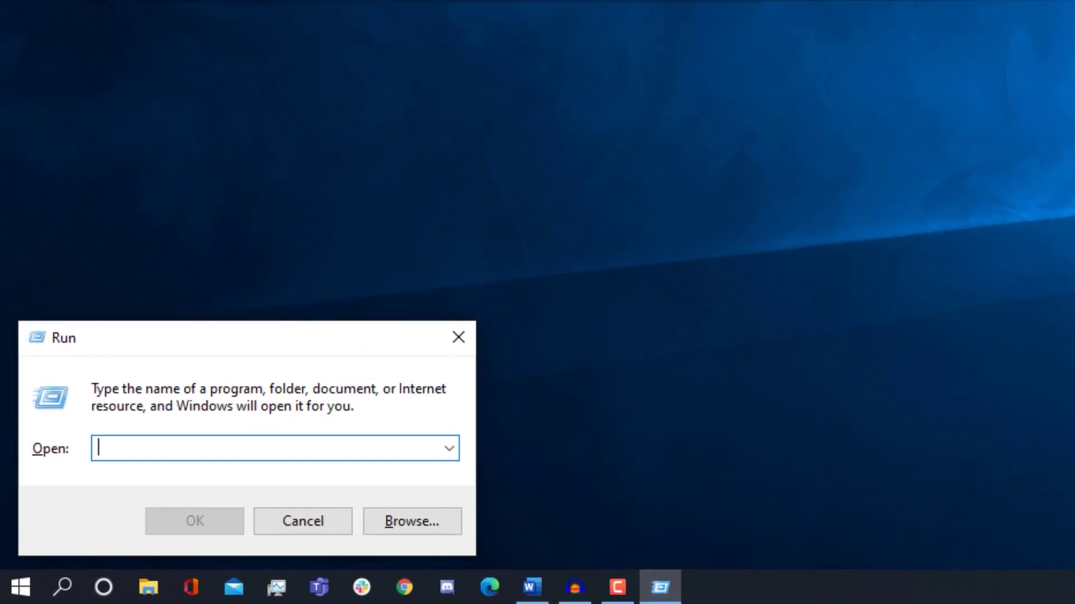
{"action": "type", "text": "msconfig"}
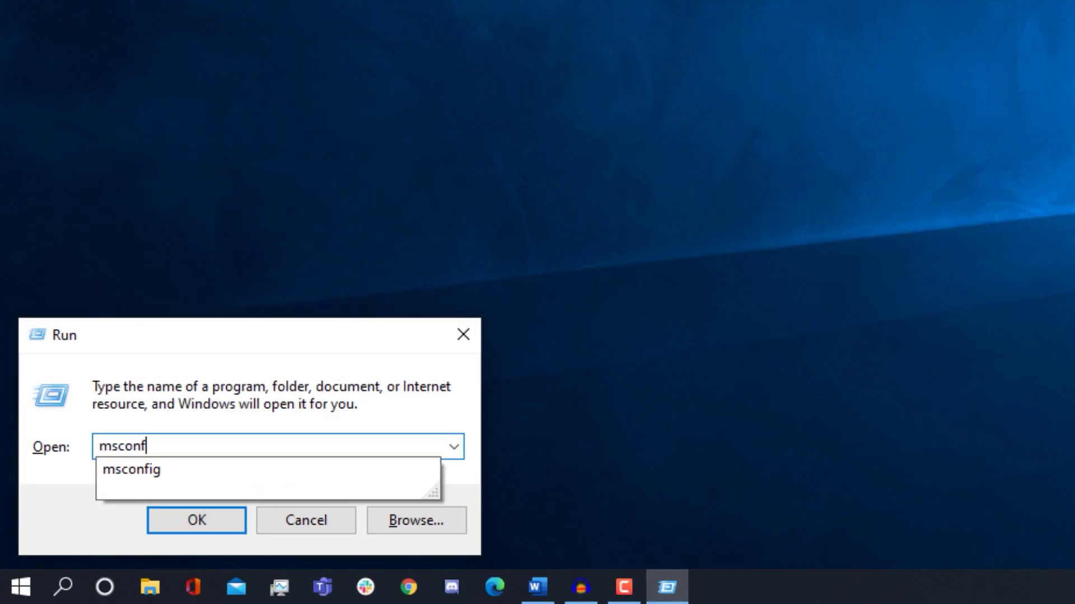
{"action": "key", "text": "Return"}
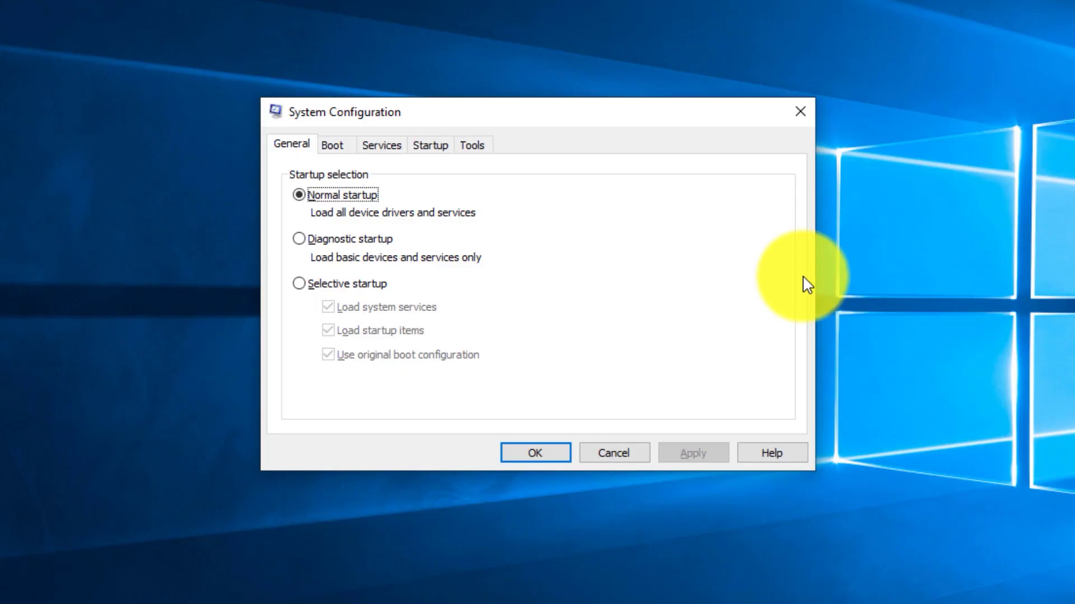
Step: On the Services tab, hide all Microsoft services, disable the rest, and confirm with OK
{"action": "left_click", "coordinate": [387, 146]}
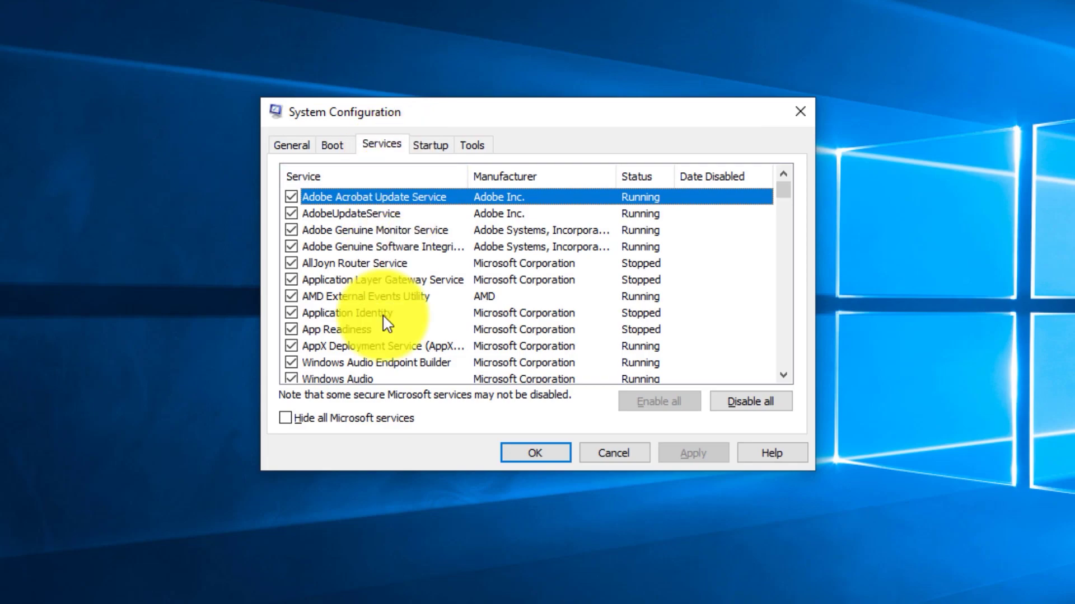
{"action": "left_click", "coordinate": [284, 420]}
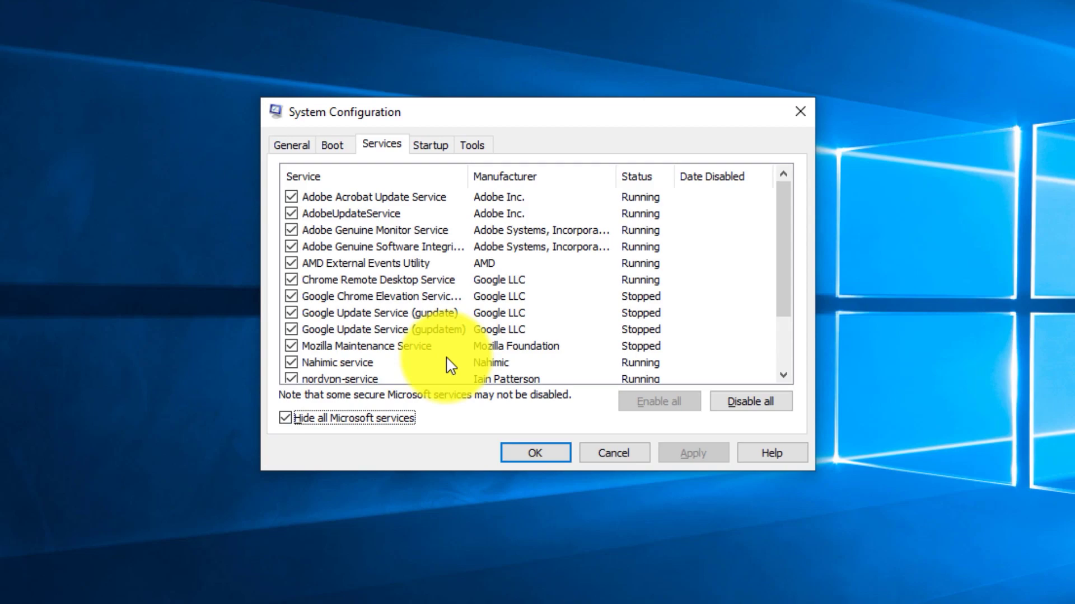
{"action": "scroll", "coordinate": [422, 256], "scroll_direction": "down", "scroll_amount": 2}
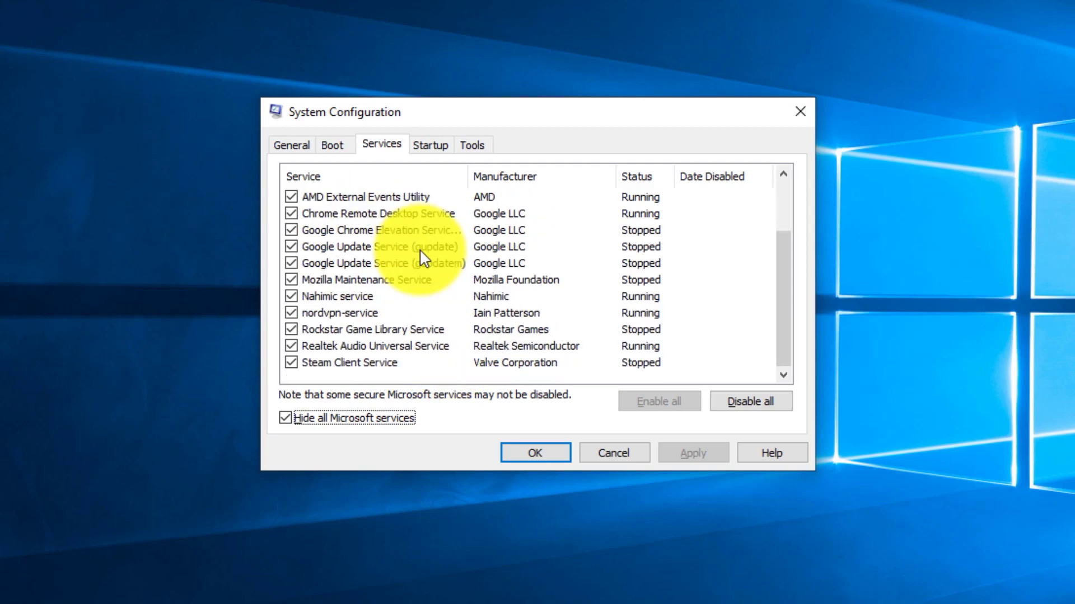
{"action": "scroll", "coordinate": [507, 323], "scroll_direction": "up", "scroll_amount": 2}
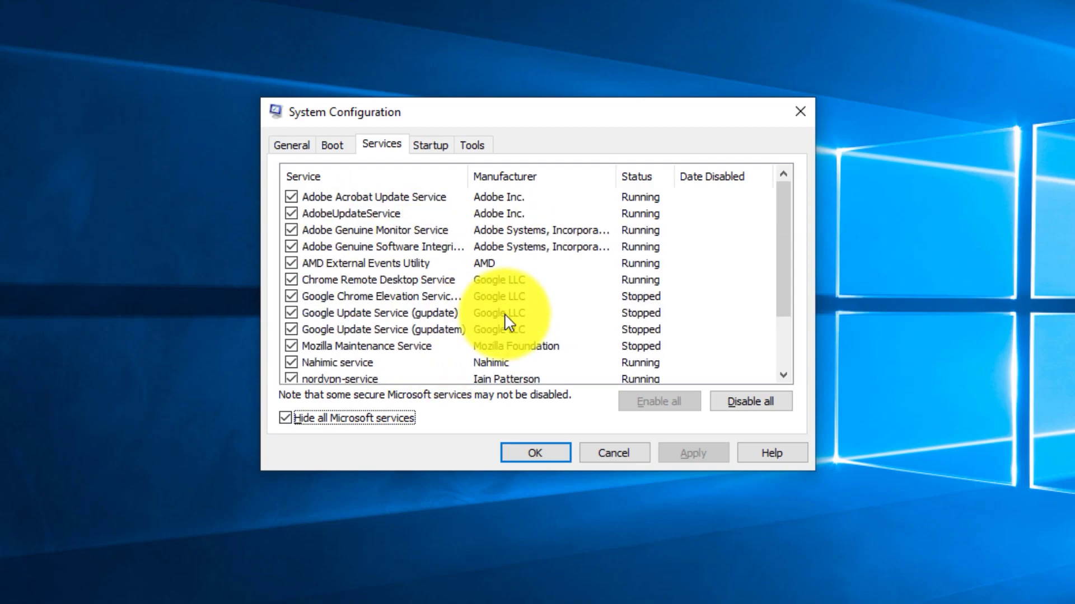
{"action": "left_click", "coordinate": [780, 415]}
{"action": "left_click", "coordinate": [533, 453]}
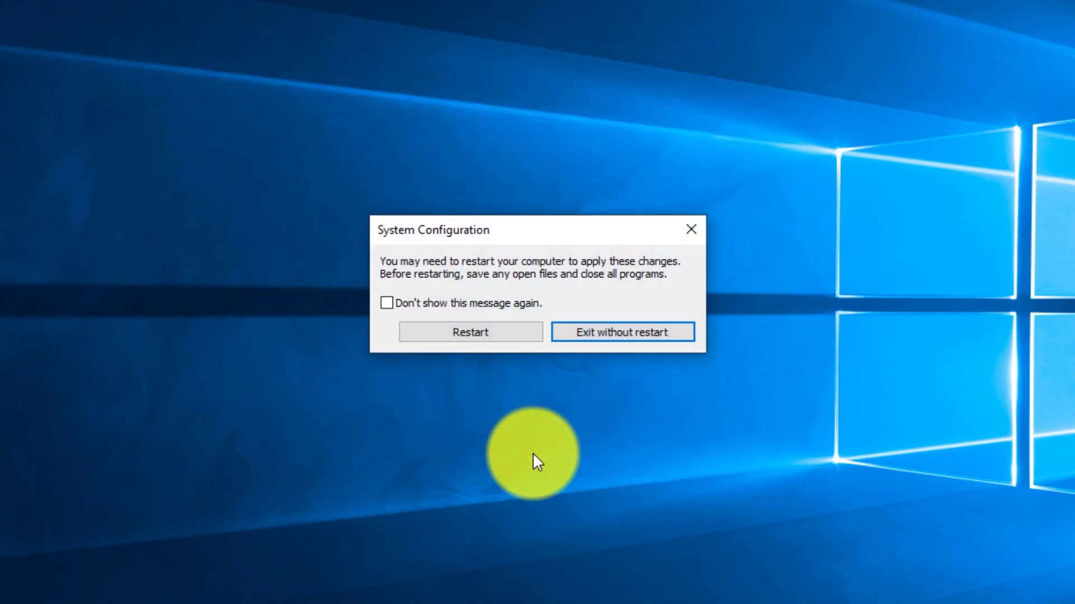
Step: Restart the computer, then launch Task Manager from the Start search
{"action": "left_click", "coordinate": [496, 336]}
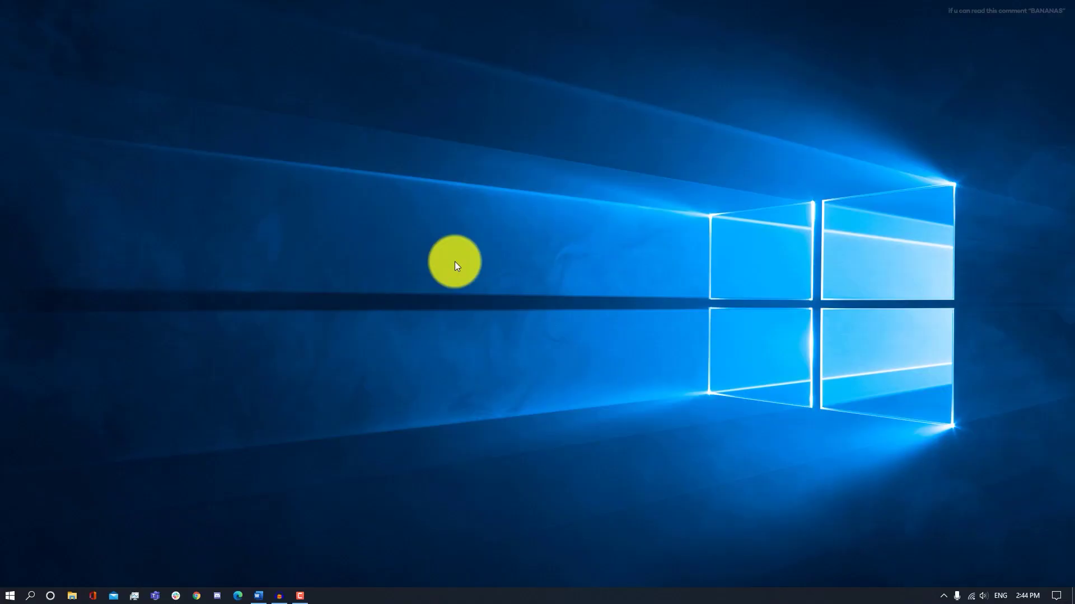
{"action": "key", "text": "super"}
{"action": "type", "text": "task"}
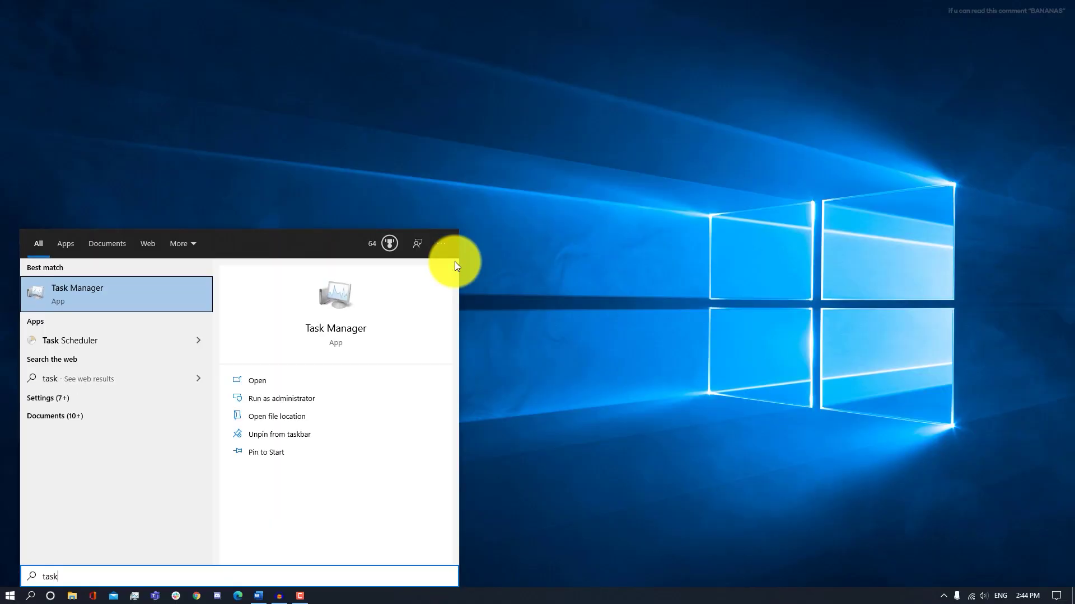
{"action": "key", "text": "Return"}
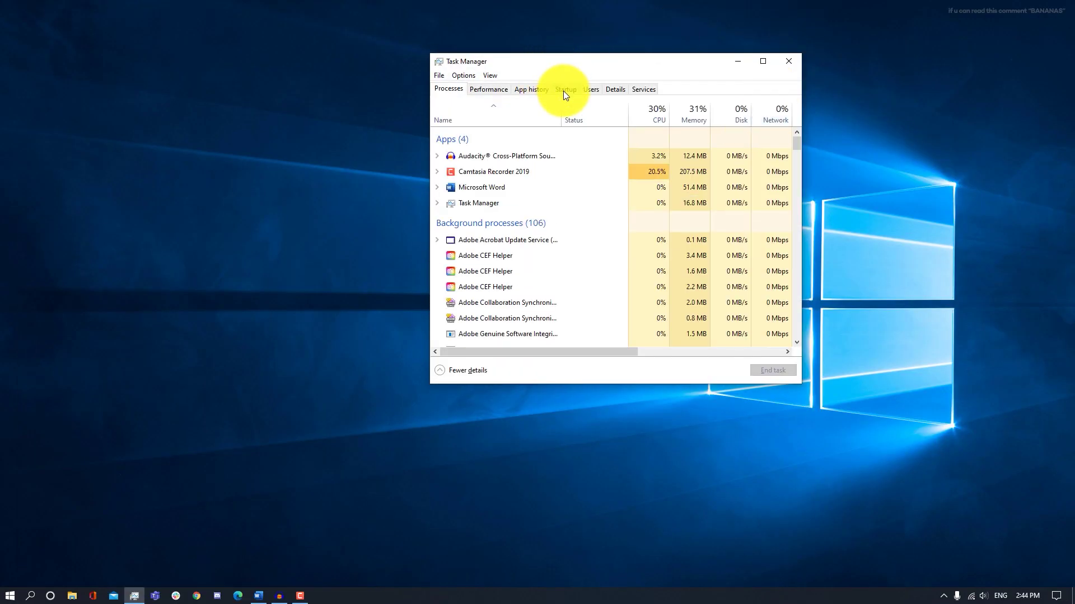
Step: On the Startup tab, sort by Status and disable Creative Cloud Desktop
{"action": "left_click", "coordinate": [563, 90]}
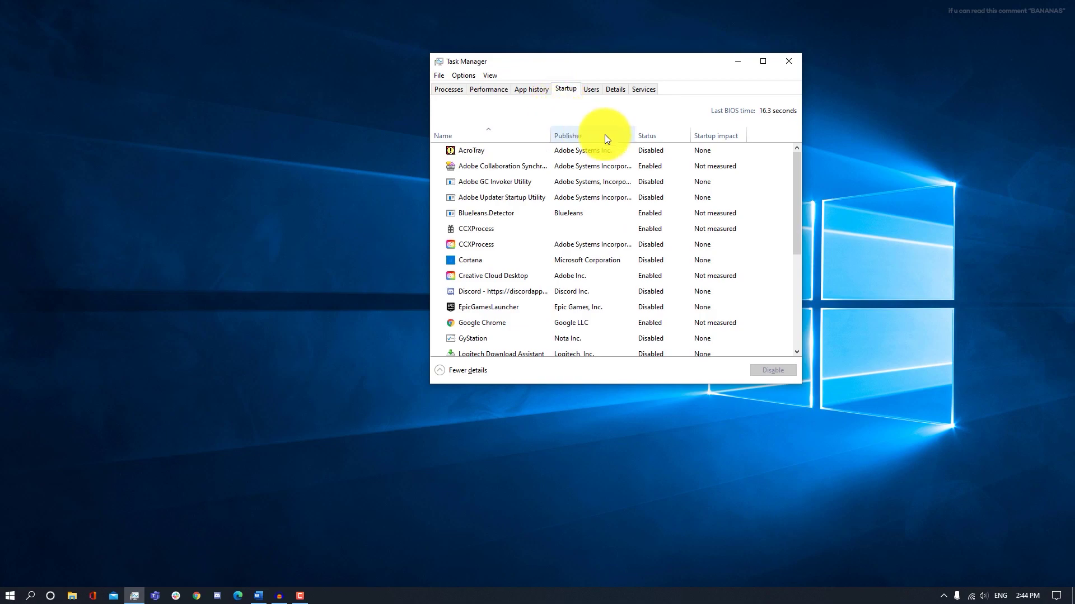
{"action": "left_click", "coordinate": [658, 138]}
{"action": "scroll", "coordinate": [728, 252], "scroll_direction": "down", "scroll_amount": 1}
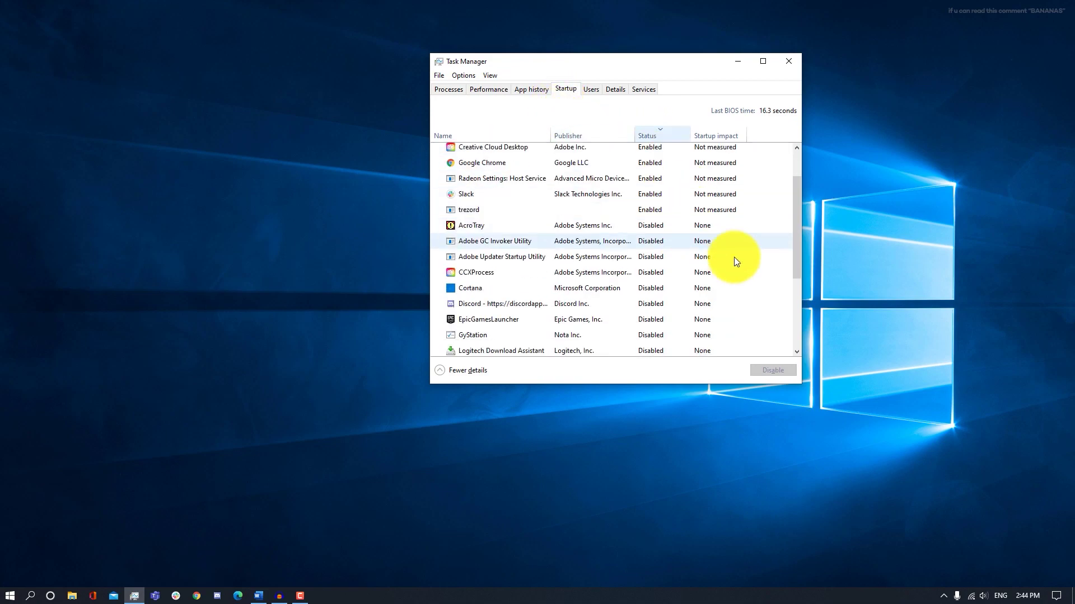
{"action": "scroll", "coordinate": [744, 271], "scroll_direction": "up", "scroll_amount": 1}
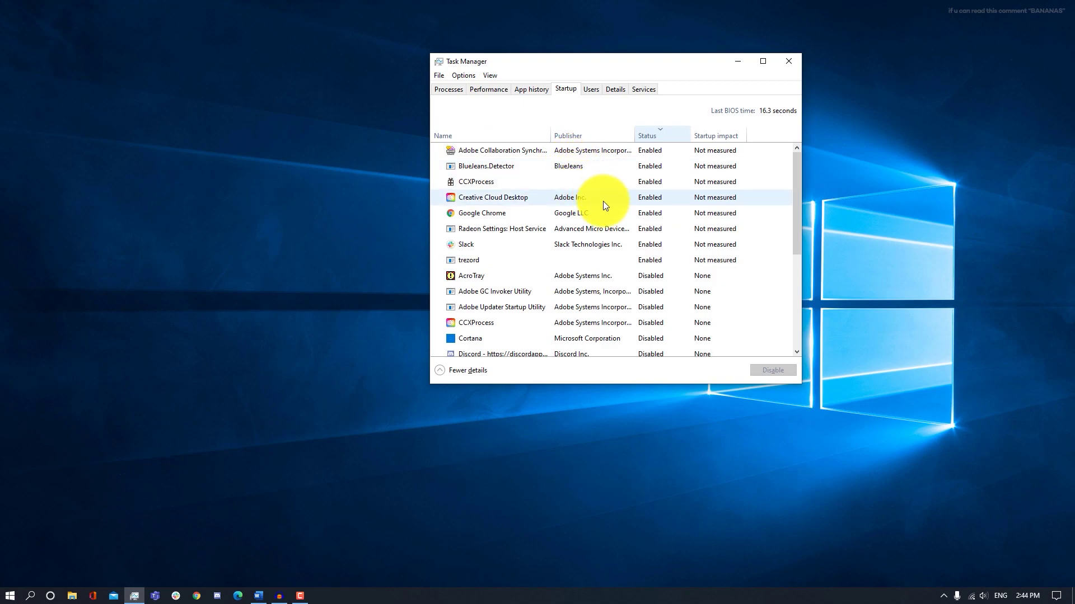
{"action": "left_click", "coordinate": [487, 200]}
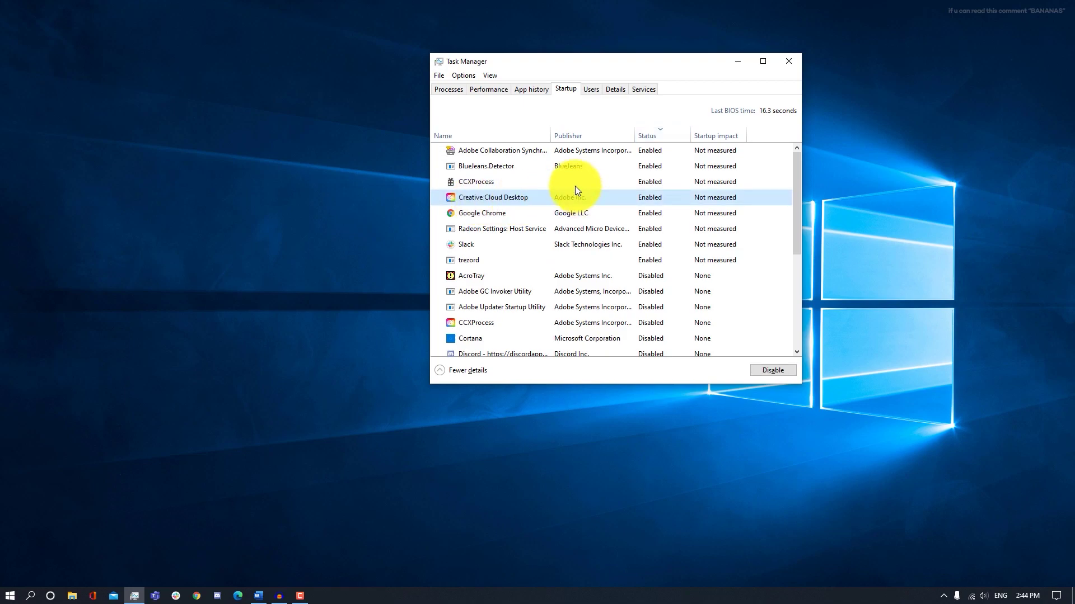
{"action": "left_click", "coordinate": [772, 368]}
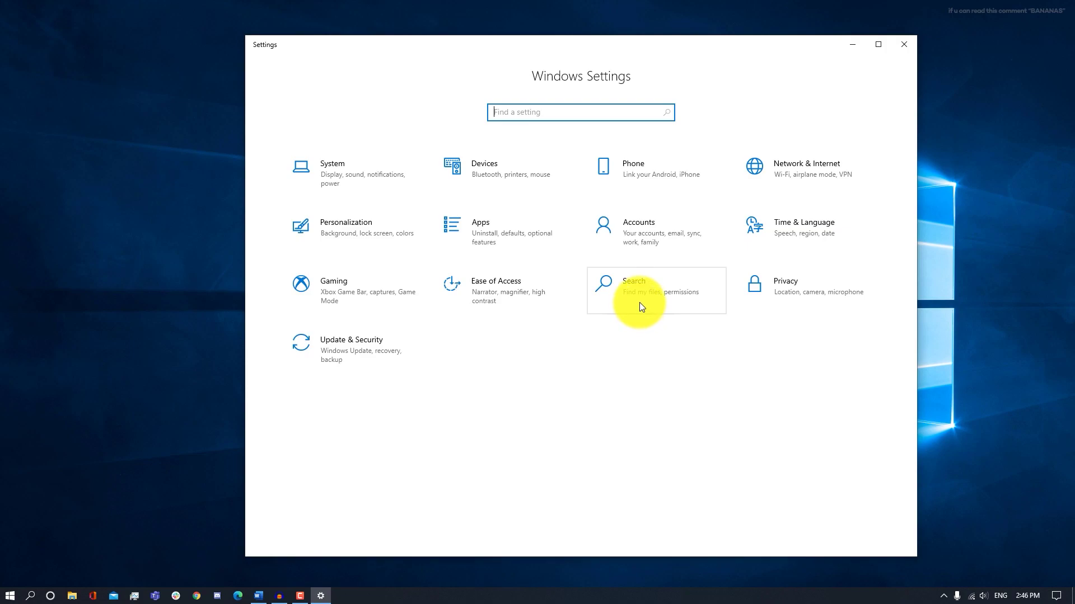
Step: Open Advanced Search Indexer Settings from Search > Searching Windows
{"action": "left_click", "coordinate": [637, 297]}
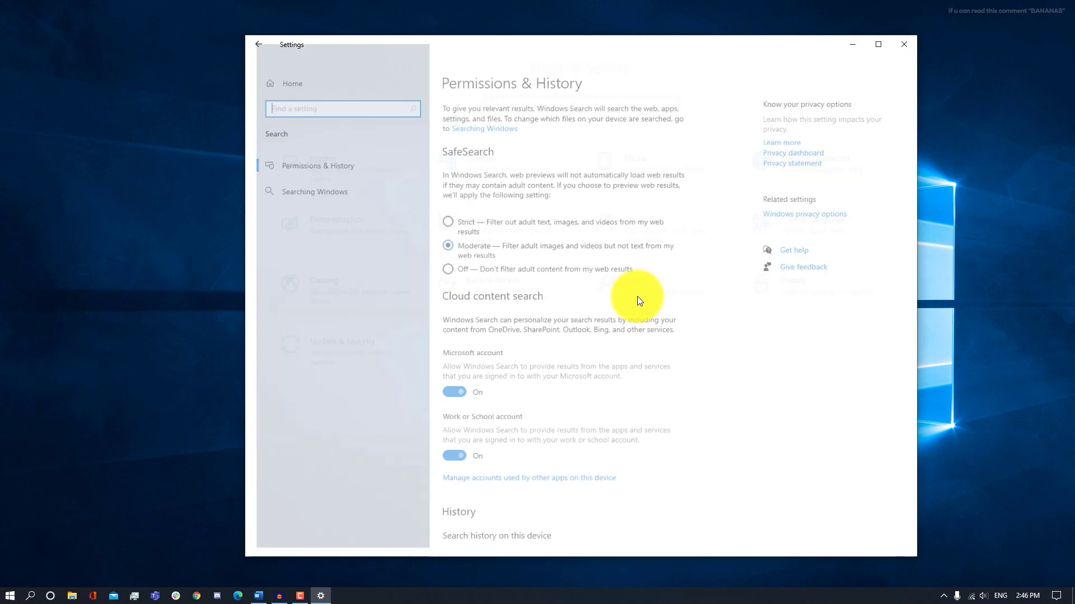
{"action": "scroll", "coordinate": [462, 241], "scroll_direction": "down", "scroll_amount": 3}
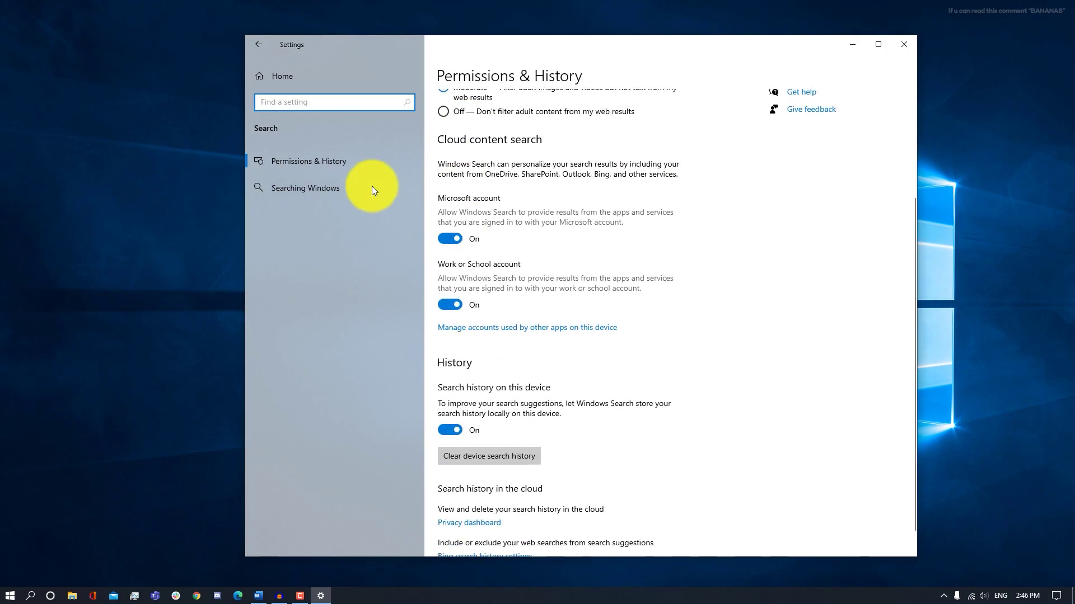
{"action": "left_click", "coordinate": [351, 188]}
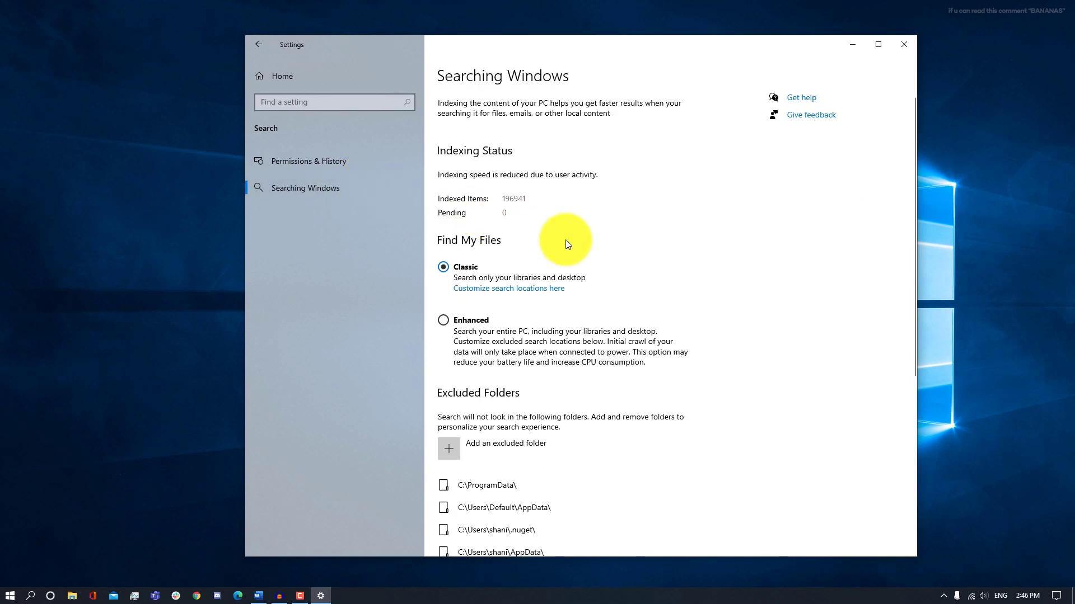
{"action": "scroll", "coordinate": [772, 389], "scroll_direction": "down", "scroll_amount": 6}
{"action": "left_click", "coordinate": [513, 465]}
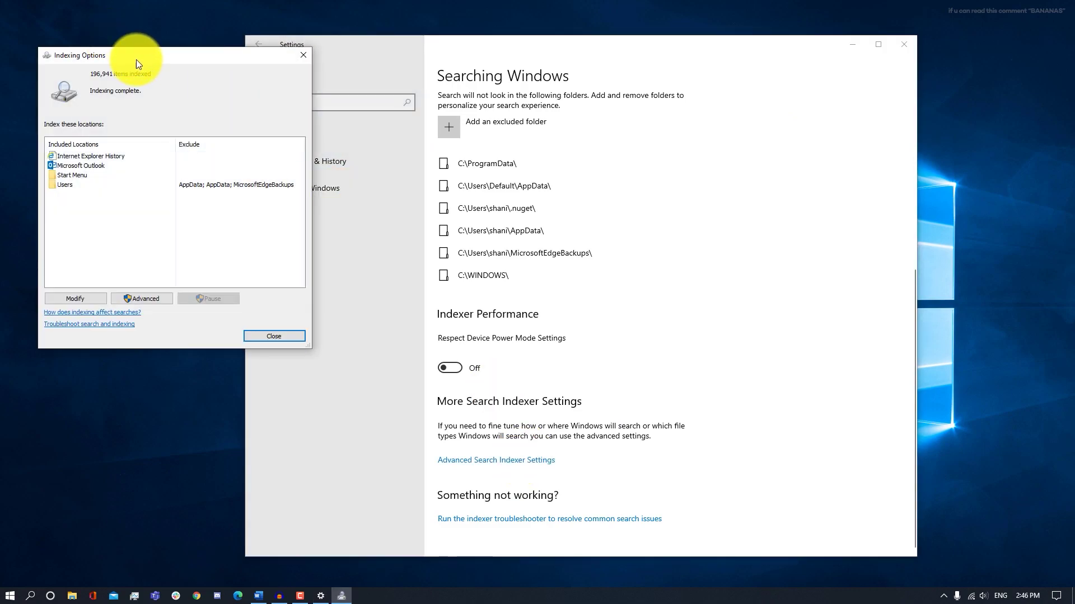
Step: In Indexing Options > Advanced, rebuild the search index and confirm with OK
{"action": "left_click_drag", "start_coordinate": [136, 59], "coordinate": [677, 119]}
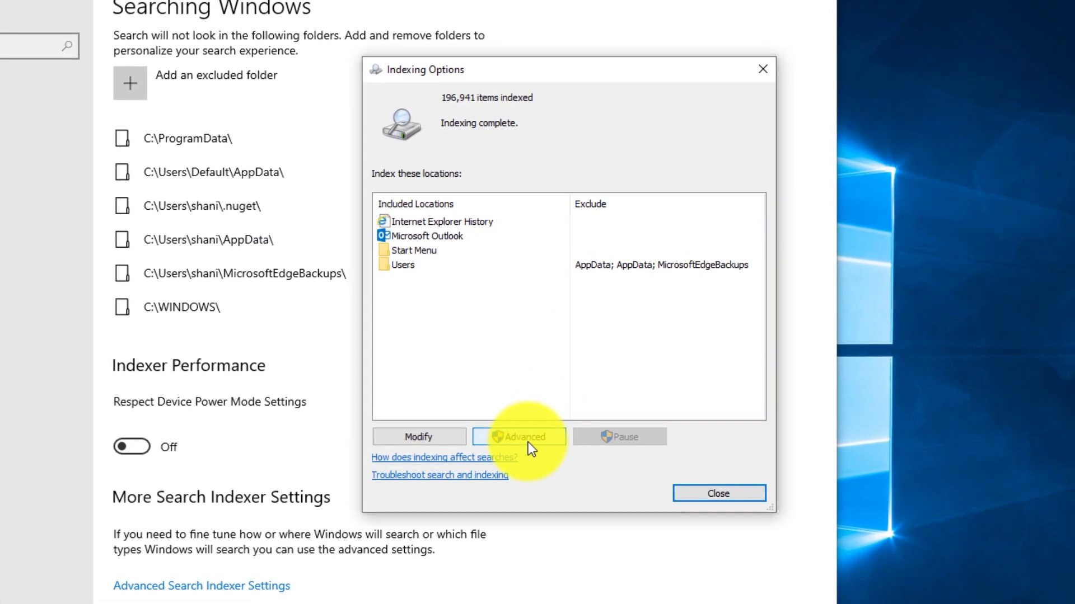
{"action": "left_click", "coordinate": [528, 442]}
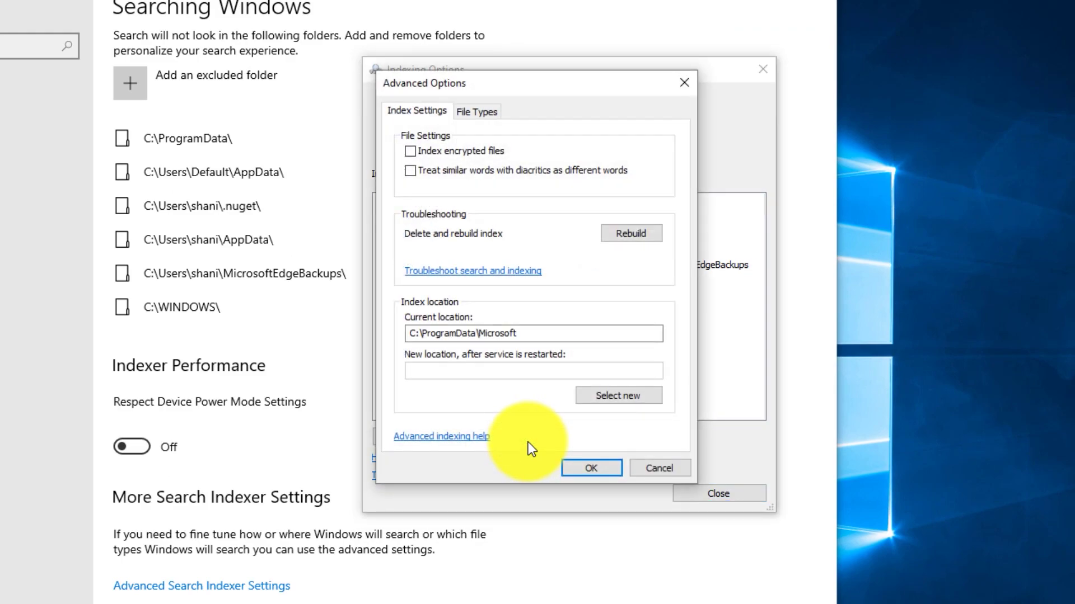
{"action": "left_click", "coordinate": [630, 232]}
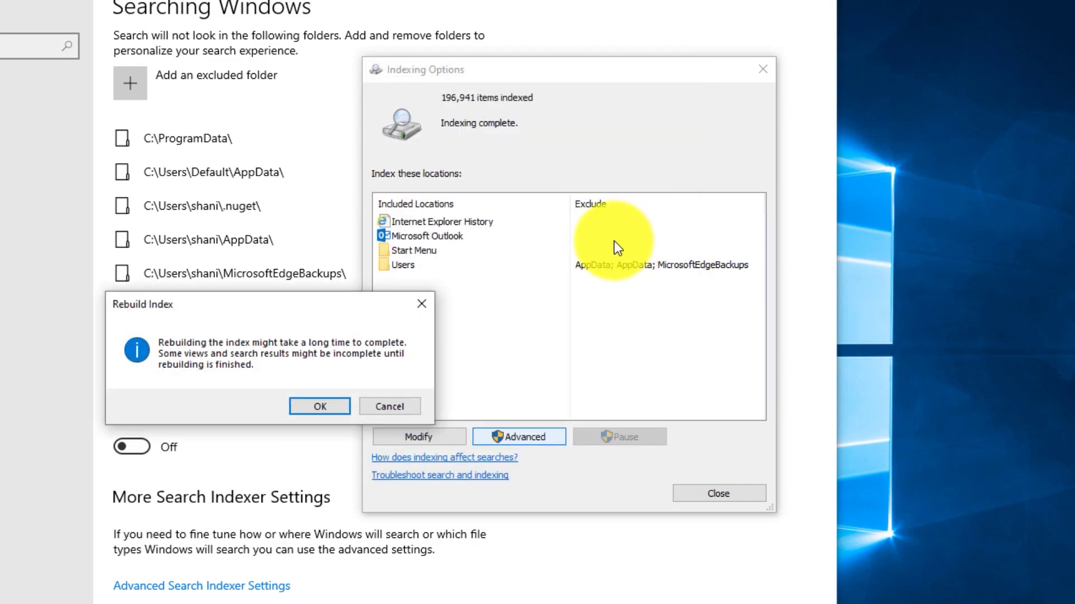
{"action": "left_click", "coordinate": [321, 409]}
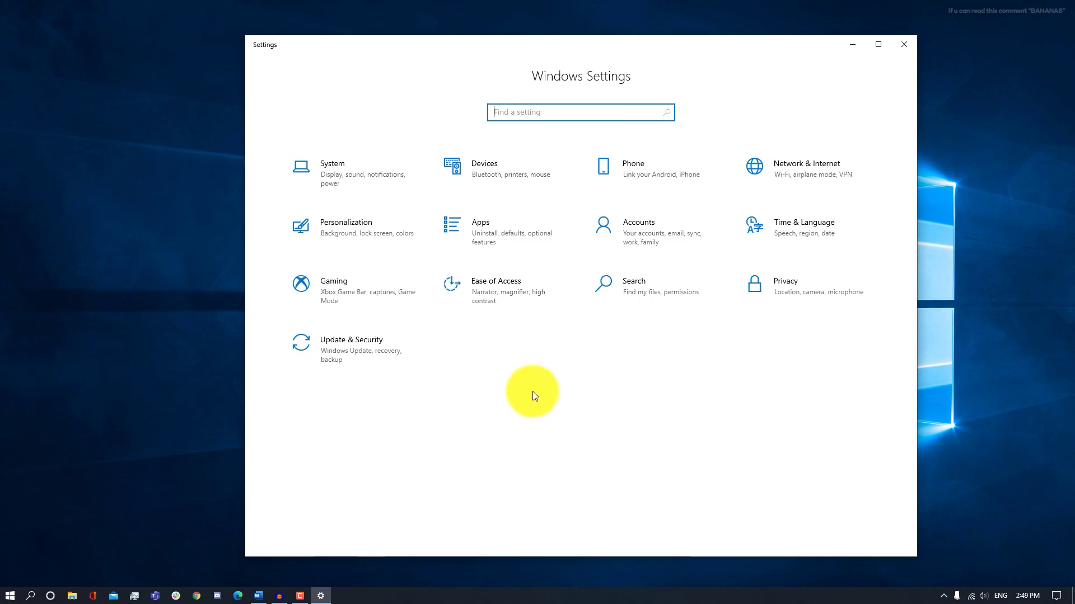
Step: Via System > About > Advanced system settings, set Performance Options to Adjust for best performance
{"action": "left_click", "coordinate": [362, 162]}
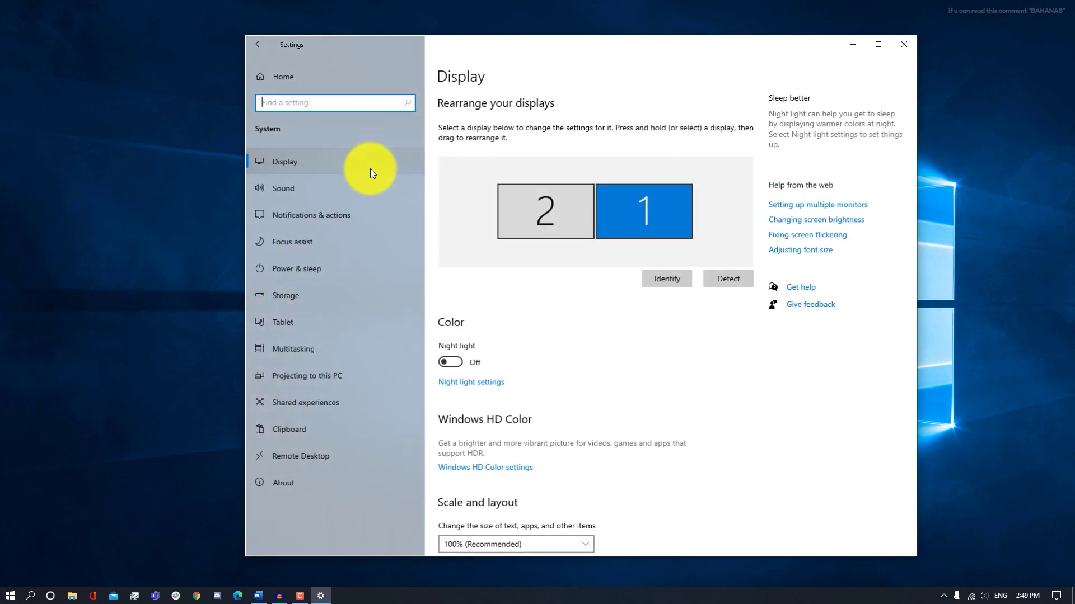
{"action": "left_click", "coordinate": [350, 482]}
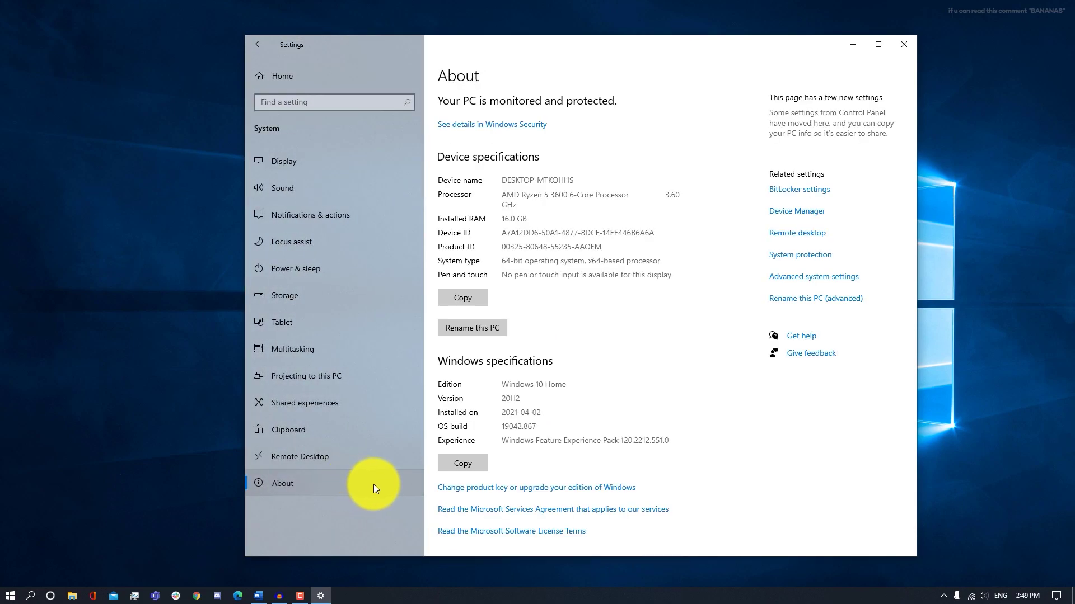
{"action": "left_click", "coordinate": [789, 279]}
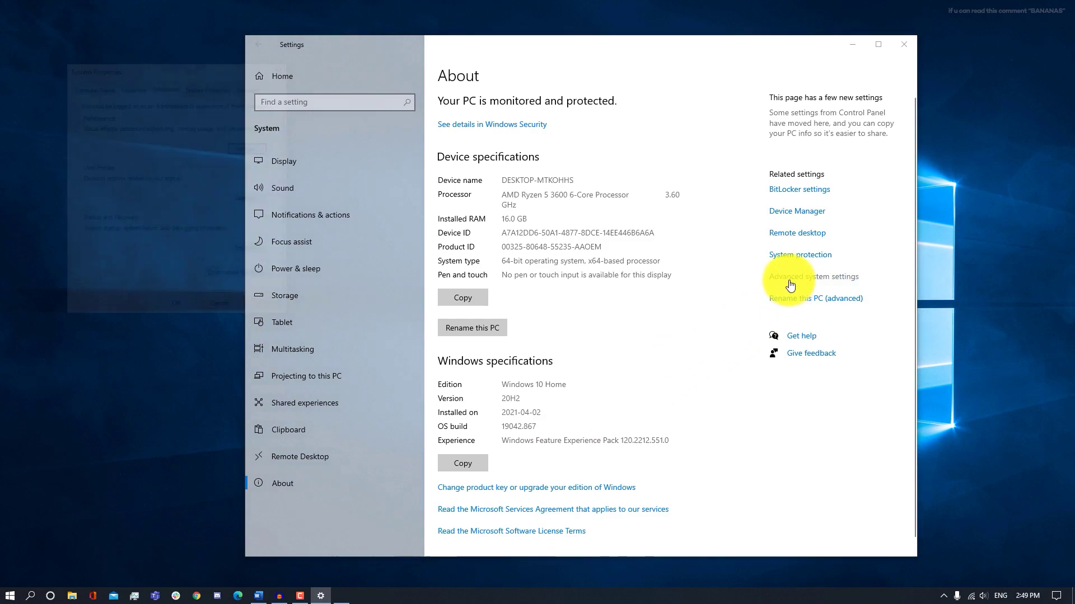
{"action": "left_click_drag", "start_coordinate": [229, 73], "coordinate": [682, 98]}
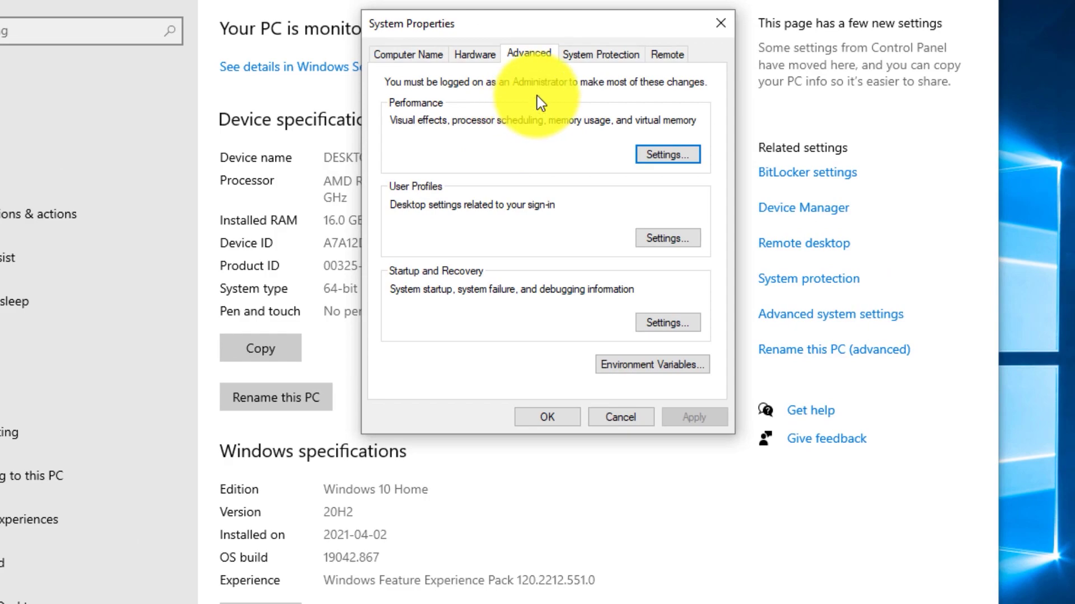
{"action": "left_click", "coordinate": [650, 156]}
{"action": "left_click_drag", "start_coordinate": [629, 101], "coordinate": [641, 64]}
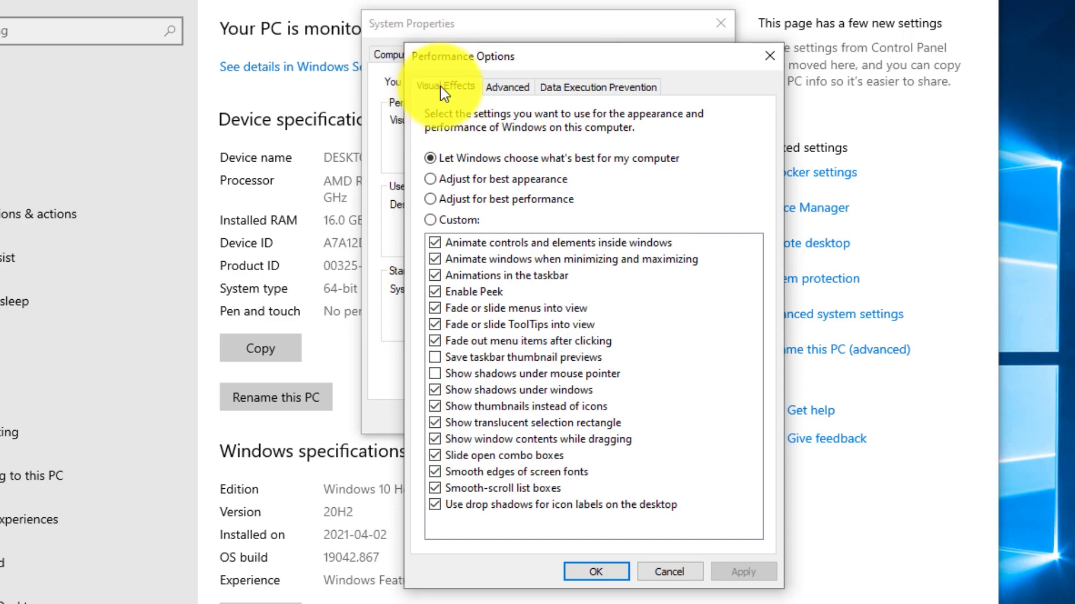
{"action": "left_click", "coordinate": [428, 201]}
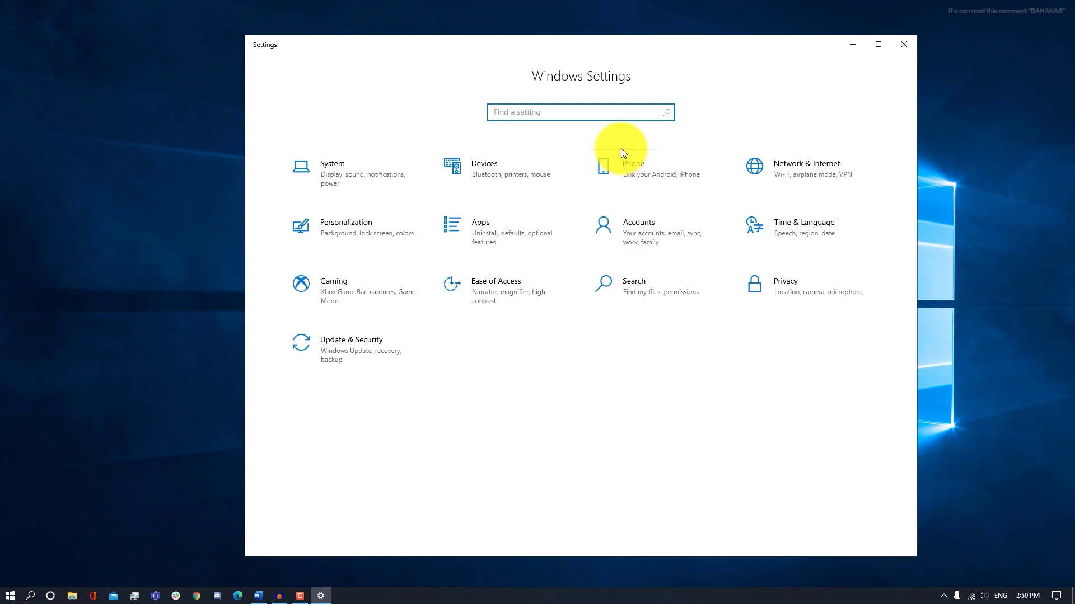
Step: Switch Transparency effects off in Personalization > Colors
{"action": "left_click", "coordinate": [367, 223]}
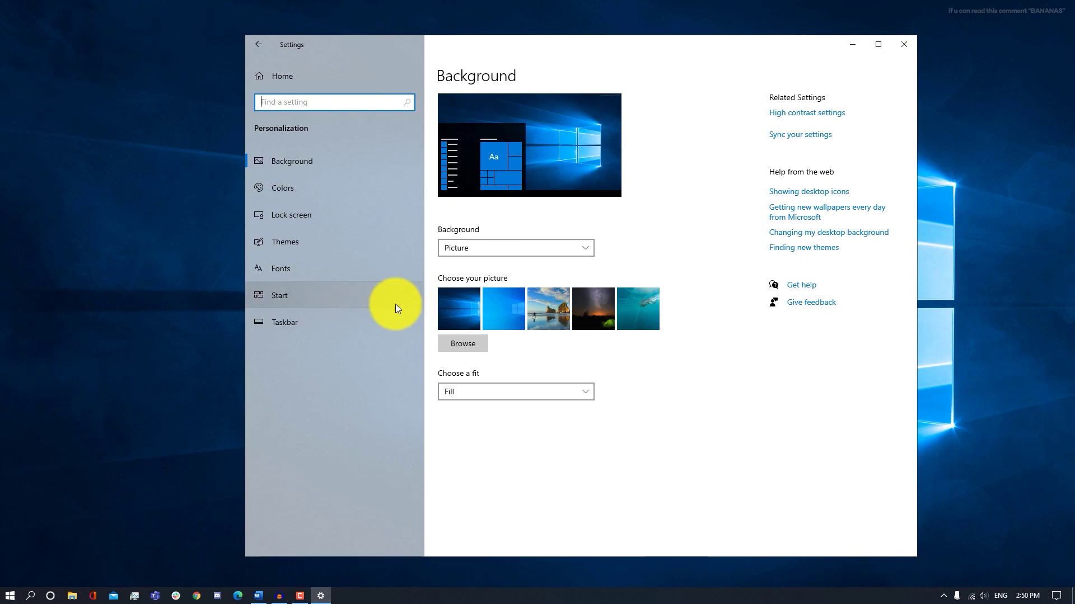
{"action": "left_click", "coordinate": [354, 197]}
{"action": "scroll", "coordinate": [636, 327], "scroll_direction": "down", "scroll_amount": 3}
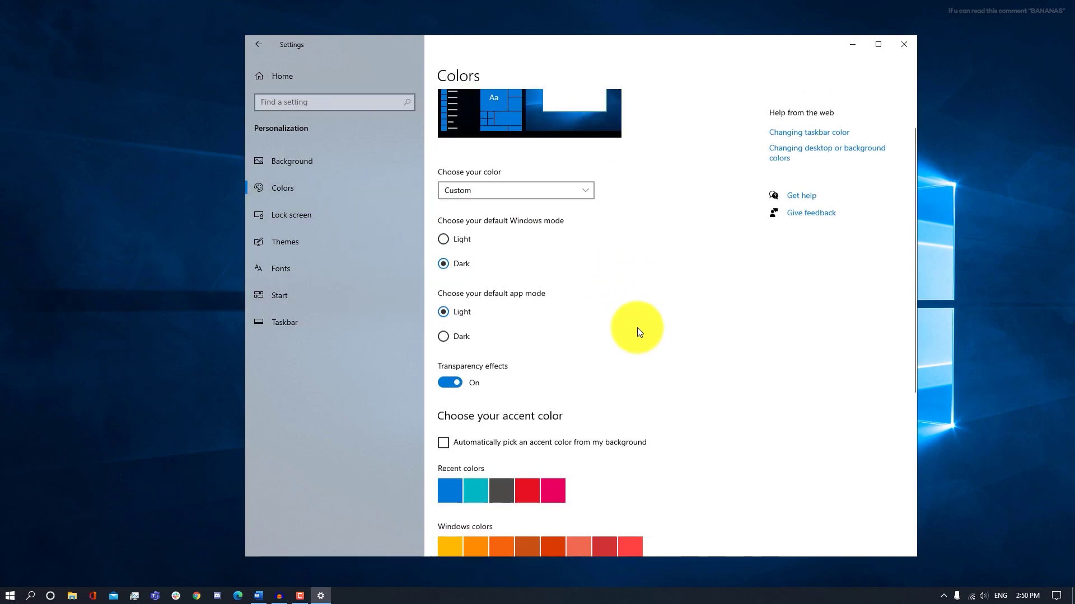
{"action": "left_click", "coordinate": [448, 363]}
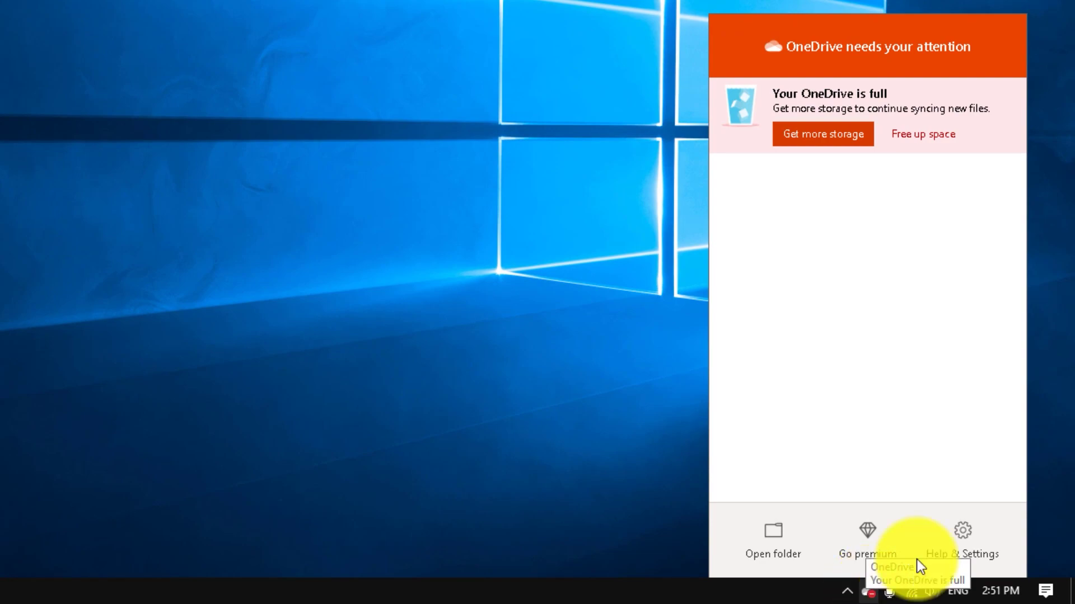
Step: From OneDrive's Help & Settings menu, pause syncing for 24 hours
{"action": "left_click", "coordinate": [949, 550]}
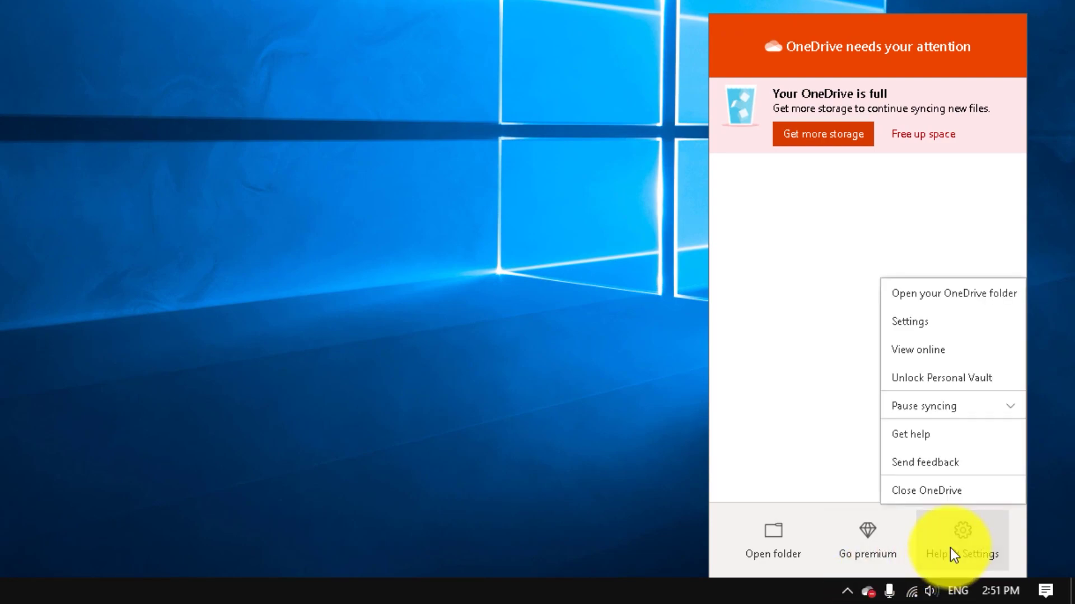
{"action": "left_click", "coordinate": [933, 409]}
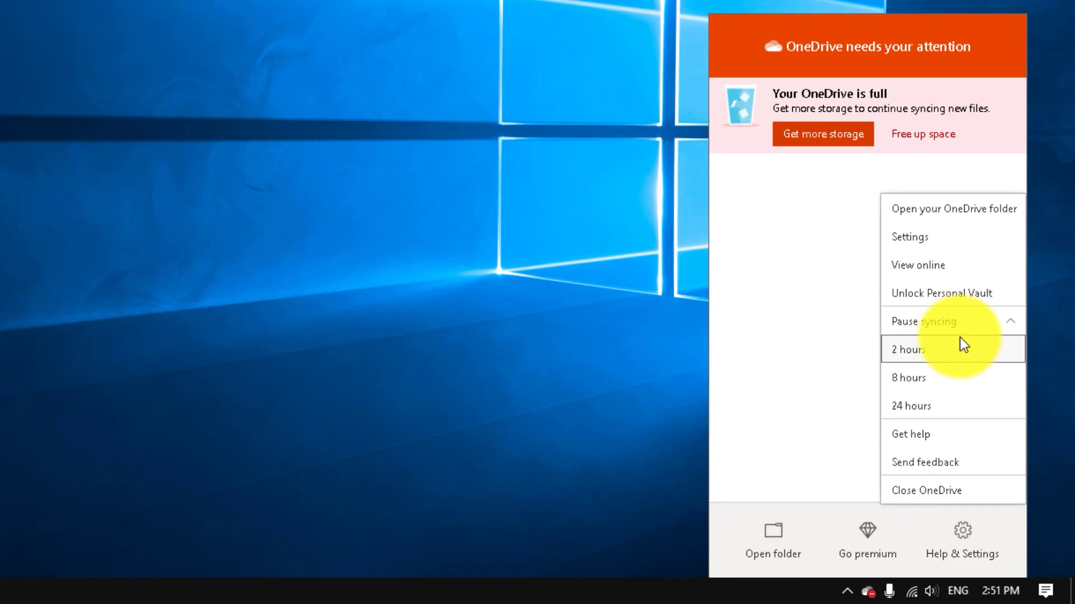
{"action": "left_click", "coordinate": [933, 406]}
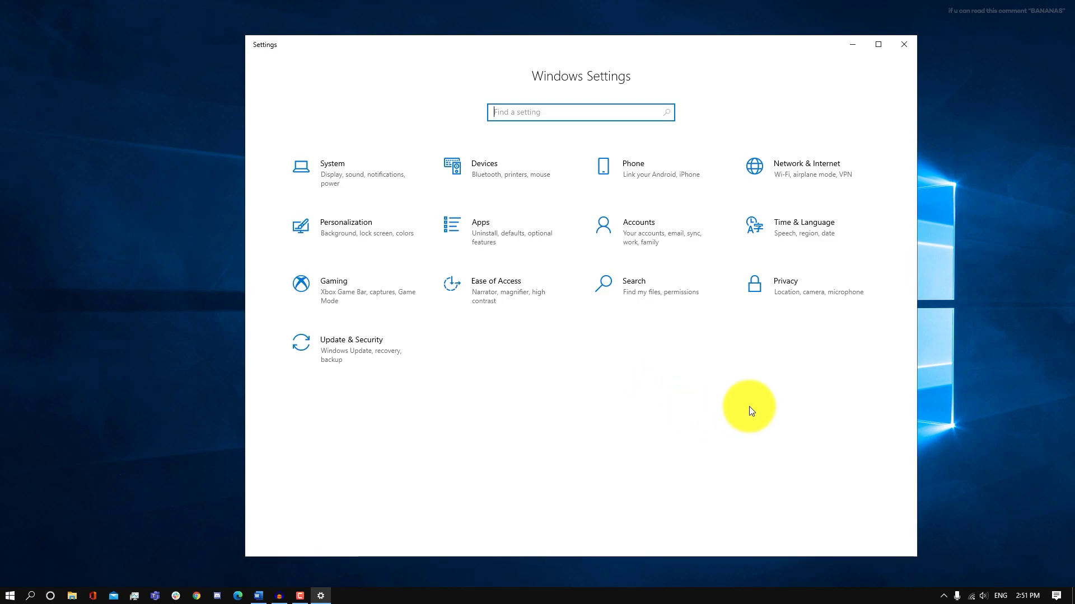
Step: Uncheck 'Get tips, tricks, and suggestions' in System > Notifications & actions, then close Settings
{"action": "left_click", "coordinate": [352, 165]}
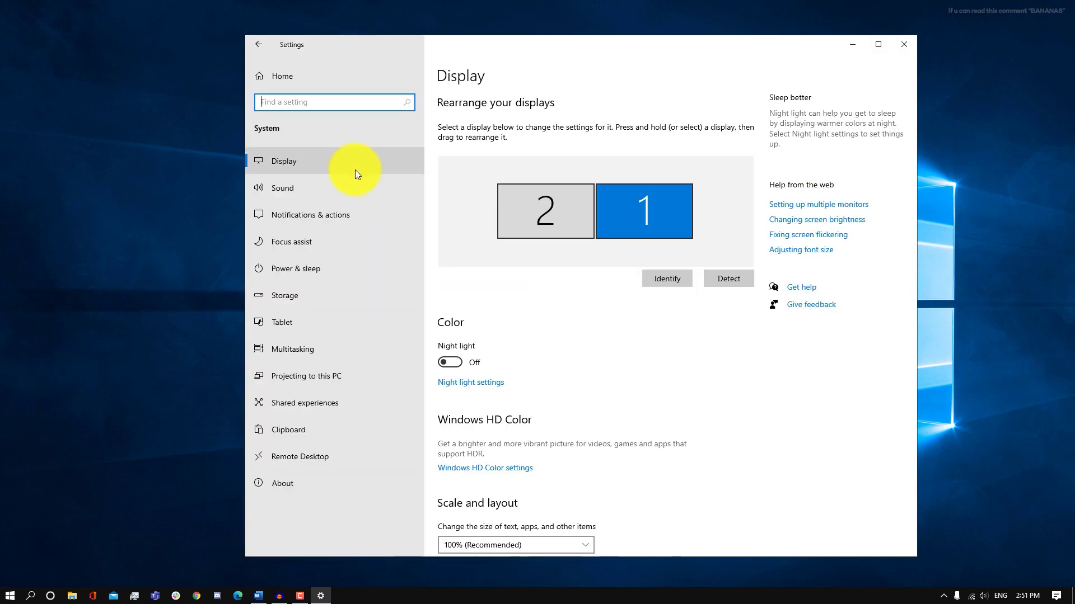
{"action": "left_click", "coordinate": [349, 218]}
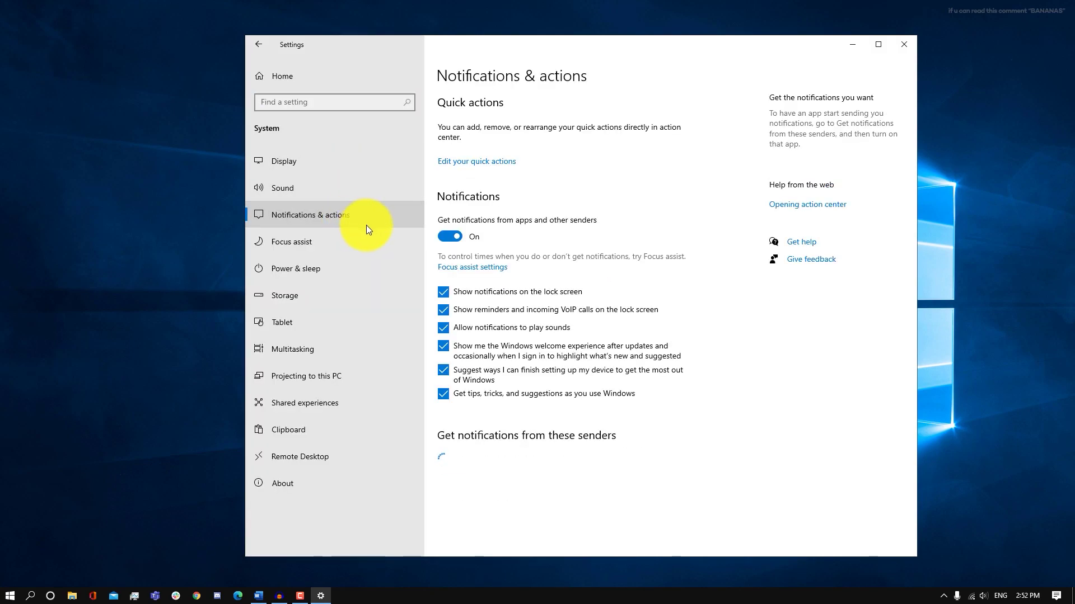
{"action": "left_click", "coordinate": [441, 394]}
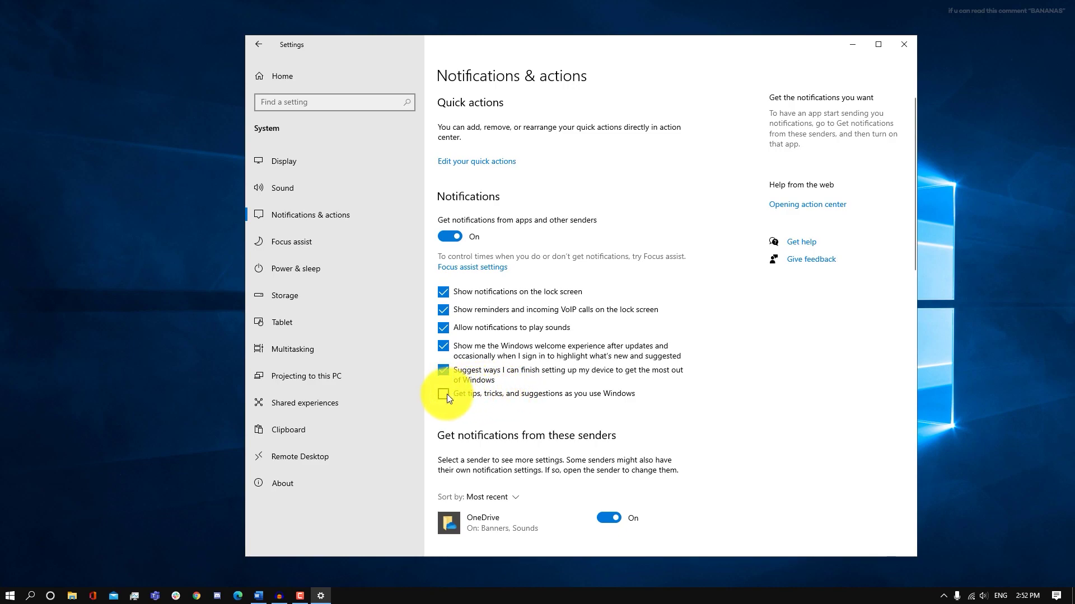
{"action": "left_click", "coordinate": [896, 46]}
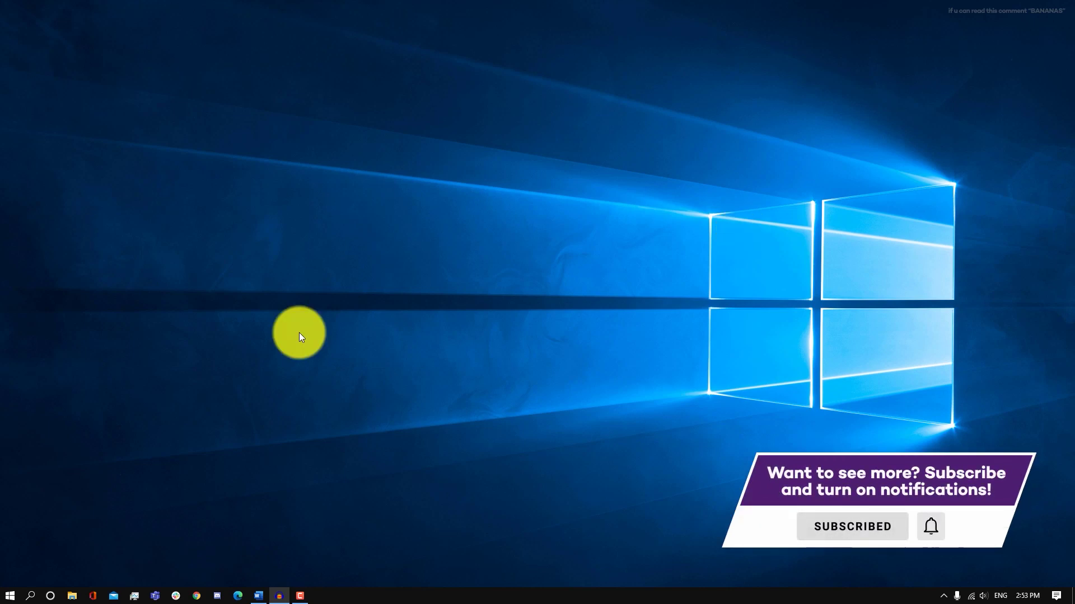
Step: Launch Windows Security and open the Virus & threat protection page
{"action": "key", "text": "super"}
{"action": "type", "text": "windows"}
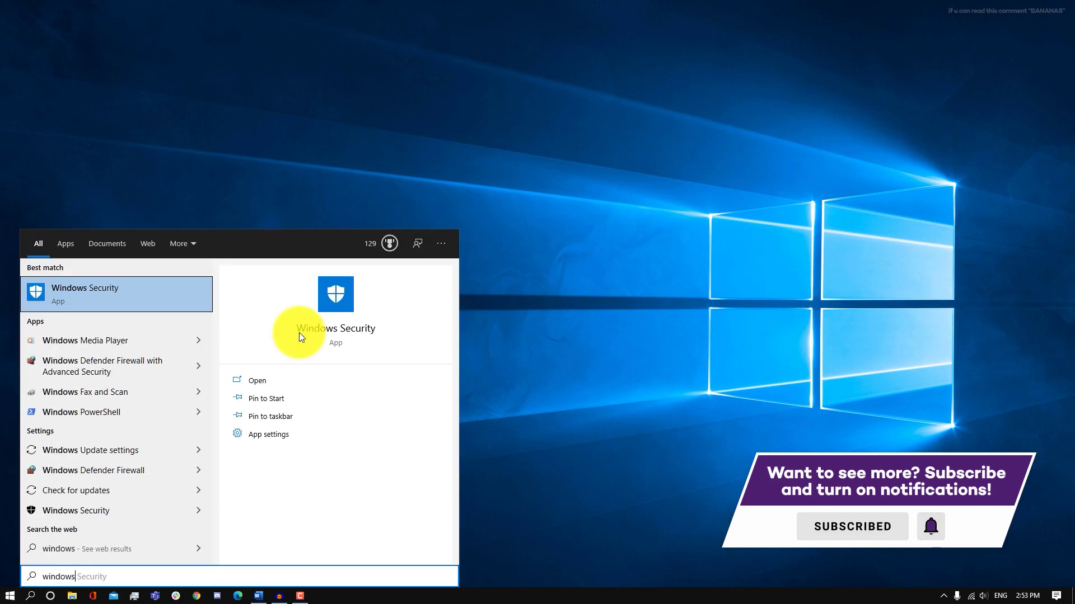
{"action": "key", "text": "Return"}
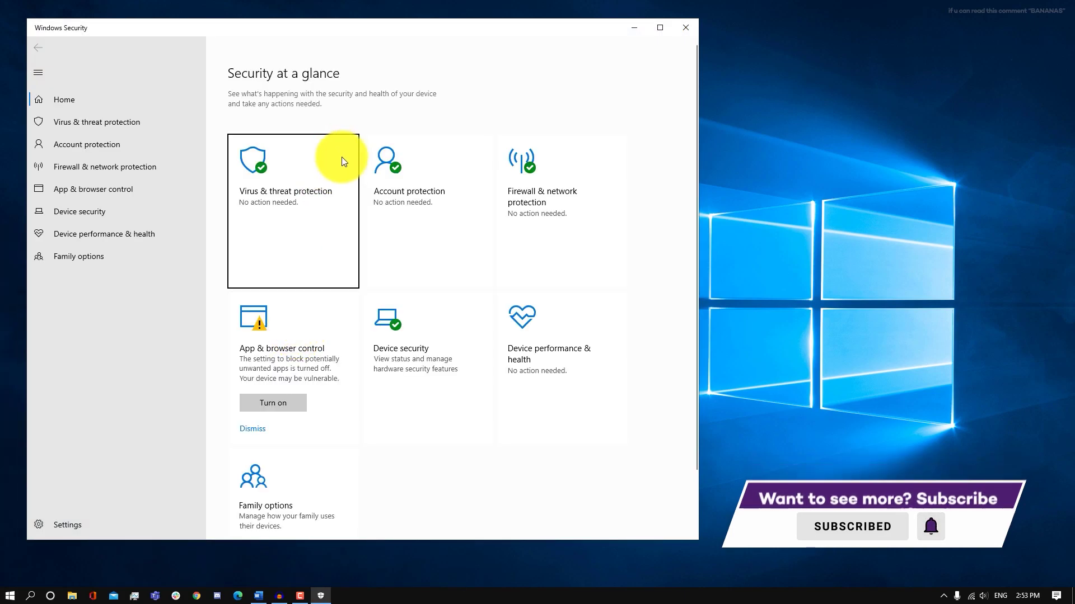
{"action": "left_click", "coordinate": [344, 204]}
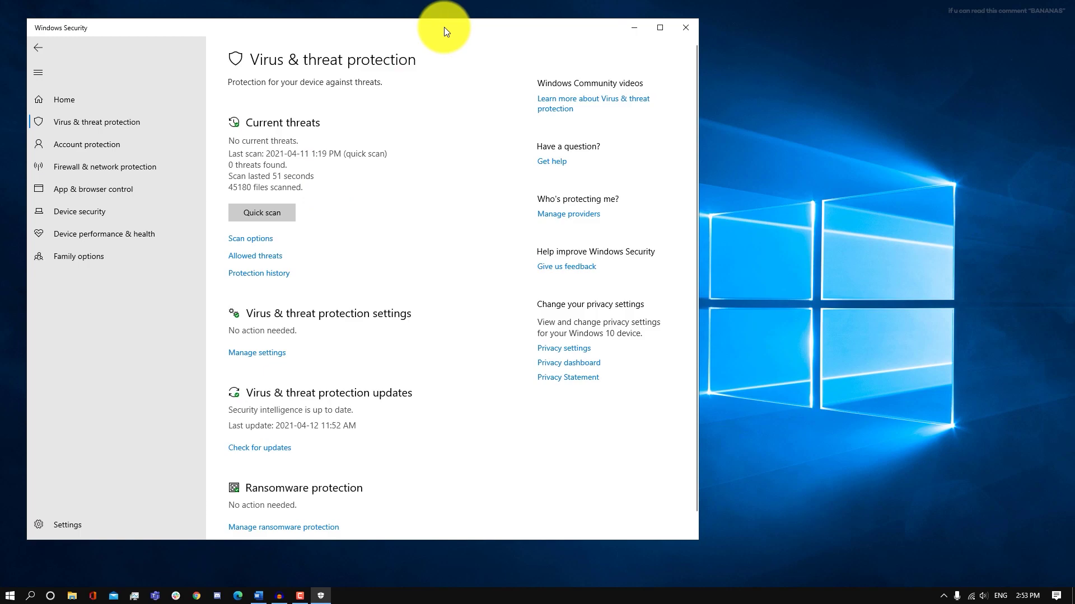
{"action": "left_click_drag", "start_coordinate": [444, 31], "coordinate": [570, 36]}
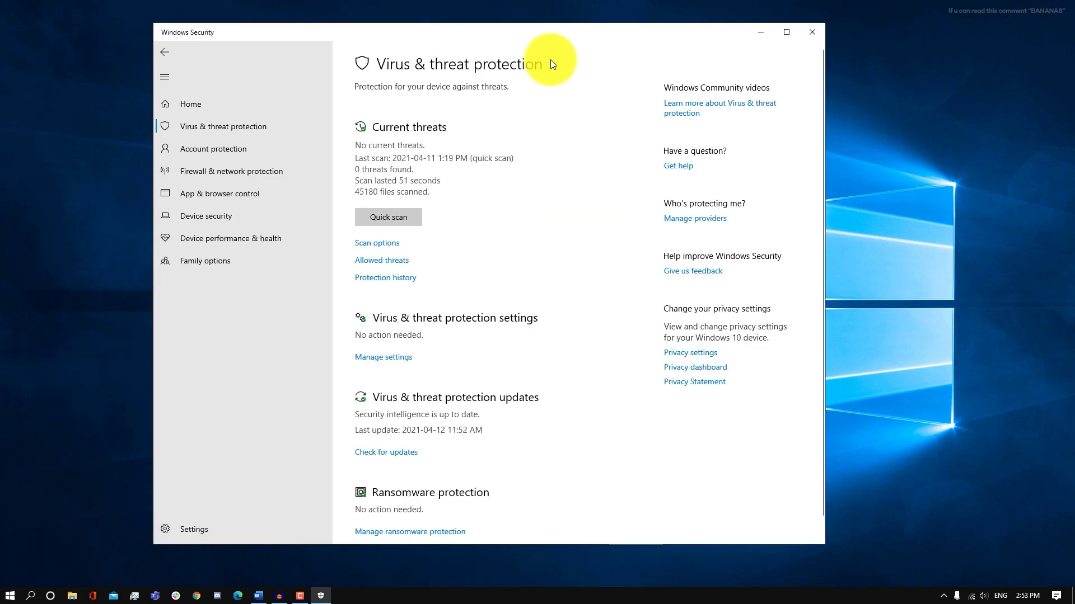
Step: Start a Full scan from Scan options, then select the Microsoft Defender Offline scan option
{"action": "left_click", "coordinate": [376, 246]}
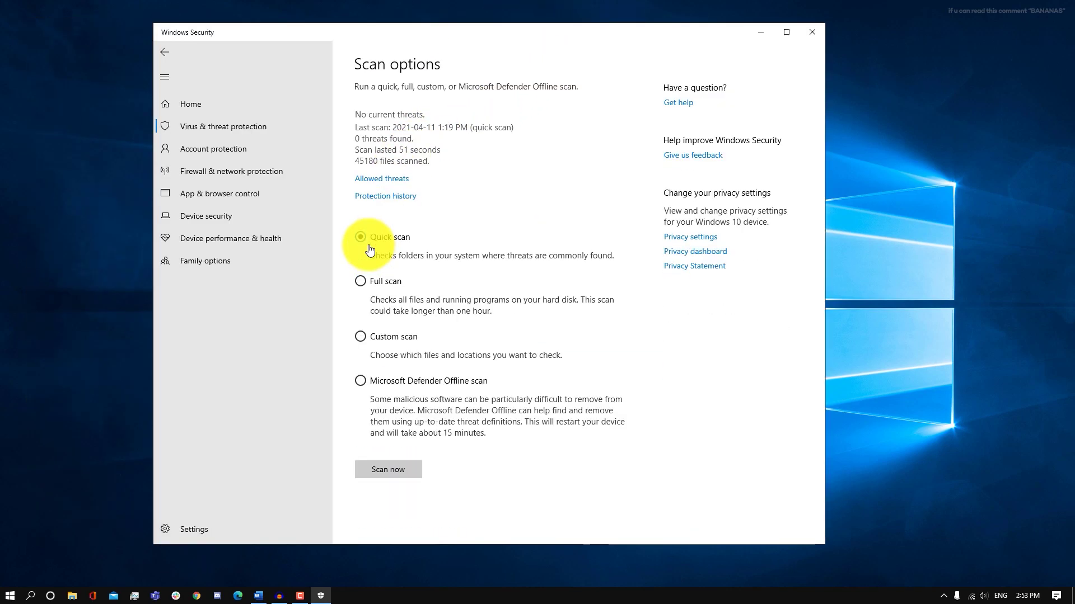
{"action": "left_click", "coordinate": [360, 282]}
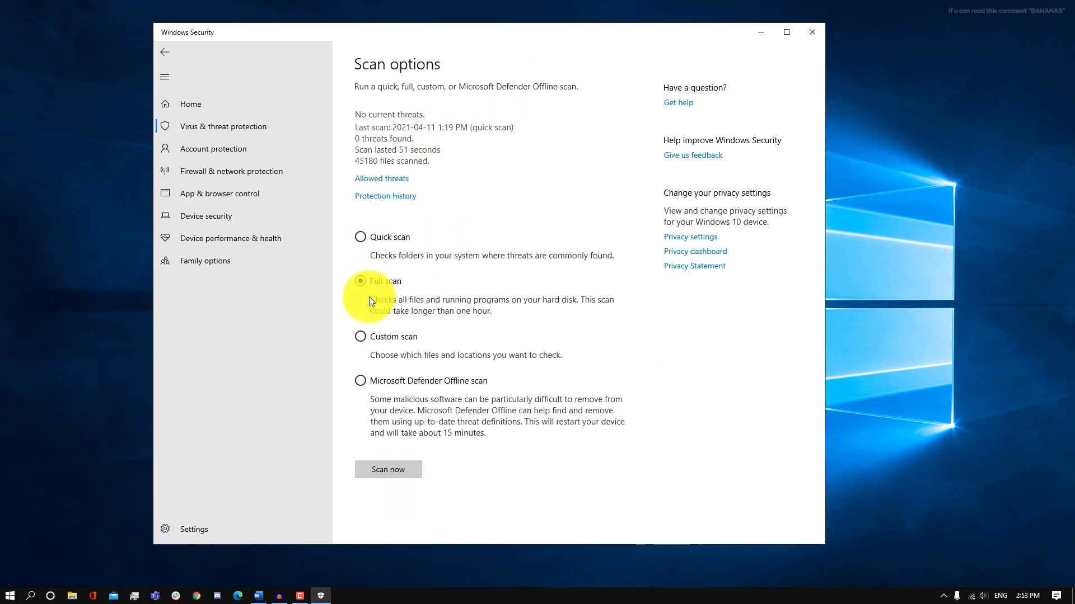
{"action": "left_click", "coordinate": [398, 477]}
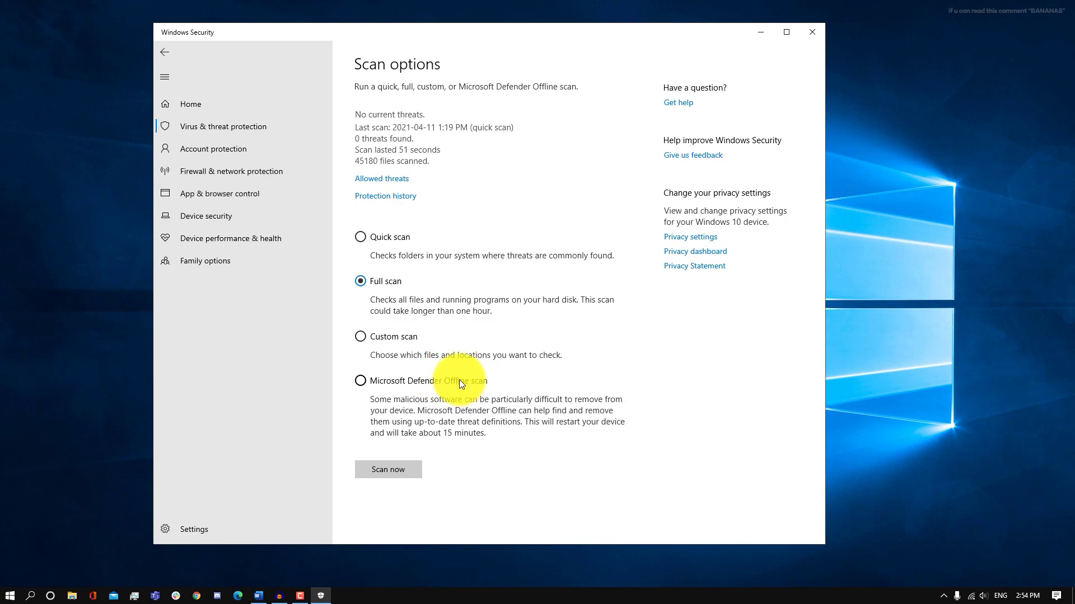
{"action": "left_click", "coordinate": [459, 379]}
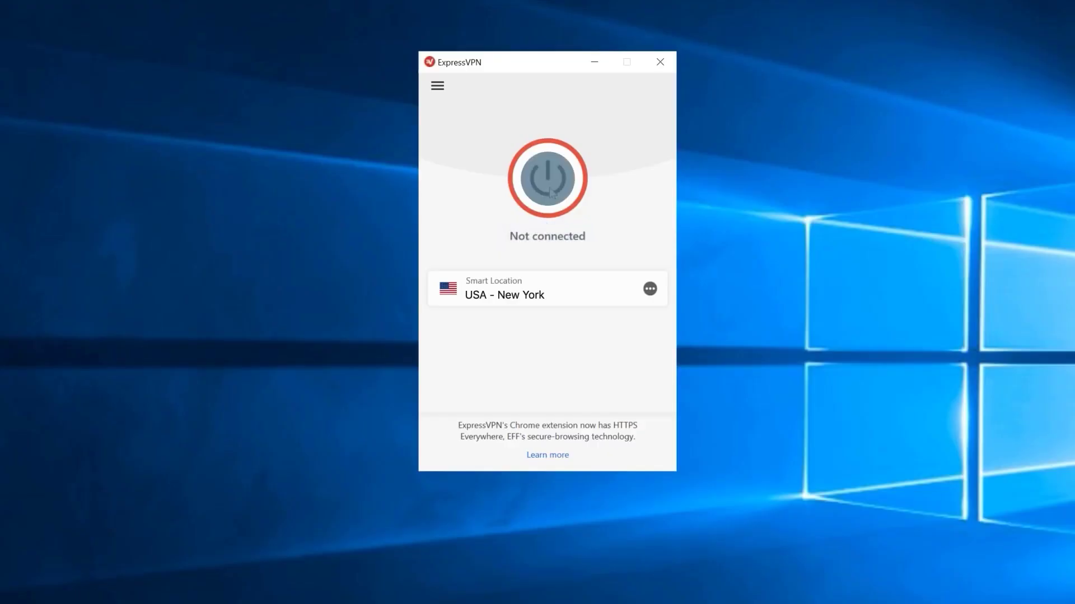
{"action": "left_click", "coordinate": [550, 187]}
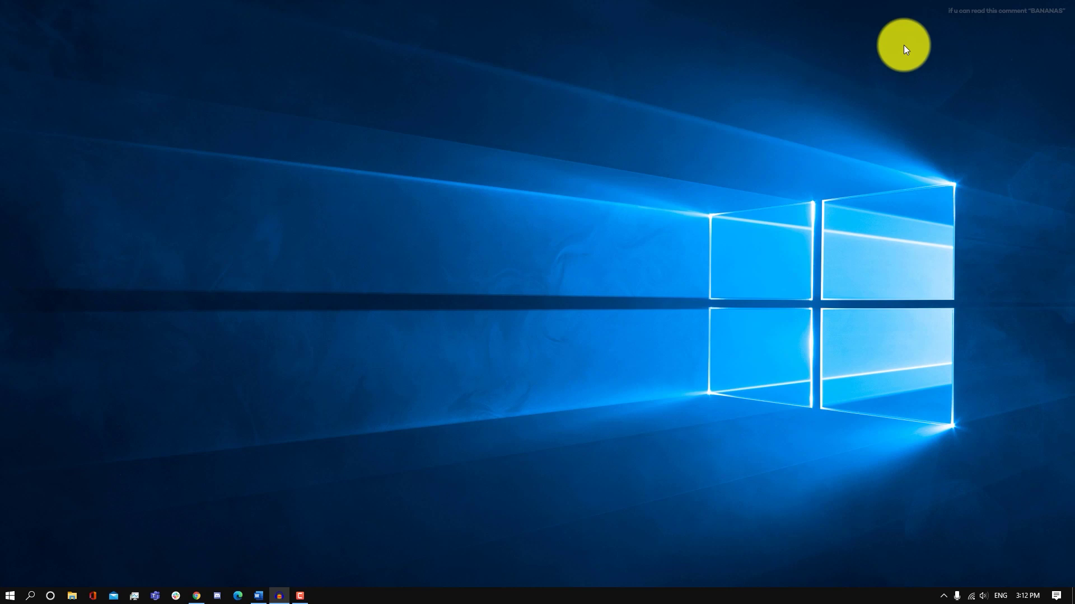
Step: Open the Apps & features page in Settings from the Start search
{"action": "key", "text": "super"}
{"action": "type", "text": "se"}
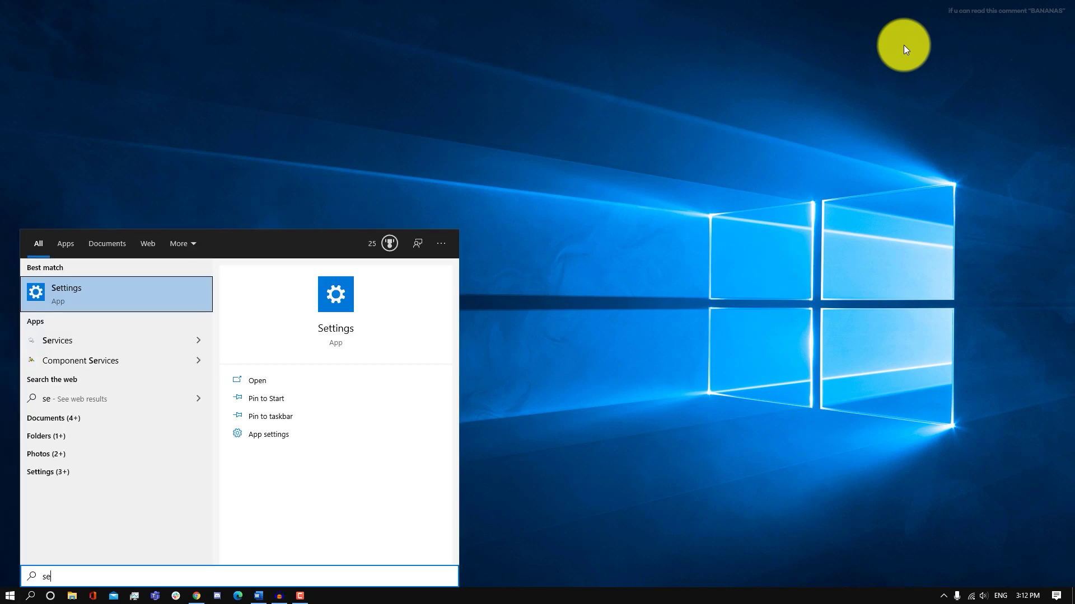
{"action": "key", "text": "Return"}
{"action": "left_click", "coordinate": [521, 225]}
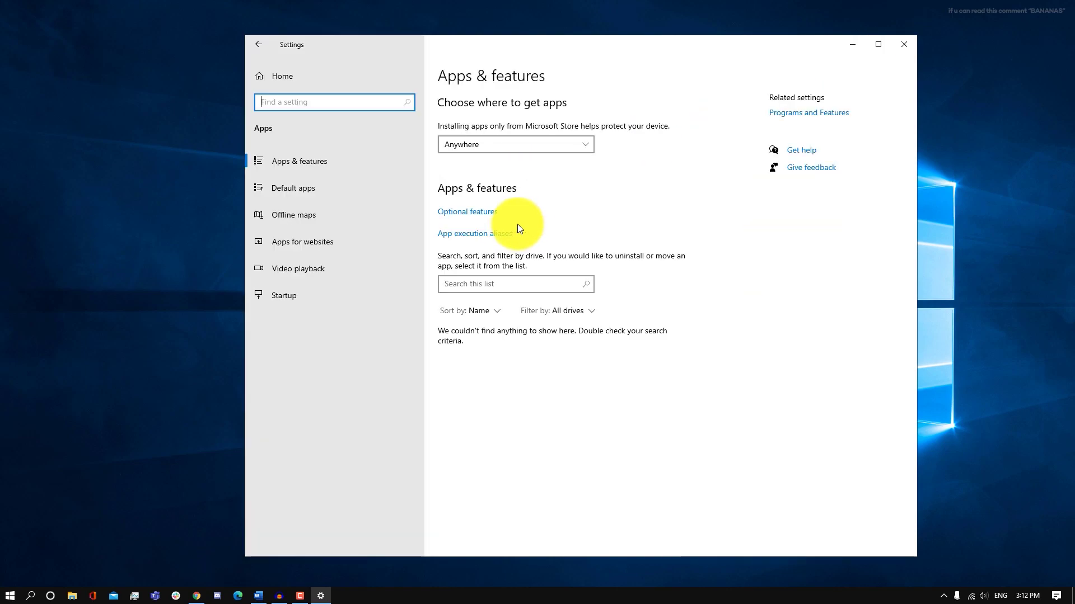
Step: Uninstall Farm Heroes Saga from the installed apps list and confirm
{"action": "scroll", "coordinate": [717, 345], "scroll_direction": "down", "scroll_amount": 15}
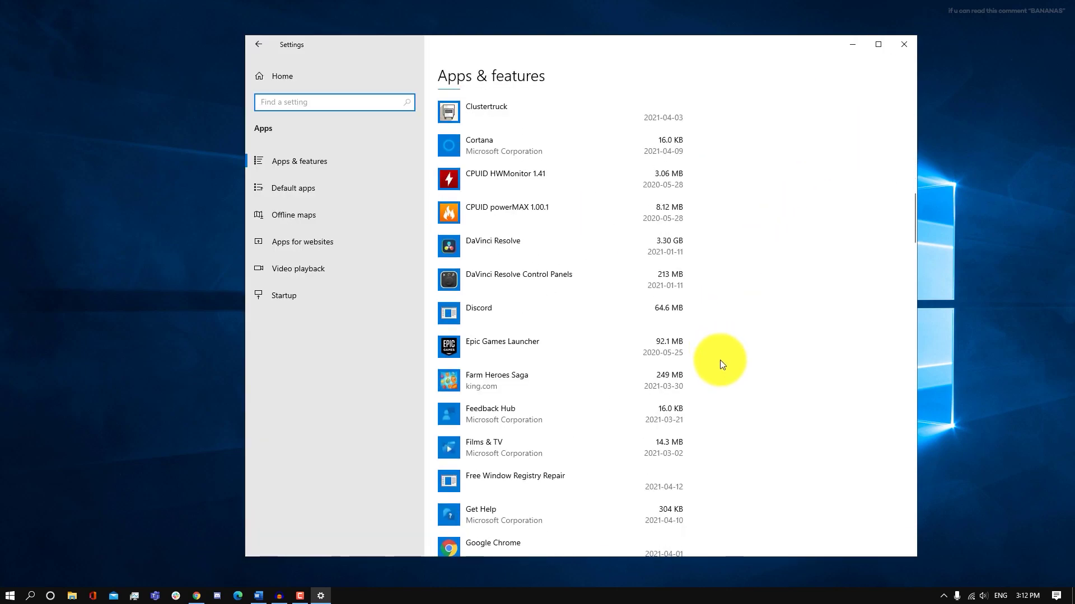
{"action": "scroll", "coordinate": [722, 364], "scroll_direction": "down", "scroll_amount": 3}
{"action": "left_click", "coordinate": [610, 232]}
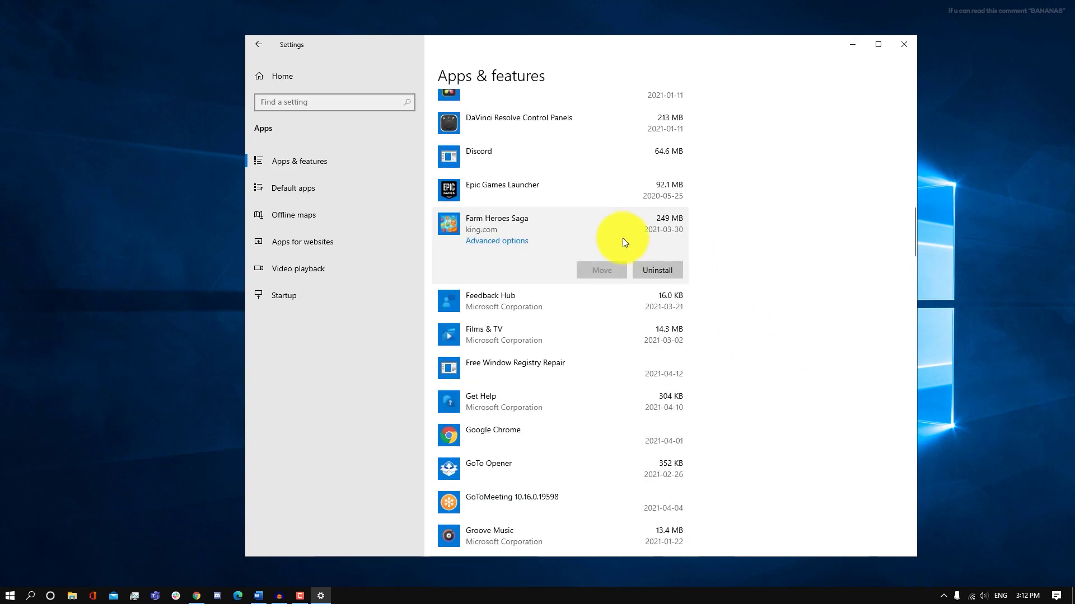
{"action": "left_click", "coordinate": [663, 273]}
{"action": "left_click", "coordinate": [705, 246]}
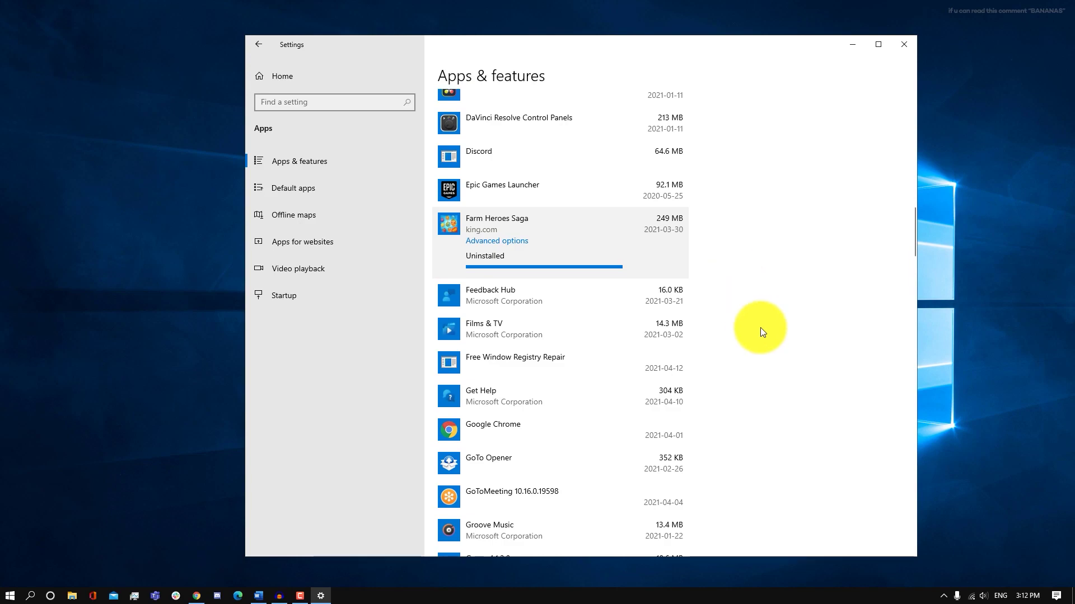
{"action": "scroll", "coordinate": [795, 361], "scroll_direction": "down", "scroll_amount": 5}
{"action": "scroll", "coordinate": [795, 361], "scroll_direction": "down", "scroll_amount": 20}
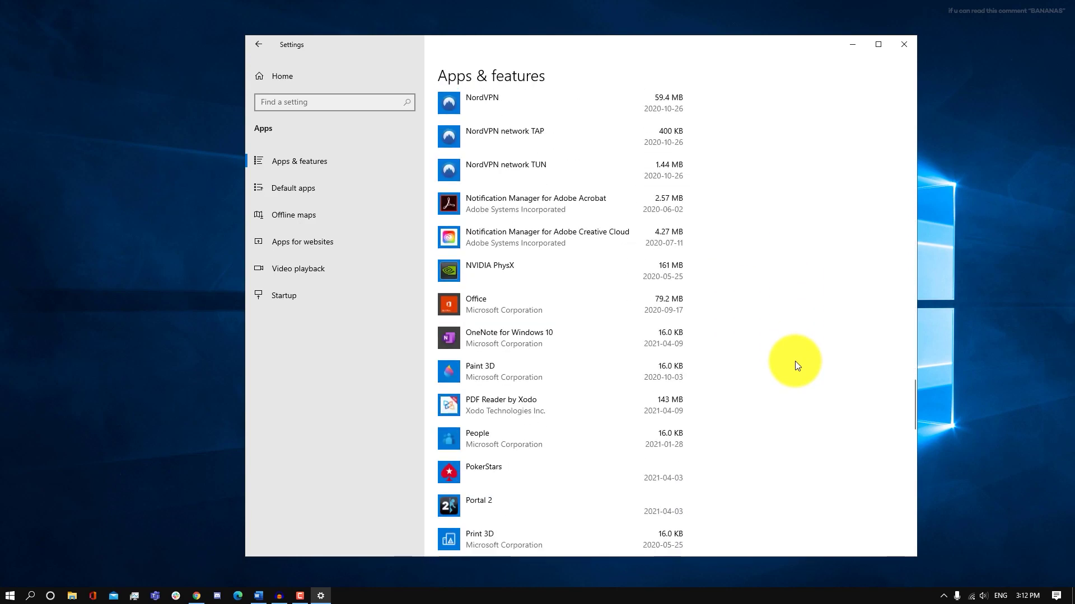
{"action": "scroll", "coordinate": [797, 365], "scroll_direction": "down", "scroll_amount": 3}
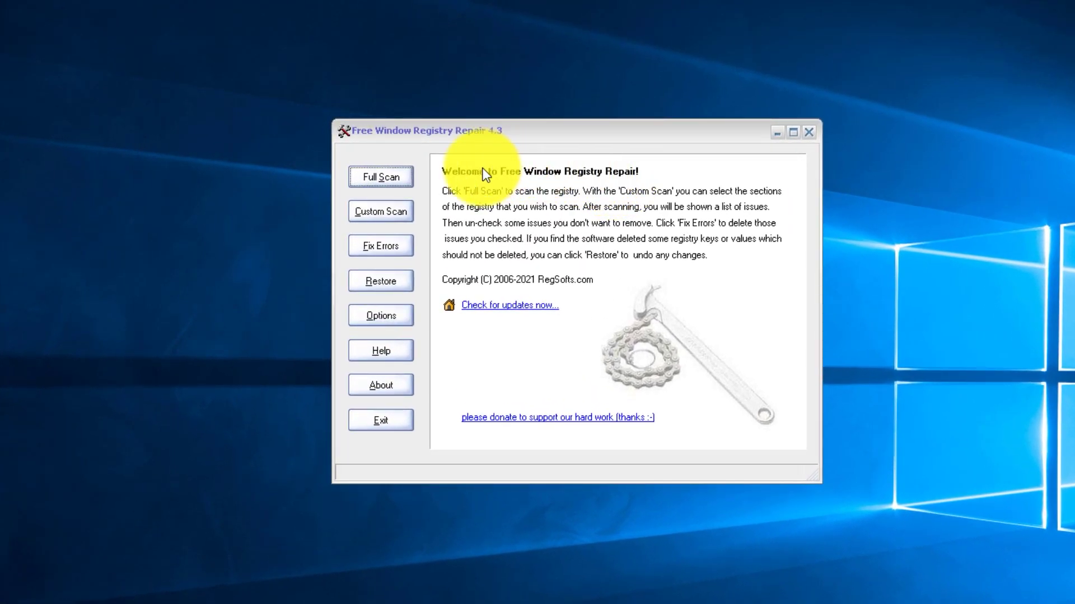
Step: Run a full registry scan and fix the 2122 errors it finds
{"action": "left_click", "coordinate": [391, 179]}
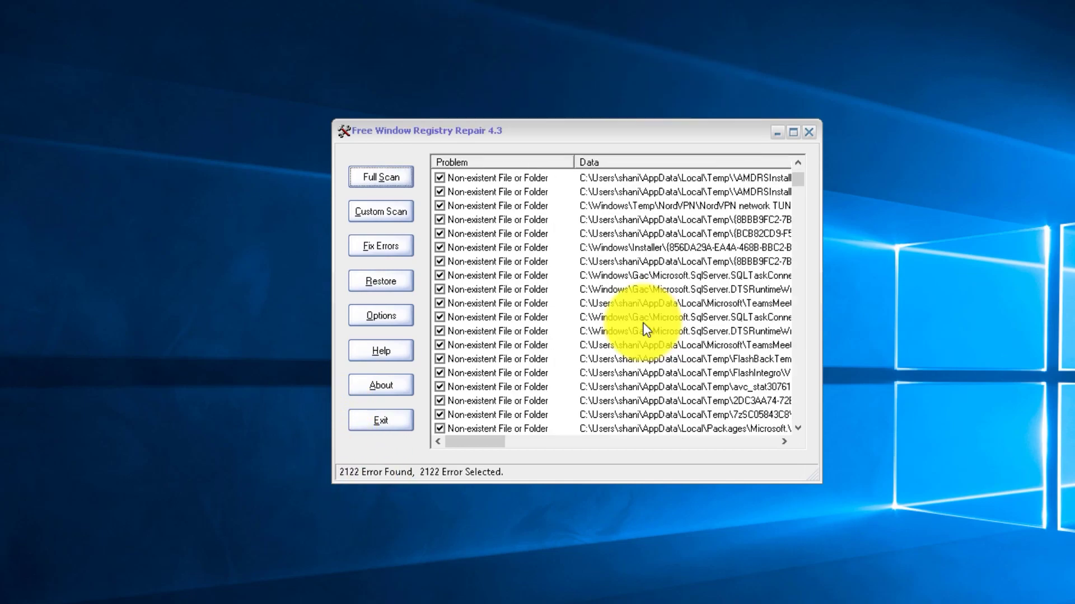
{"action": "scroll", "coordinate": [646, 330], "scroll_direction": "down", "scroll_amount": 20}
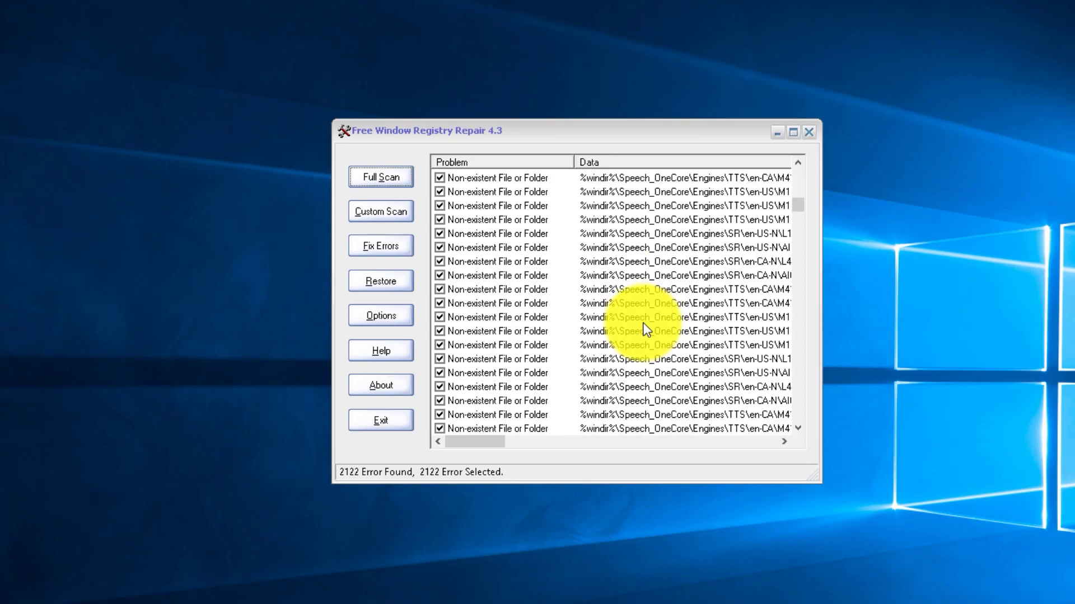
{"action": "scroll", "coordinate": [645, 330], "scroll_direction": "down", "scroll_amount": 20}
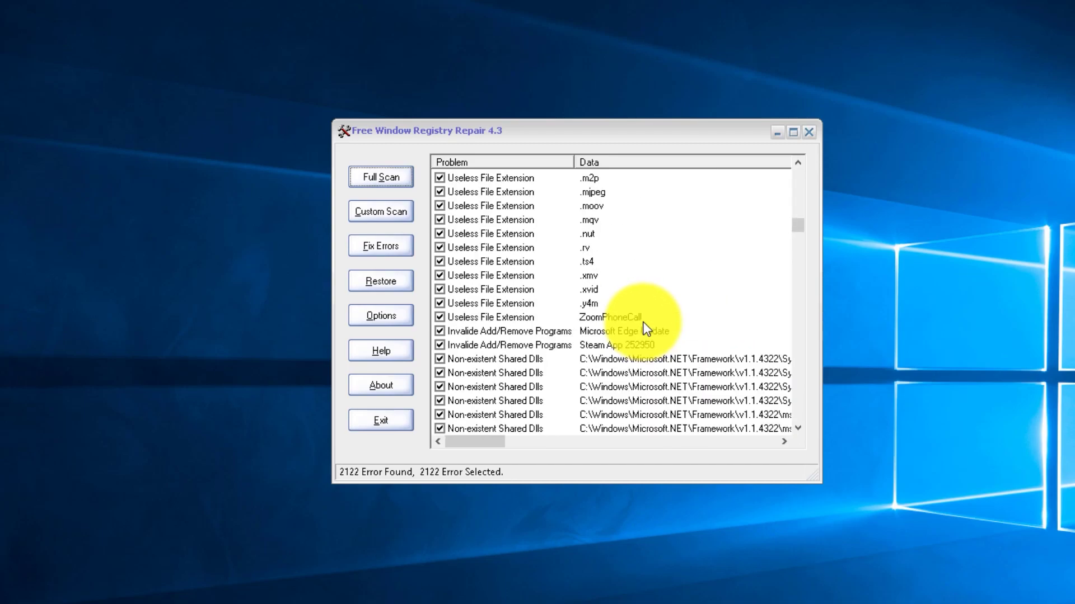
{"action": "left_click", "coordinate": [378, 244]}
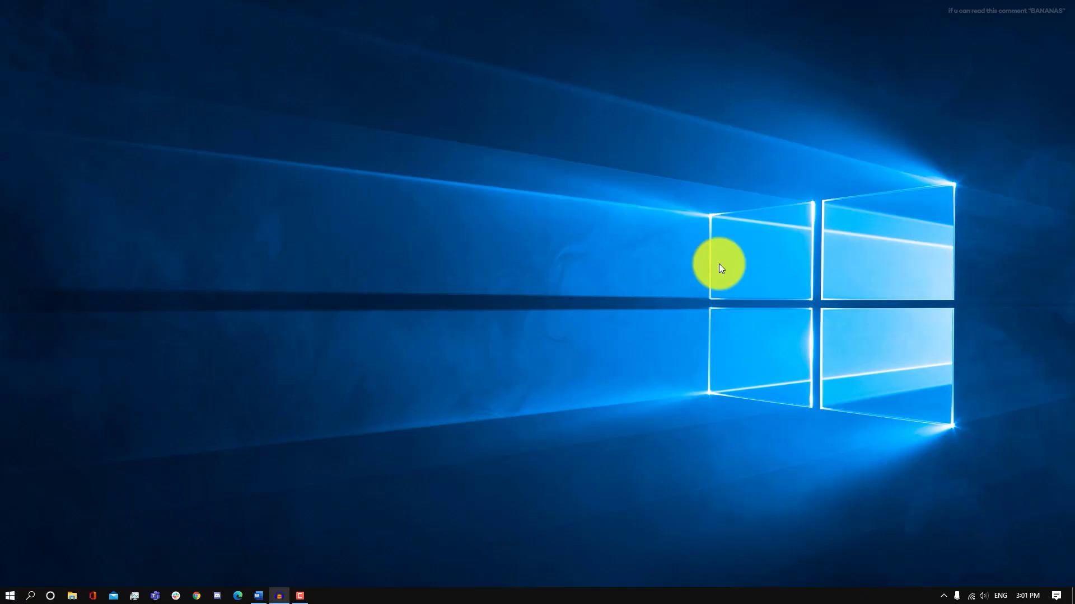
{"action": "key", "text": "super"}
{"action": "type", "text": "settings"}
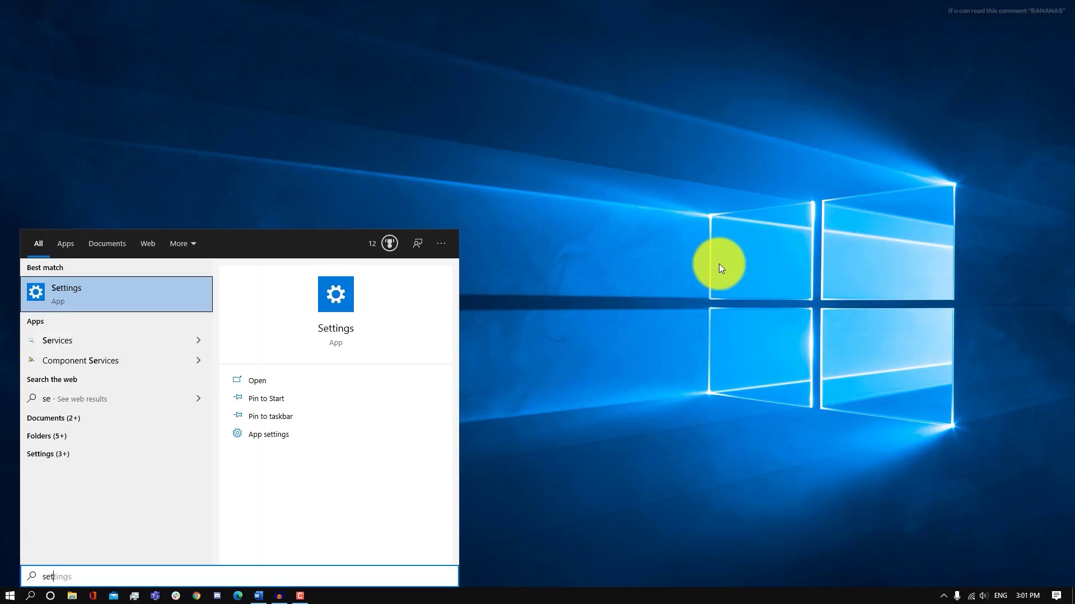
{"action": "key", "text": "Return"}
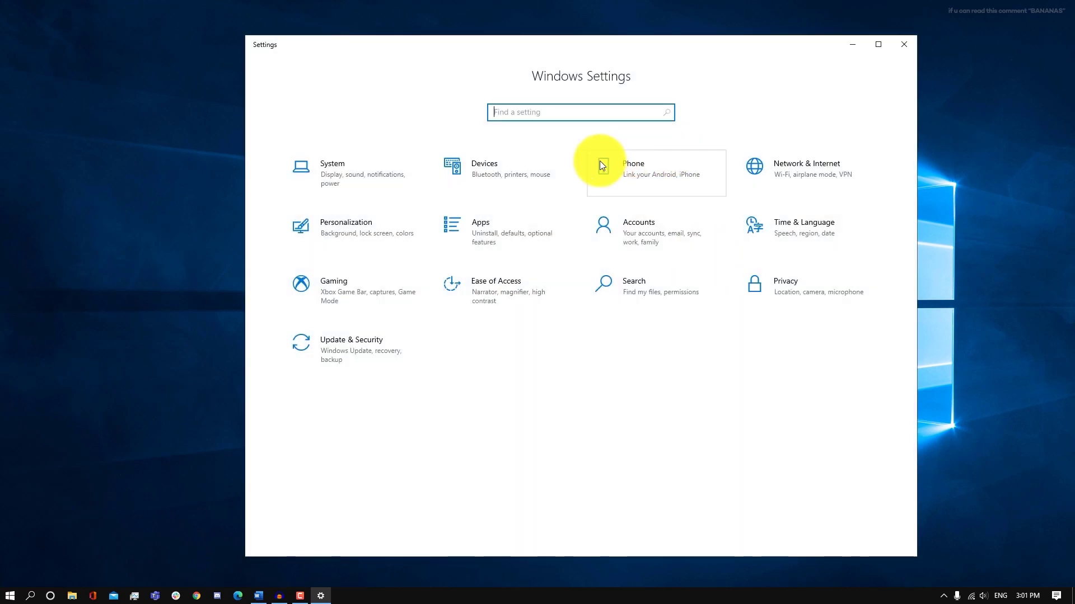
{"action": "left_click", "coordinate": [383, 179]}
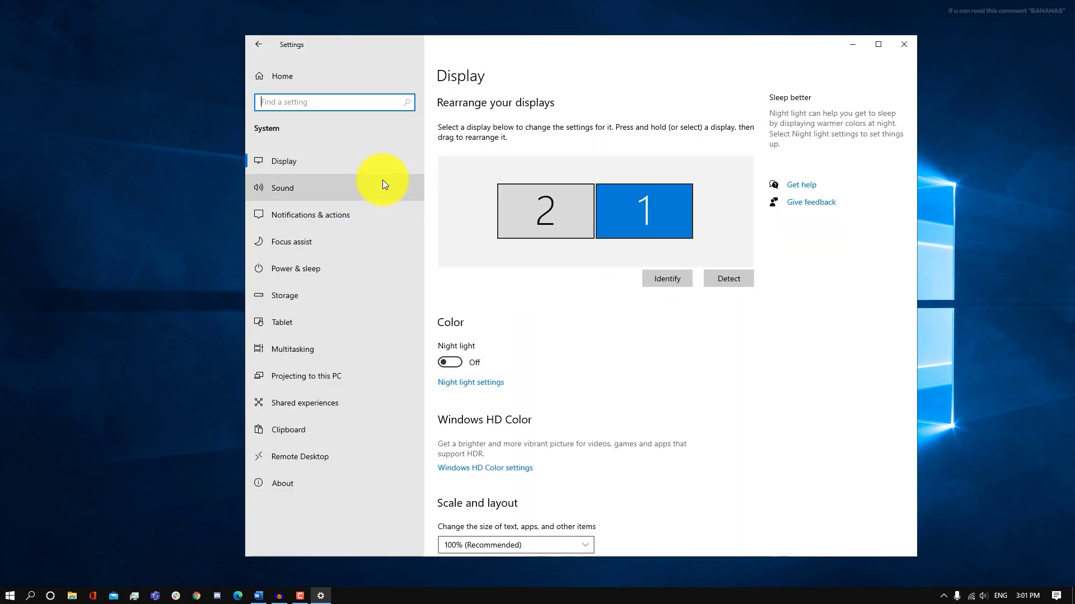
{"action": "left_click", "coordinate": [345, 304]}
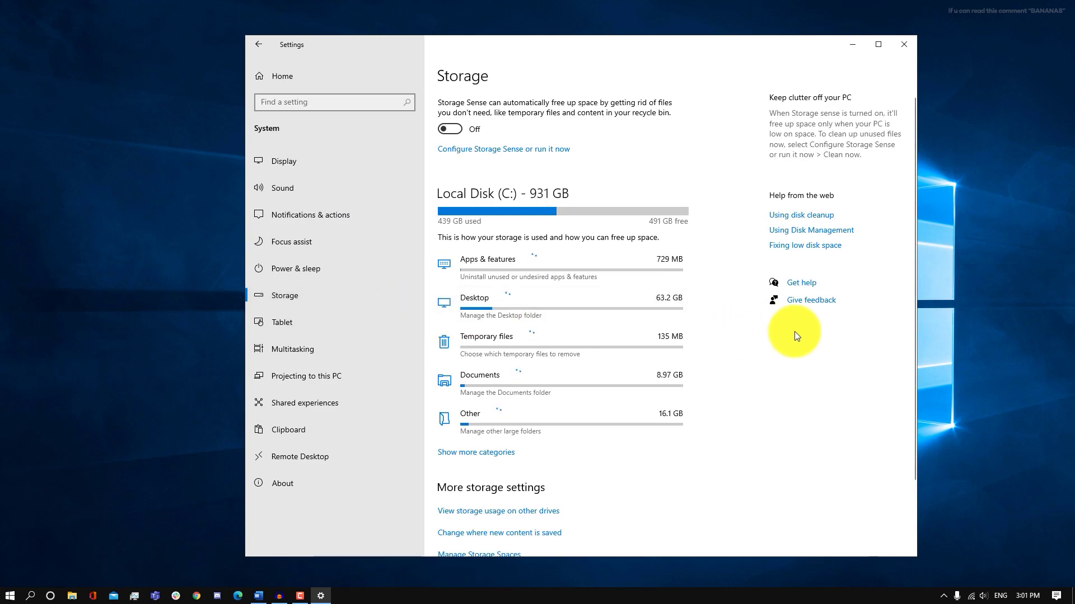
{"action": "scroll", "coordinate": [794, 331], "scroll_direction": "down", "scroll_amount": 3}
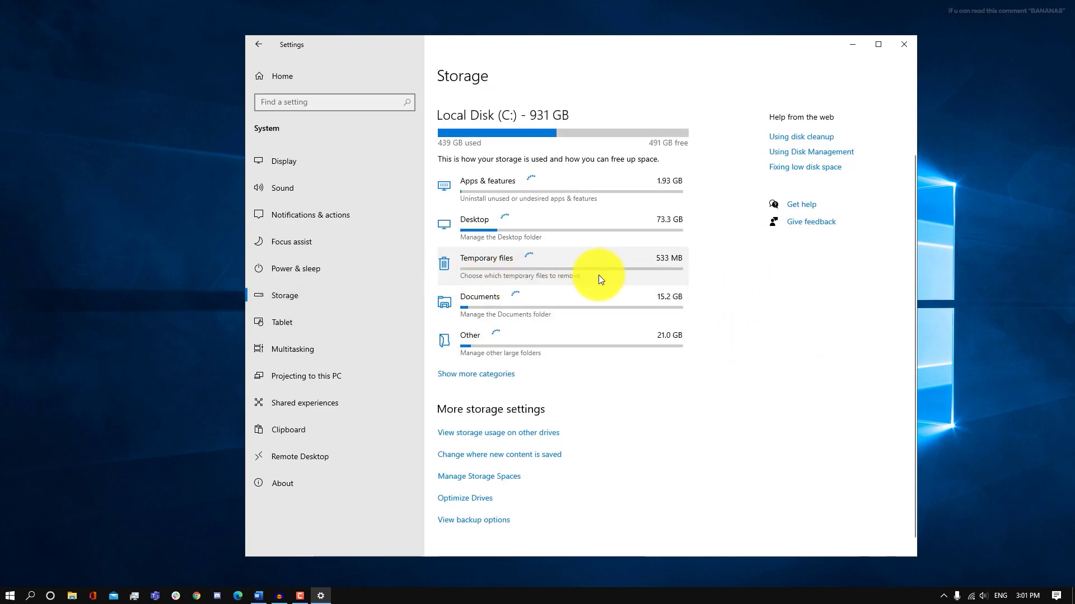
{"action": "left_click", "coordinate": [567, 270]}
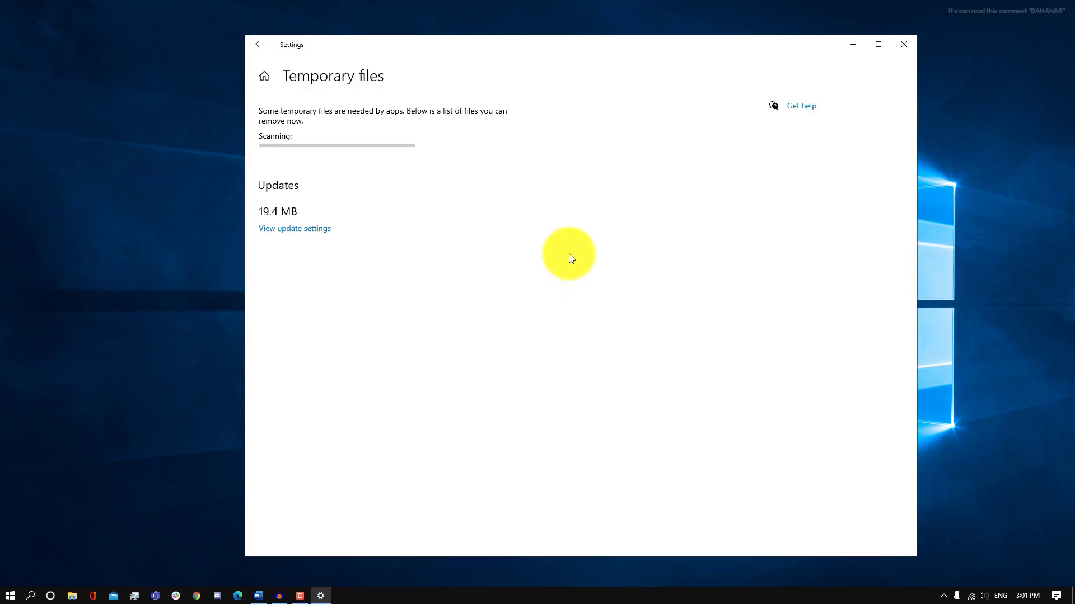
{"action": "scroll", "coordinate": [363, 385], "scroll_direction": "down", "scroll_amount": 5}
{"action": "scroll", "coordinate": [397, 393], "scroll_direction": "up", "scroll_amount": 6}
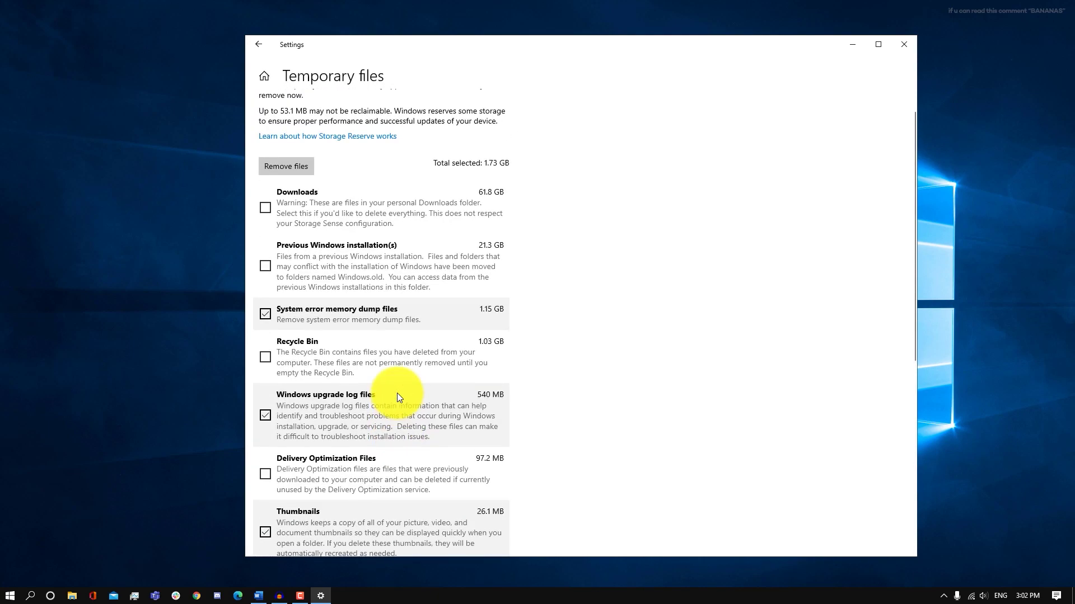
{"action": "scroll", "coordinate": [328, 464], "scroll_direction": "down", "scroll_amount": 5}
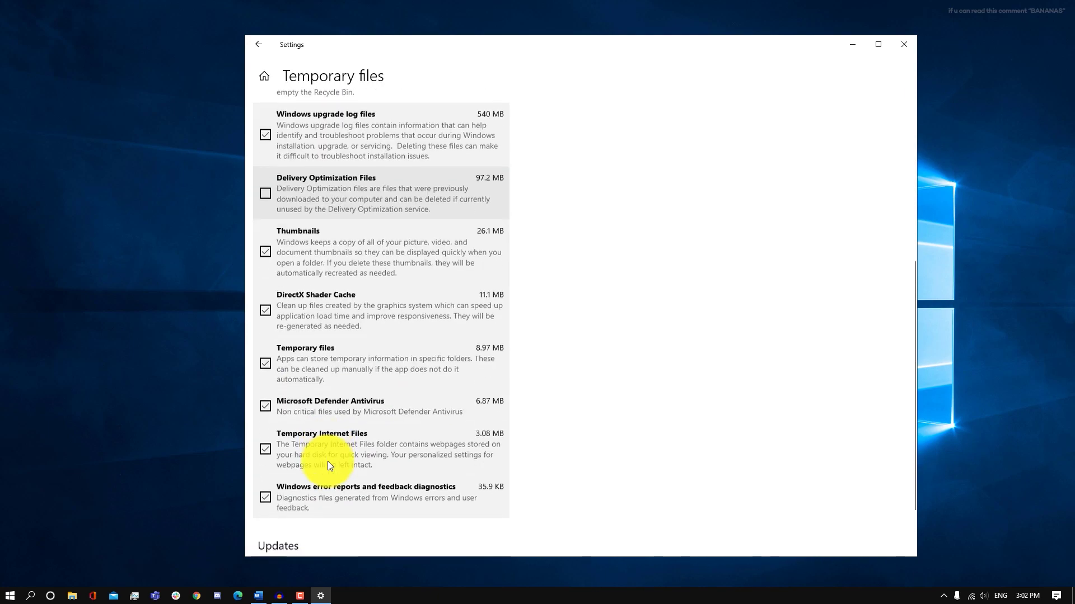
{"action": "scroll", "coordinate": [328, 465], "scroll_direction": "up", "scroll_amount": 5}
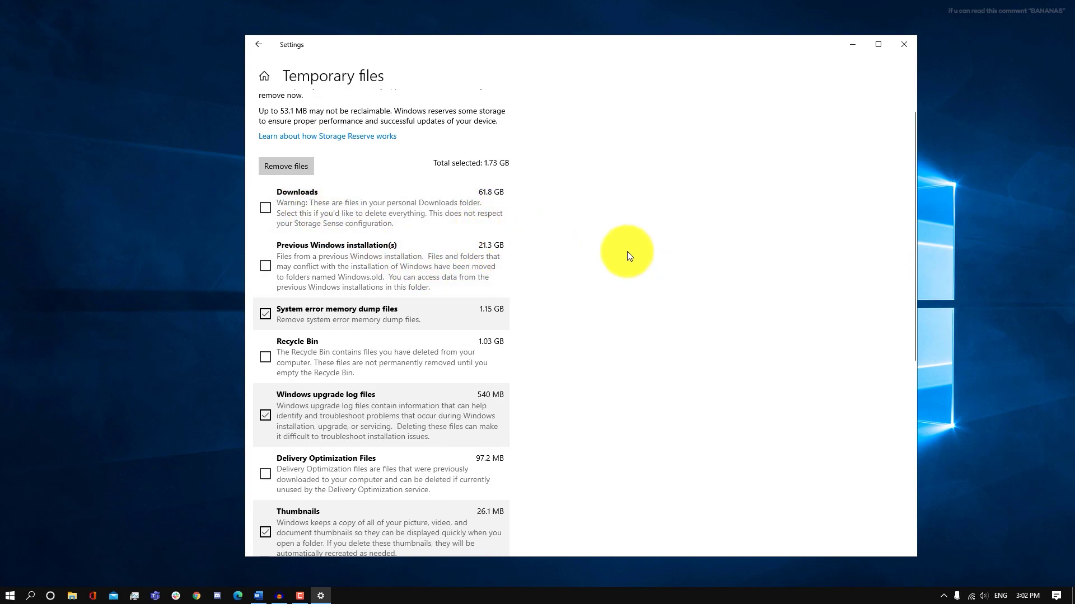
{"action": "scroll", "coordinate": [516, 375], "scroll_direction": "down", "scroll_amount": 5}
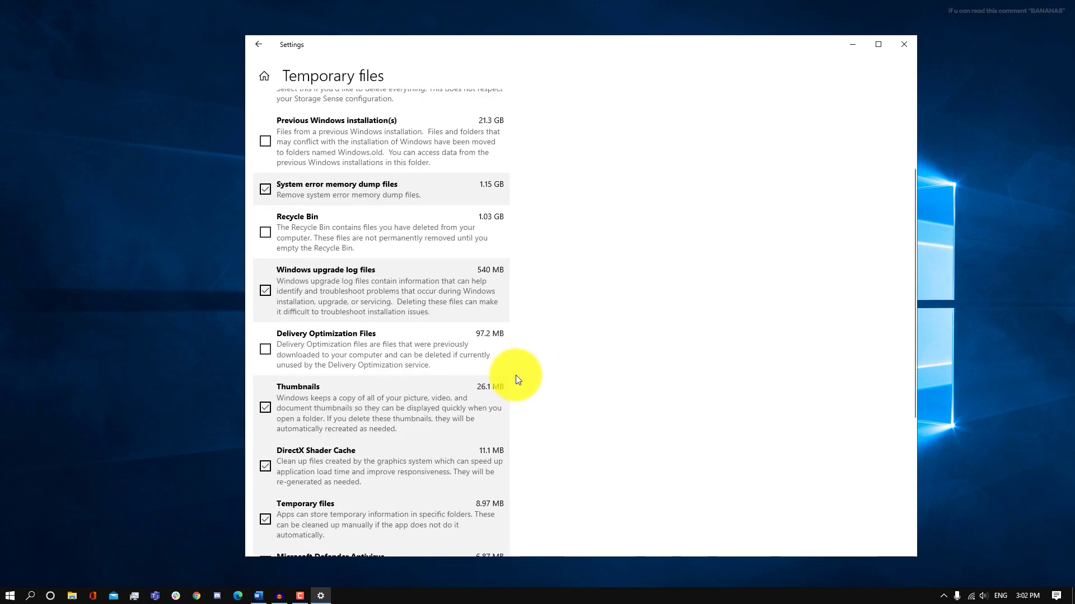
{"action": "scroll", "coordinate": [516, 382], "scroll_direction": "up", "scroll_amount": 5}
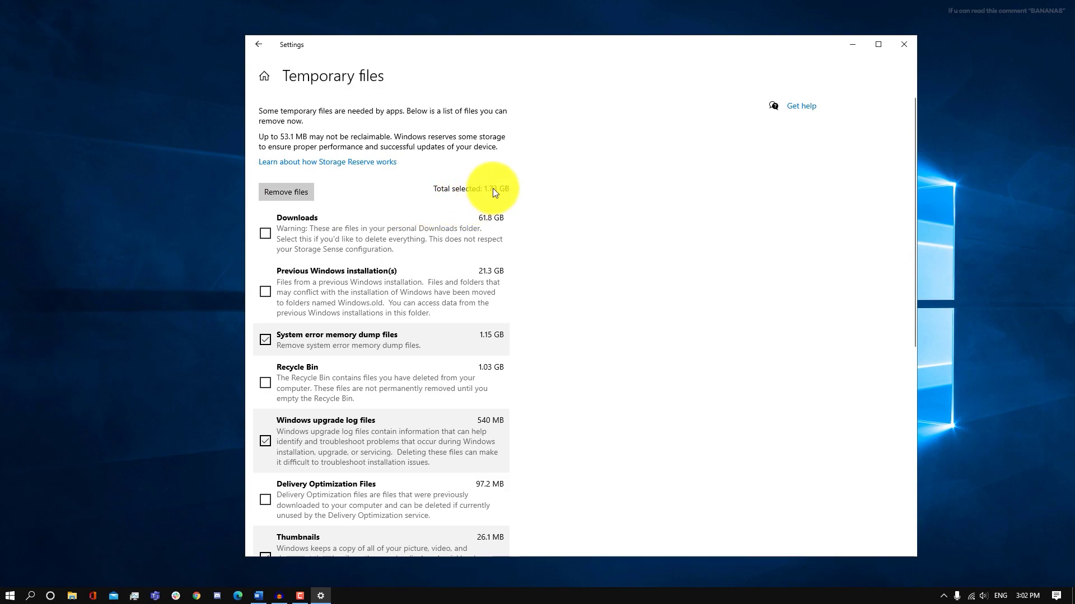
{"action": "key", "text": "alt+F4"}
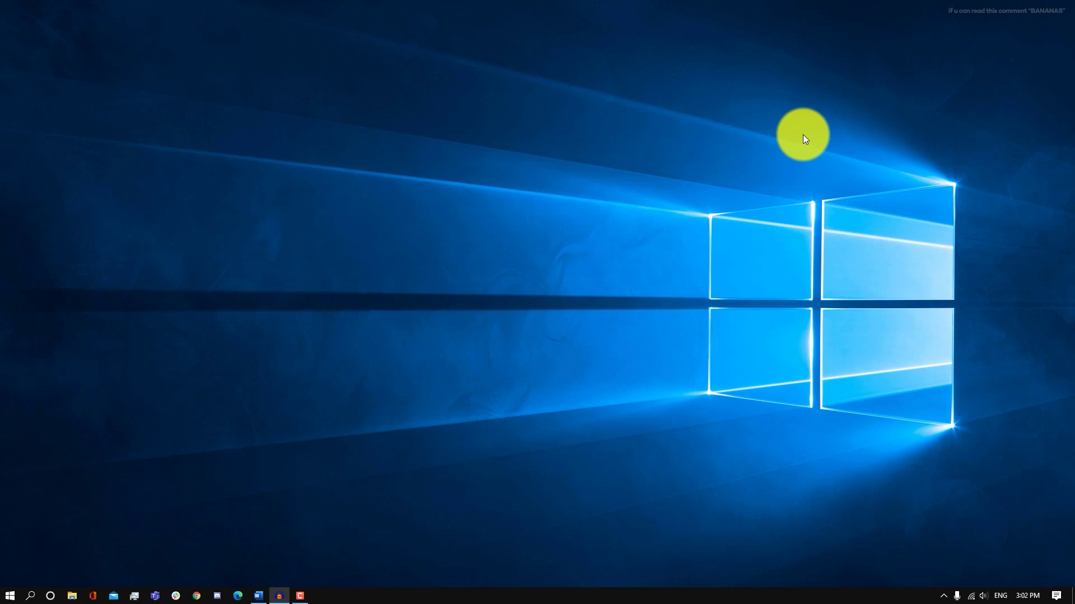
{"action": "key", "text": "super+r"}
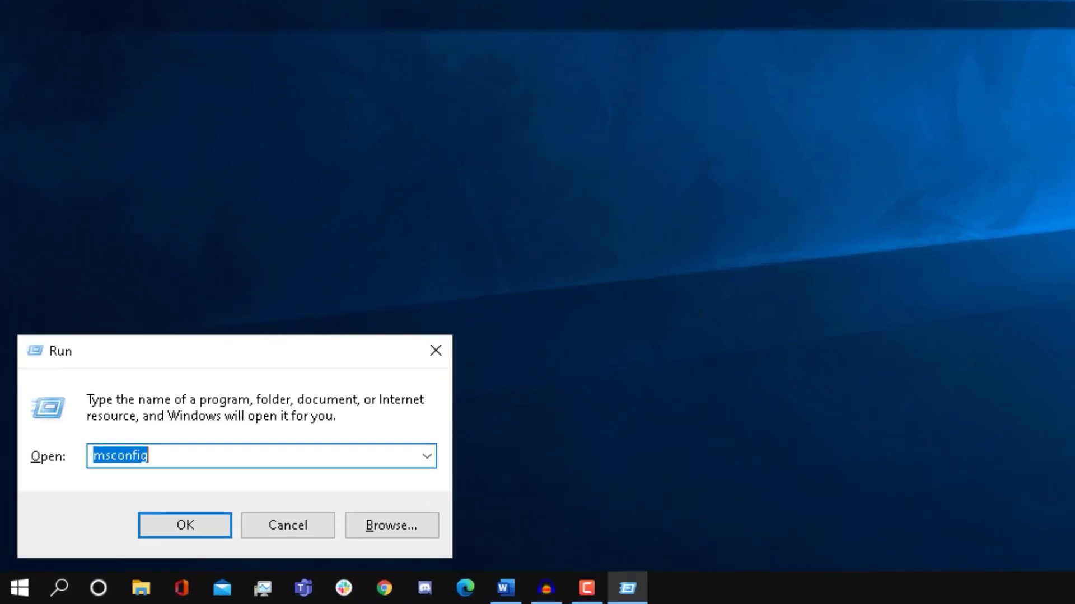
Step: Open the Windows Temp folder with the 'temp' run command
{"action": "type", "text": "temp"}
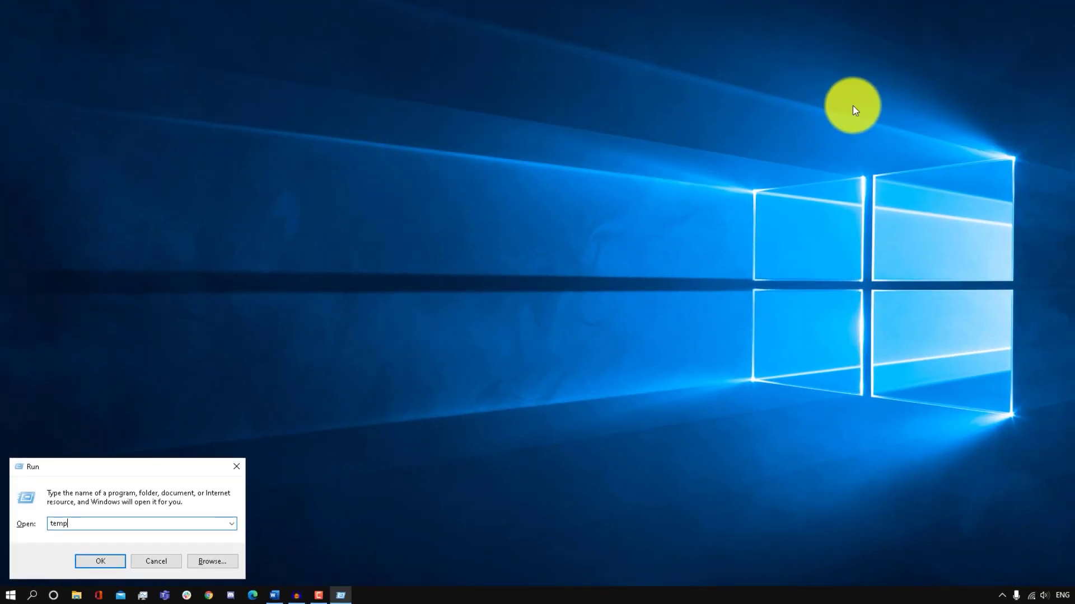
{"action": "key", "text": "Return"}
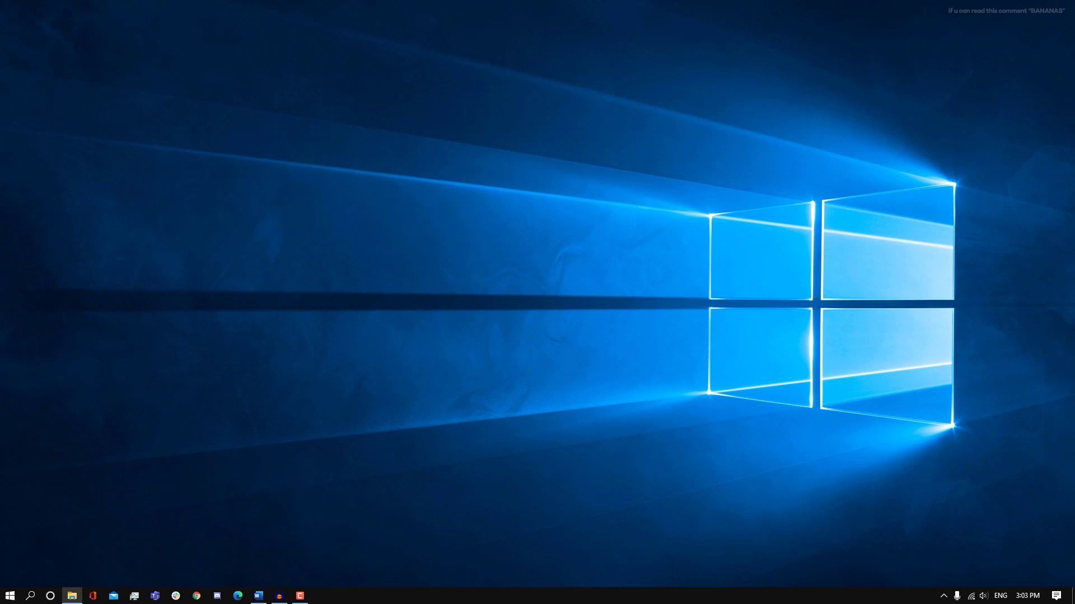
{"action": "left_click_drag", "start_coordinate": [923, 84], "coordinate": [740, 16]}
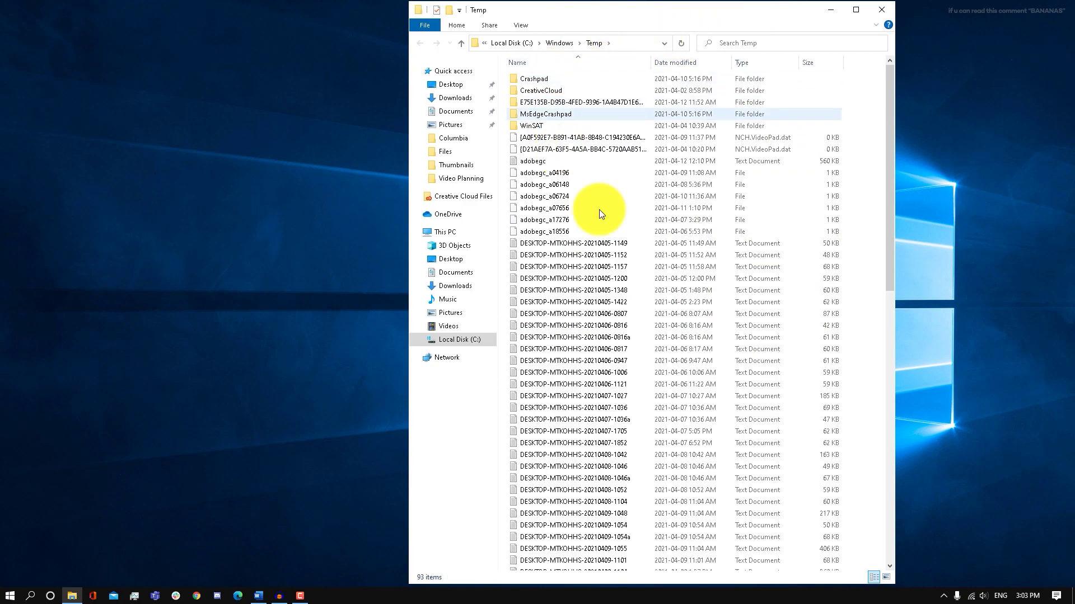
Step: Delete everything in the Windows Temp folder with administrator permission, leaving four items
{"action": "scroll", "coordinate": [652, 268], "scroll_direction": "down", "scroll_amount": 15}
{"action": "scroll", "coordinate": [696, 358], "scroll_direction": "up", "scroll_amount": 15}
{"action": "scroll", "coordinate": [696, 357], "scroll_direction": "down", "scroll_amount": 15}
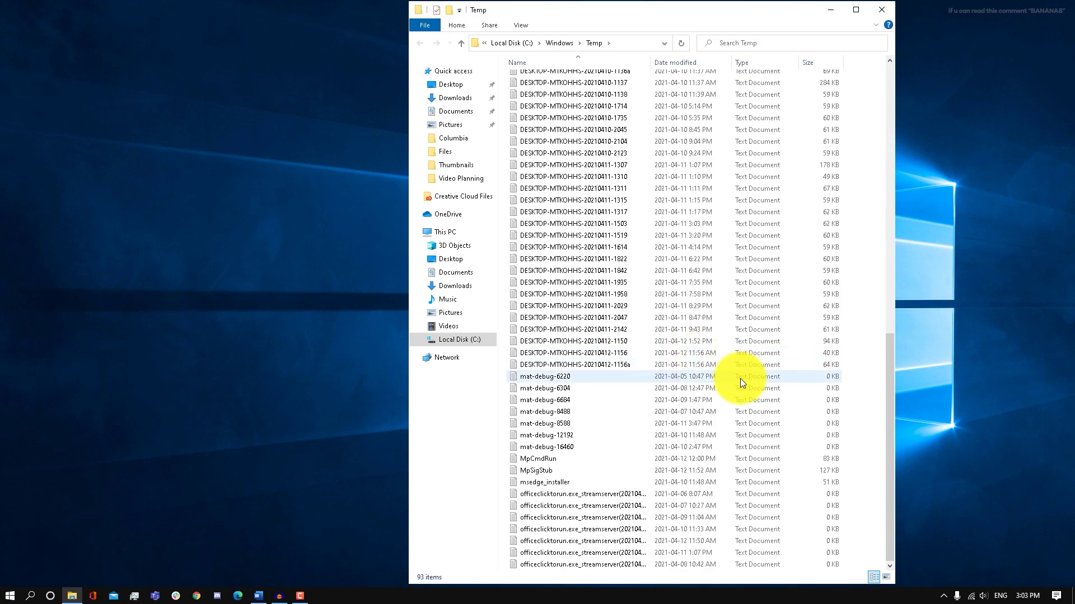
{"action": "scroll", "coordinate": [738, 369], "scroll_direction": "up", "scroll_amount": 15}
{"action": "scroll", "coordinate": [734, 347], "scroll_direction": "down", "scroll_amount": 7}
{"action": "scroll", "coordinate": [729, 334], "scroll_direction": "down", "scroll_amount": 10}
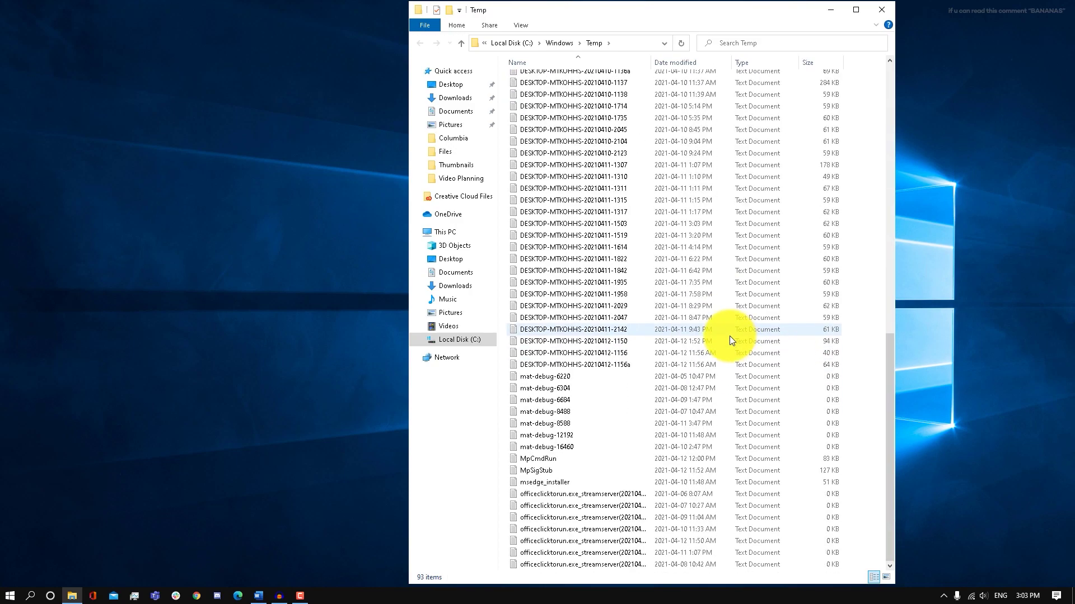
{"action": "scroll", "coordinate": [730, 336], "scroll_direction": "up", "scroll_amount": 17}
{"action": "scroll", "coordinate": [730, 335], "scroll_direction": "down", "scroll_amount": 15}
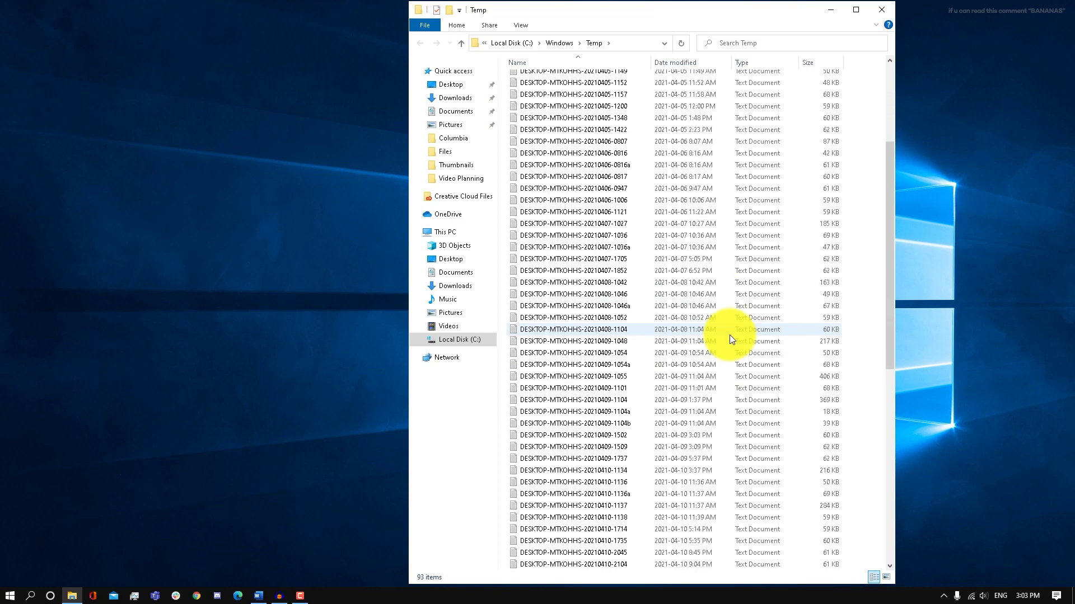
{"action": "scroll", "coordinate": [731, 341], "scroll_direction": "up", "scroll_amount": 15}
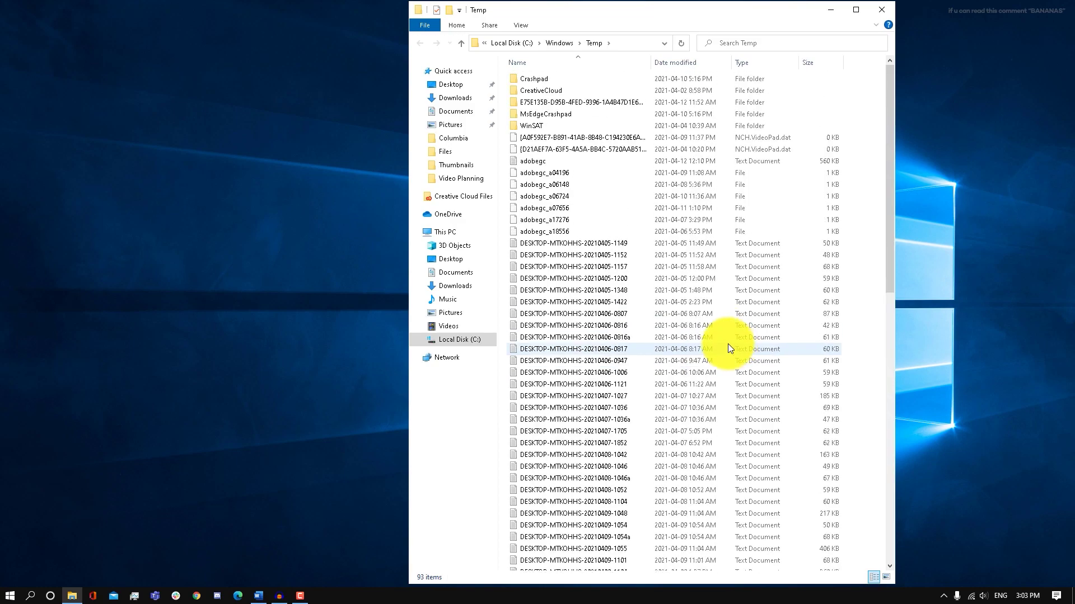
{"action": "key", "text": "ctrl+a"}
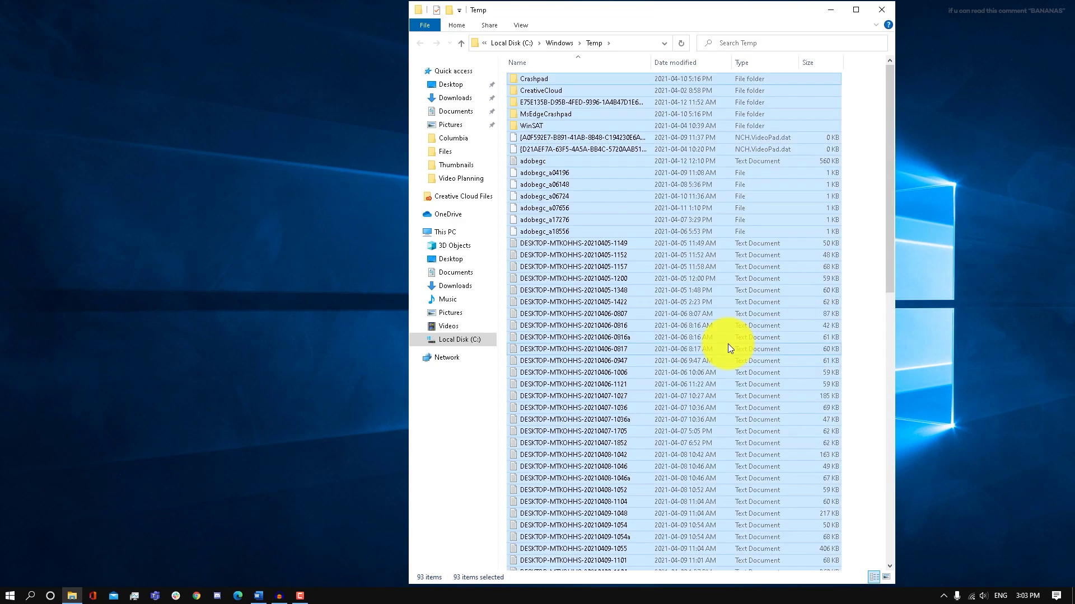
{"action": "key", "text": "Delete"}
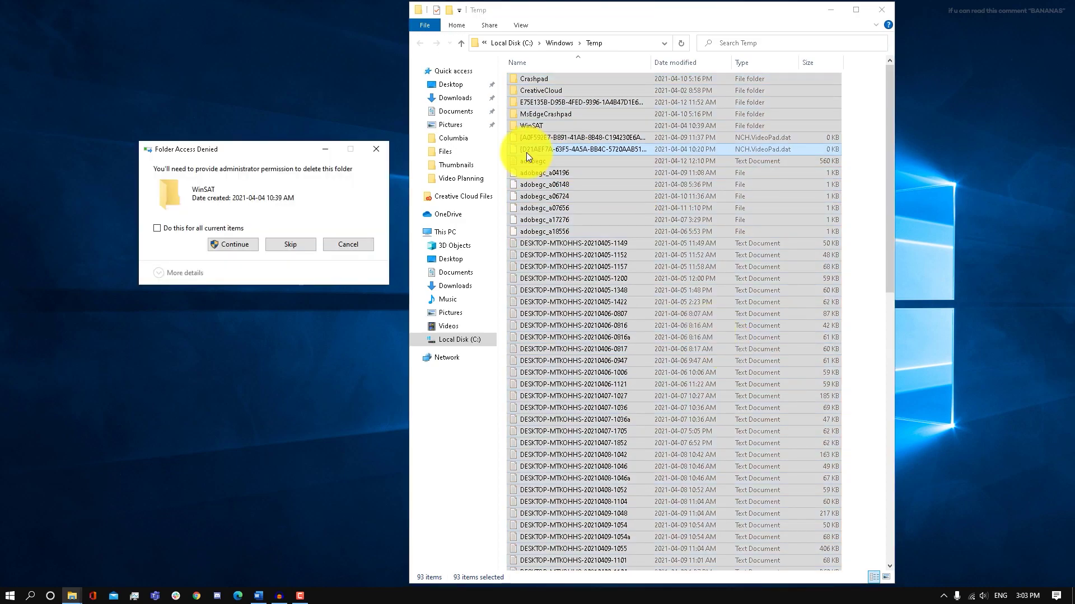
{"action": "left_click", "coordinate": [240, 244]}
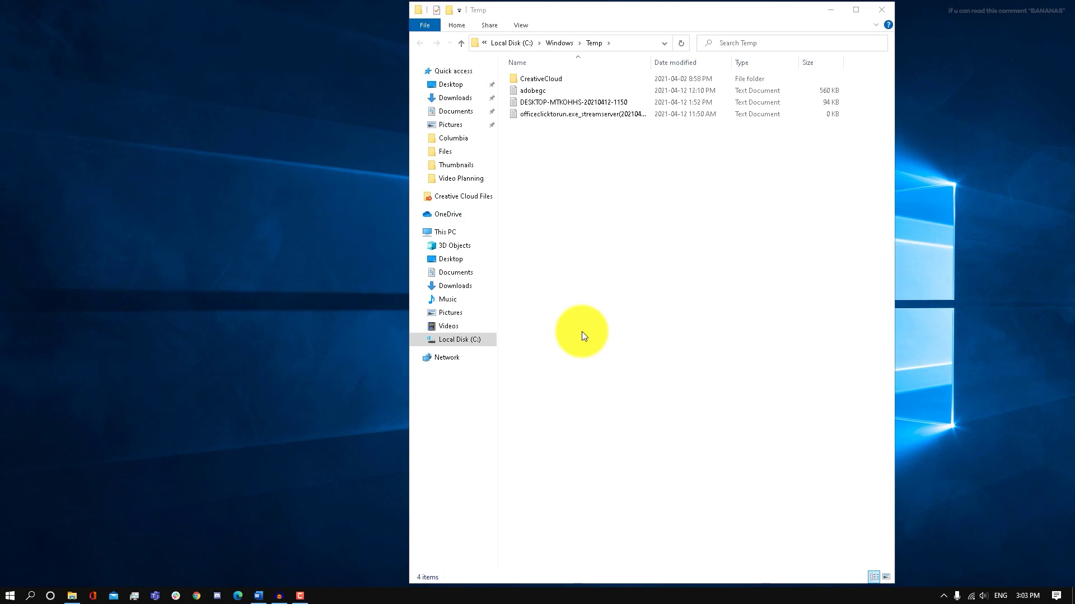
Step: Close the cleaned Temp folder and open the user's %temp% folder
{"action": "key", "text": "alt+F4"}
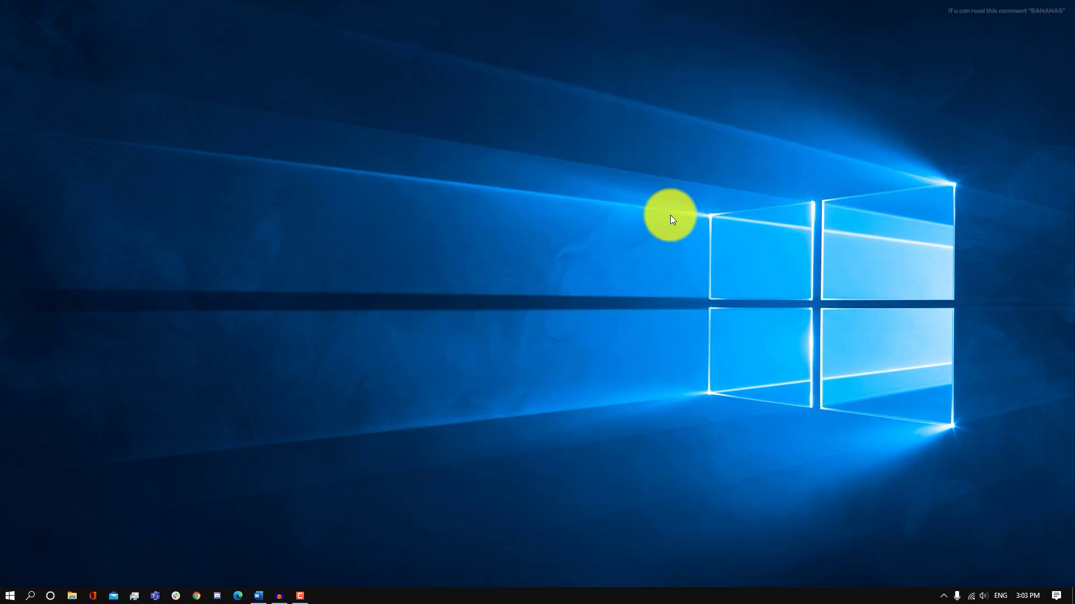
{"action": "key", "text": "super+r"}
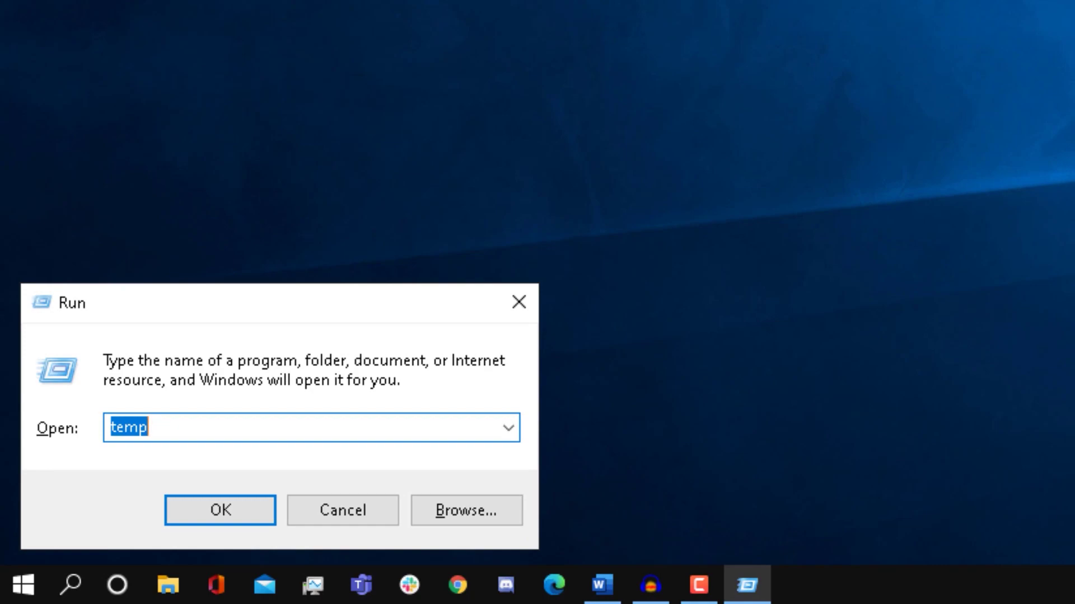
{"action": "type", "text": "%temp%"}
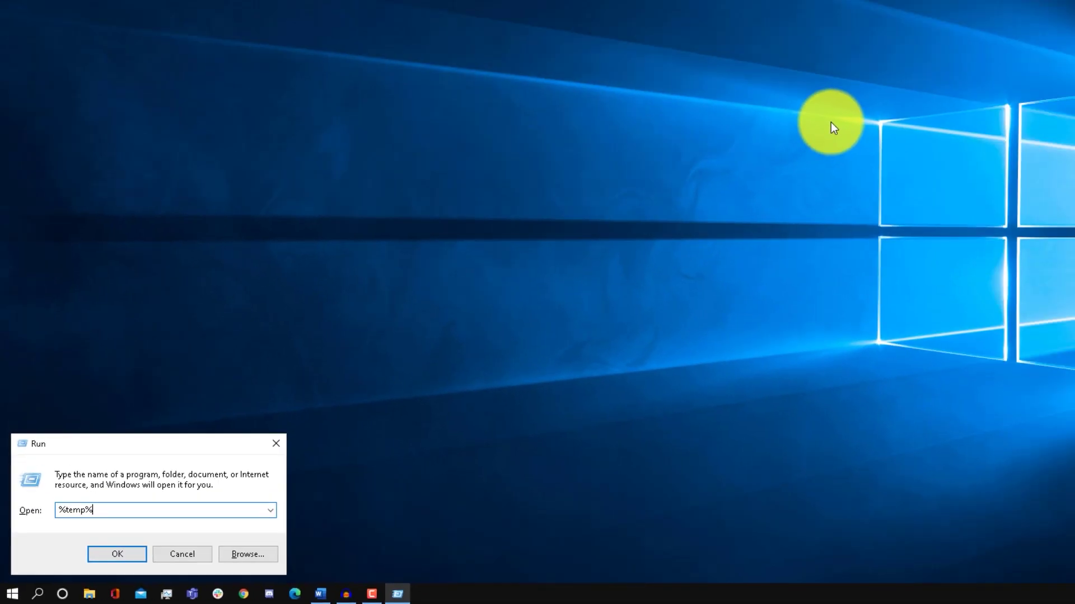
{"action": "key", "text": "Return"}
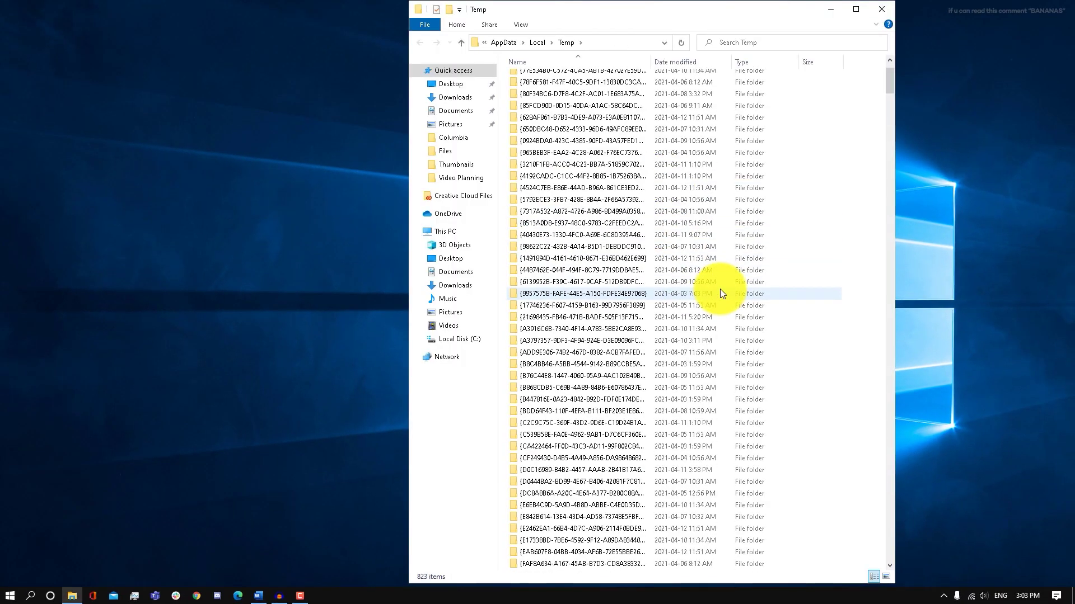
{"action": "scroll", "coordinate": [720, 288], "scroll_direction": "down", "scroll_amount": 20}
{"action": "scroll", "coordinate": [720, 289], "scroll_direction": "up", "scroll_amount": 20}
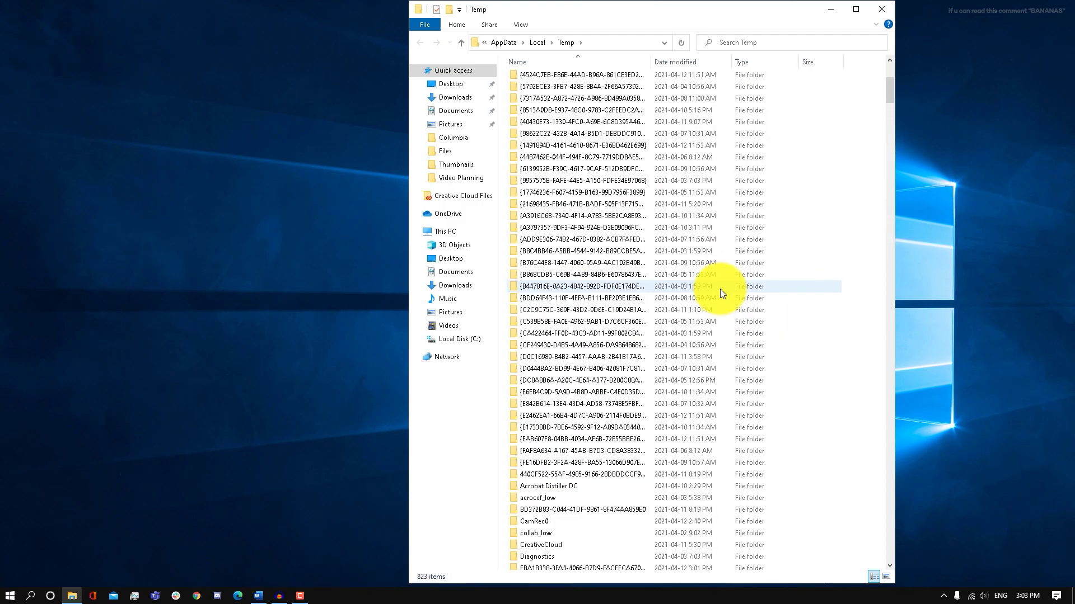
Step: Delete all 823 user temp items, skipping in-use ones, leaving 24, and close
{"action": "key", "text": "ctrl+a"}
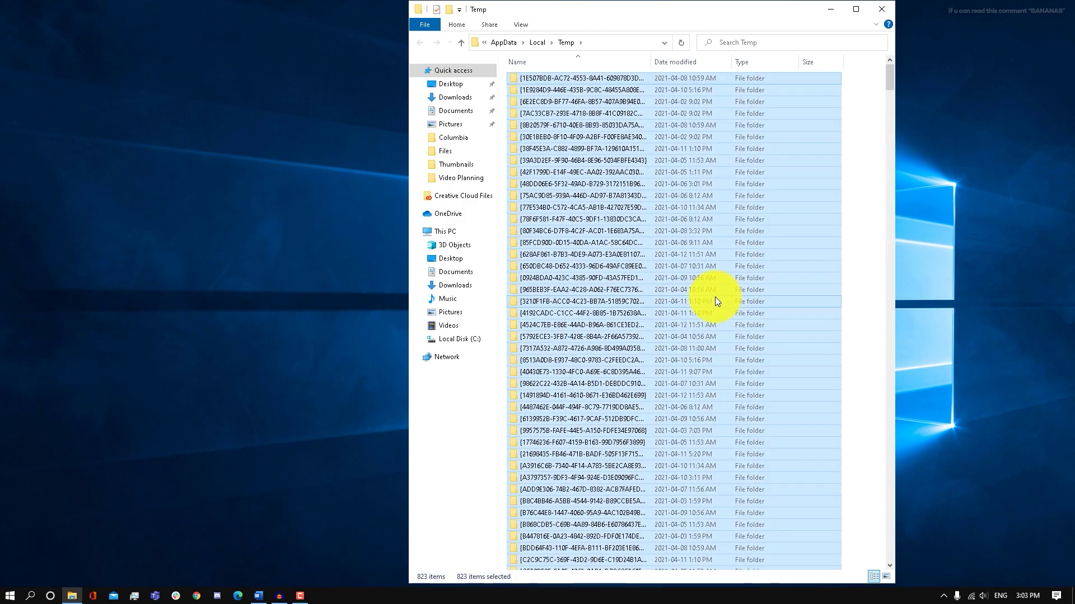
{"action": "key", "text": "Delete"}
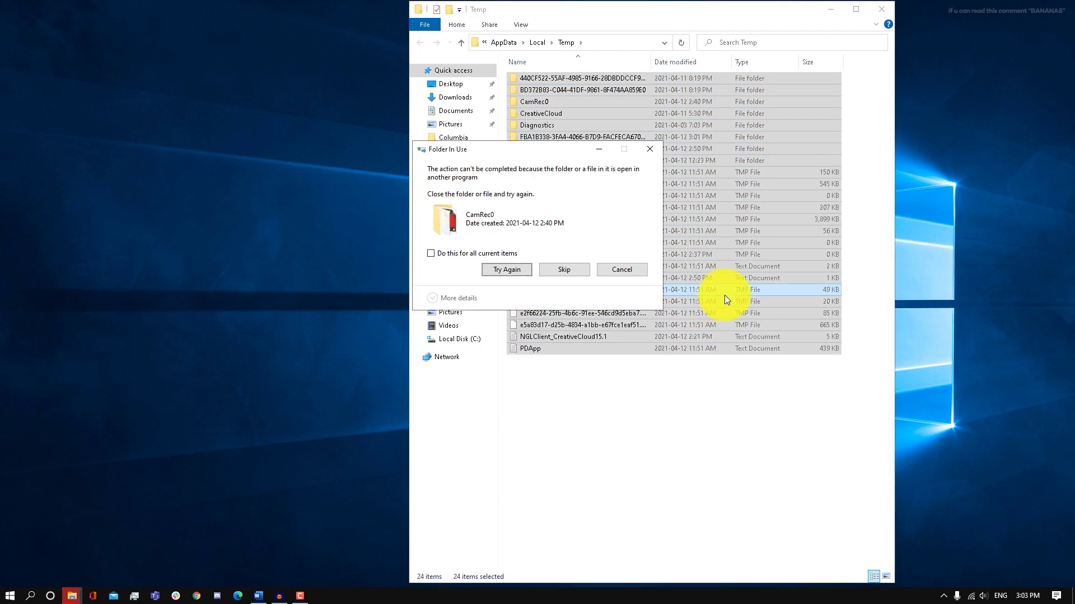
{"action": "left_click_drag", "start_coordinate": [532, 149], "coordinate": [338, 137]}
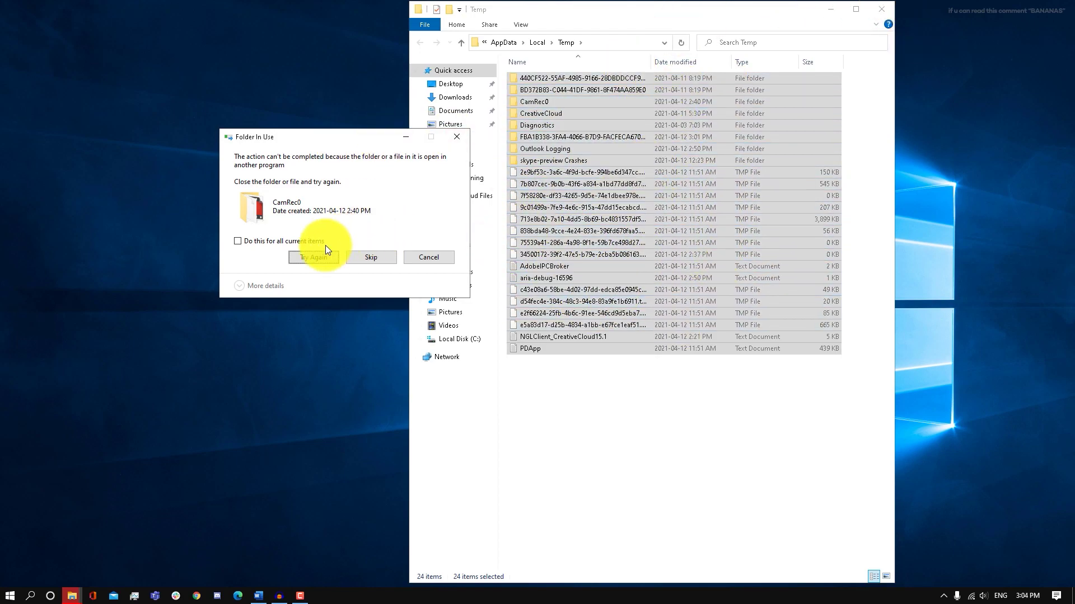
{"action": "left_click", "coordinate": [355, 255]}
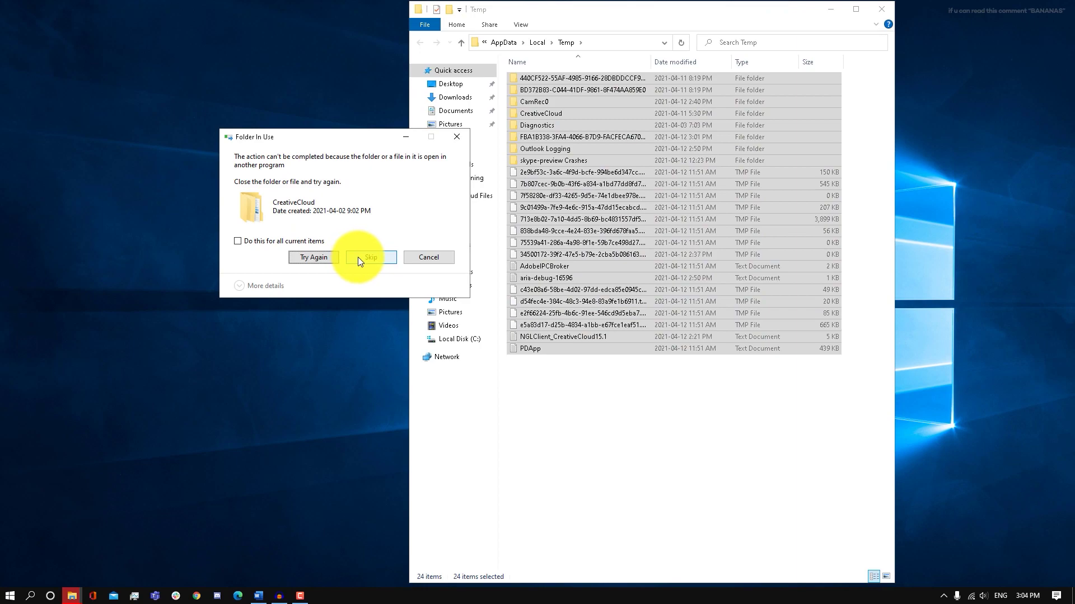
{"action": "left_click", "coordinate": [463, 136]}
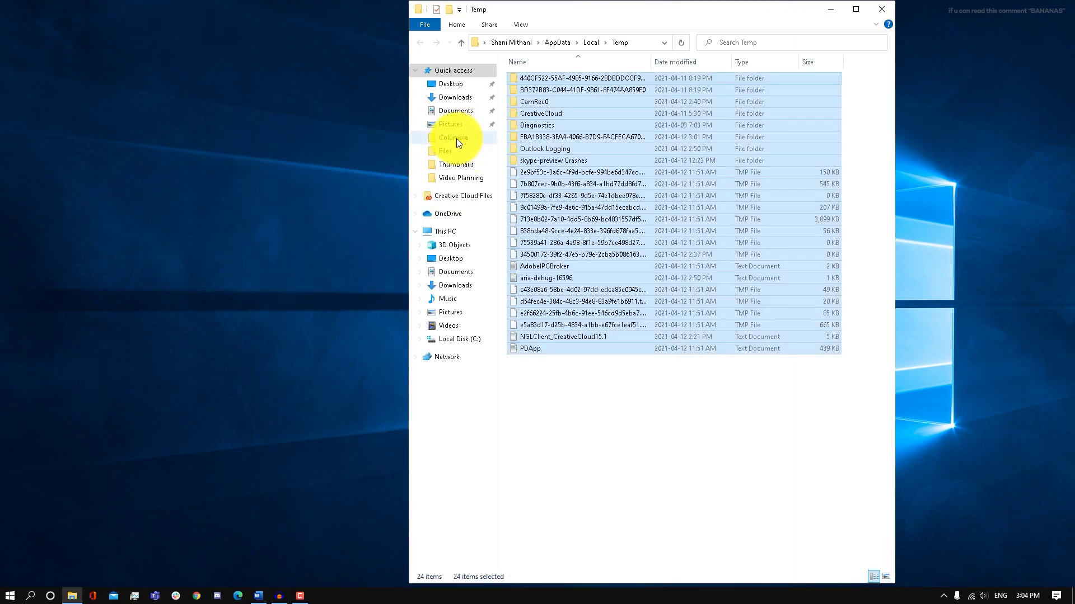
{"action": "left_click", "coordinate": [677, 388]}
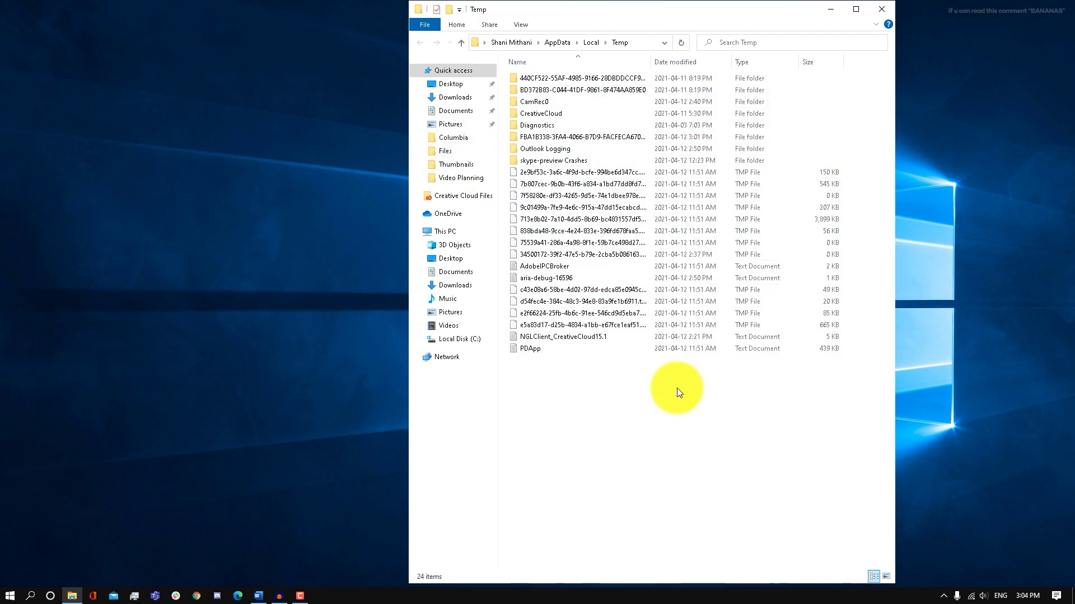
{"action": "key", "text": "alt+F4"}
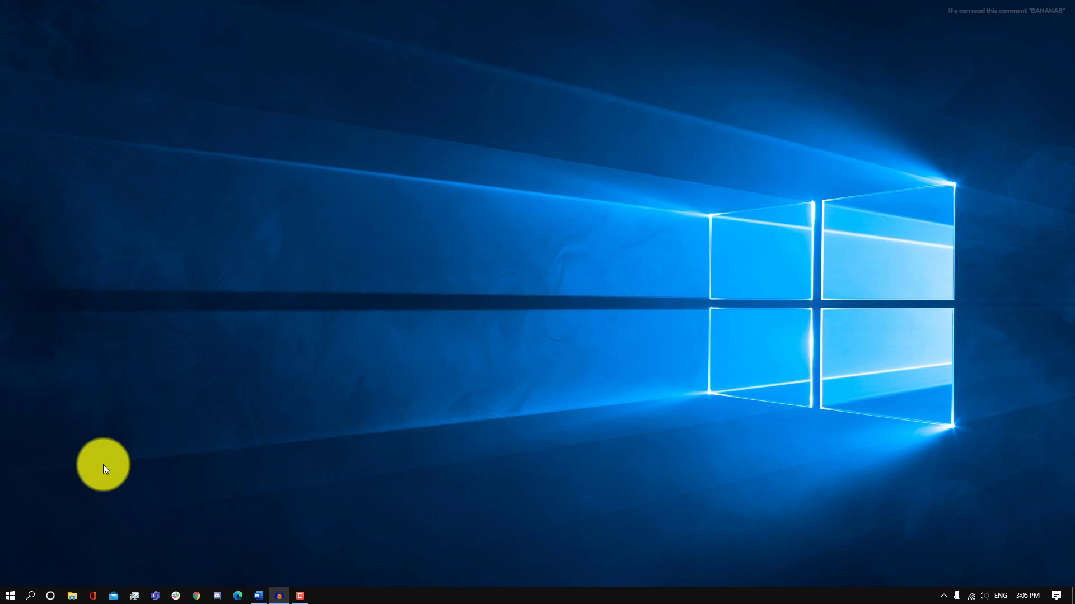
Step: Run sfc /scannow in a Command Prompt launched as administrator
{"action": "key", "text": "super"}
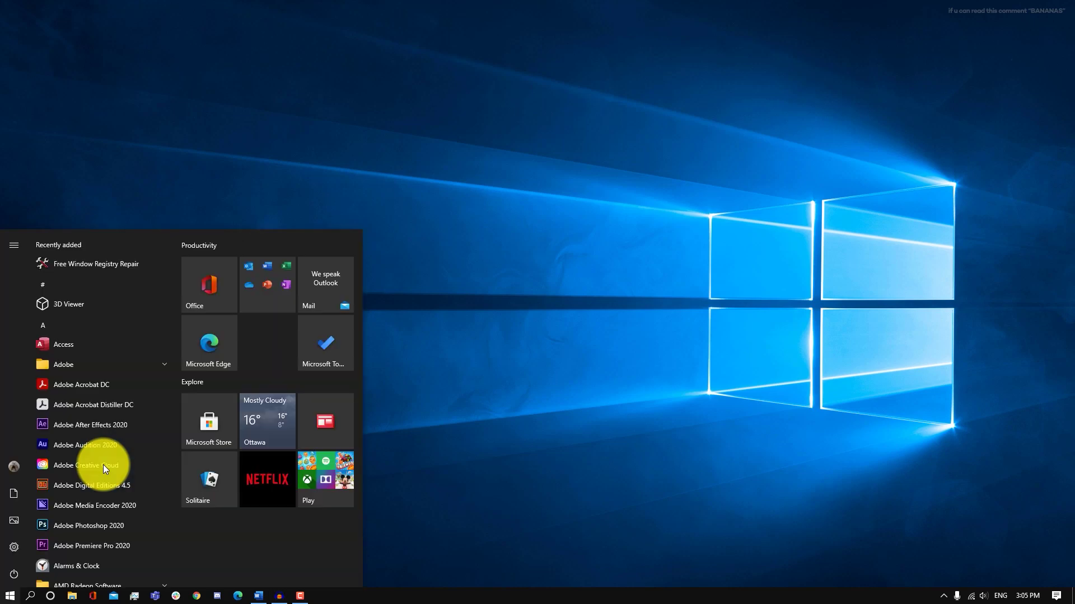
{"action": "type", "text": "cmd"}
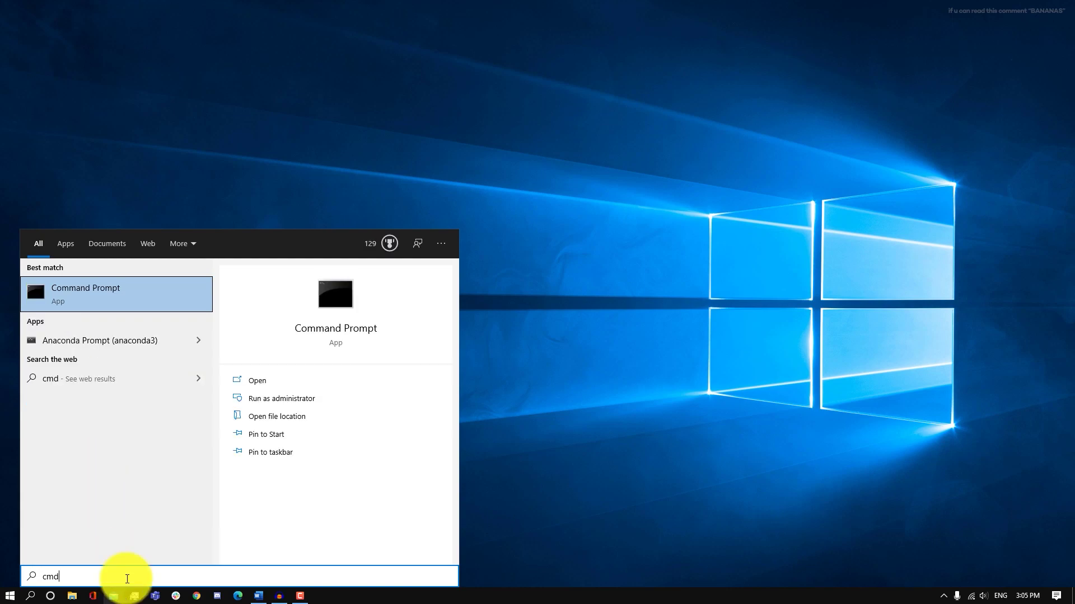
{"action": "right_click", "coordinate": [136, 309]}
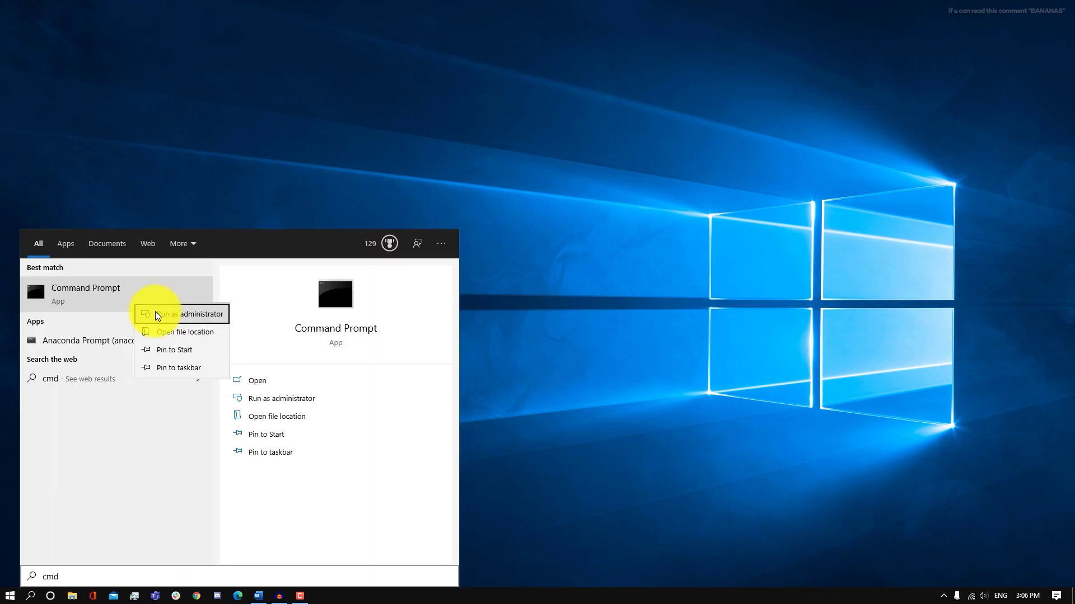
{"action": "left_click", "coordinate": [157, 315]}
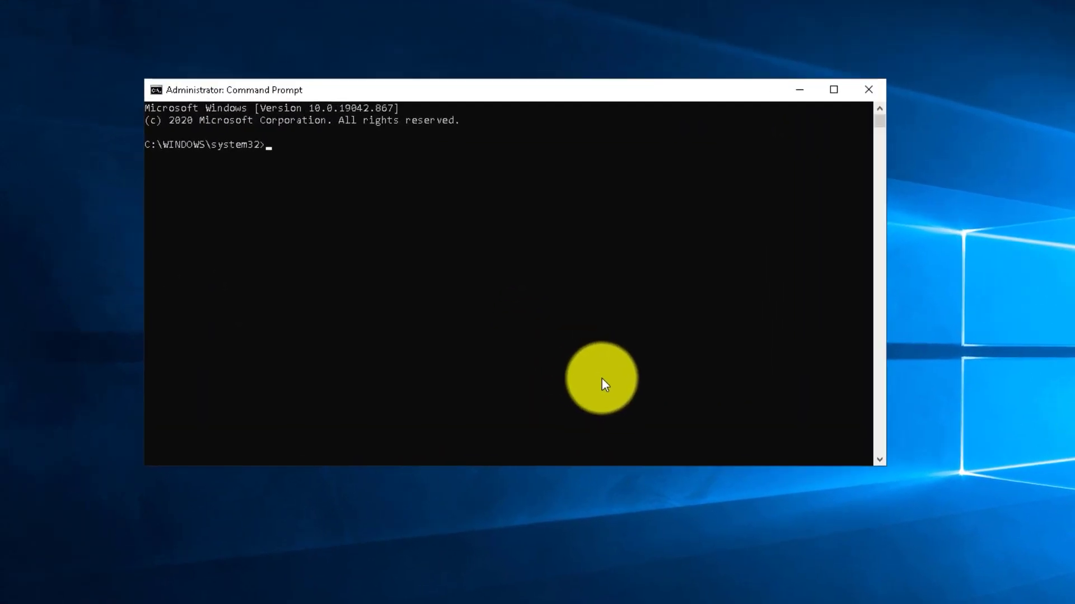
{"action": "type", "text": "sfc"}
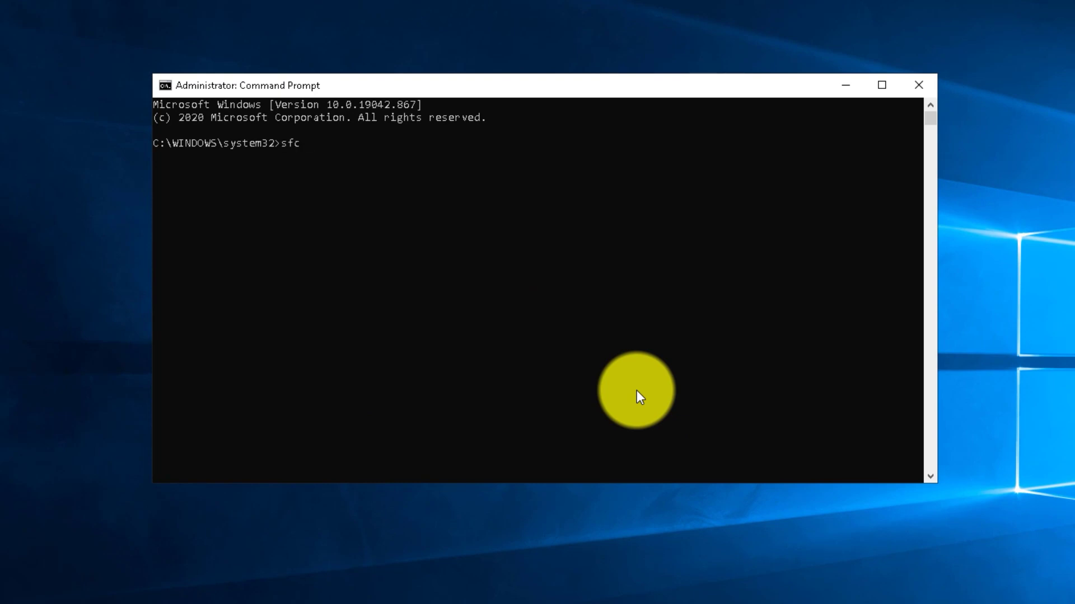
{"action": "type", "text": " /scannow"}
{"action": "key", "text": "Return"}
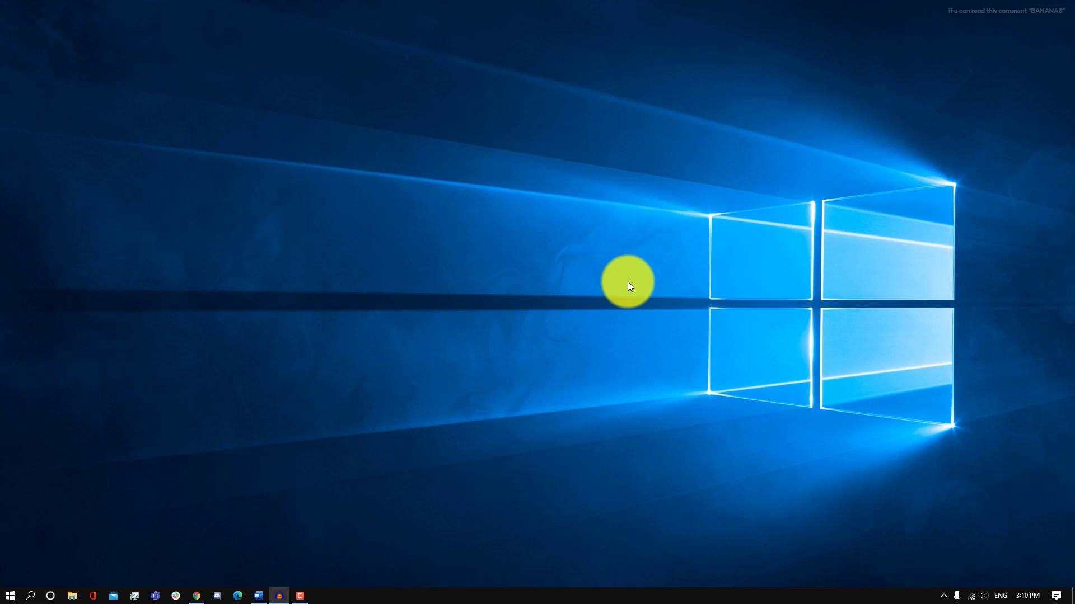
Step: Open Disk Cleanup and rescan drive C: including system files
{"action": "key", "text": "super"}
{"action": "type", "text": "disk"}
{"action": "key", "text": "Return"}
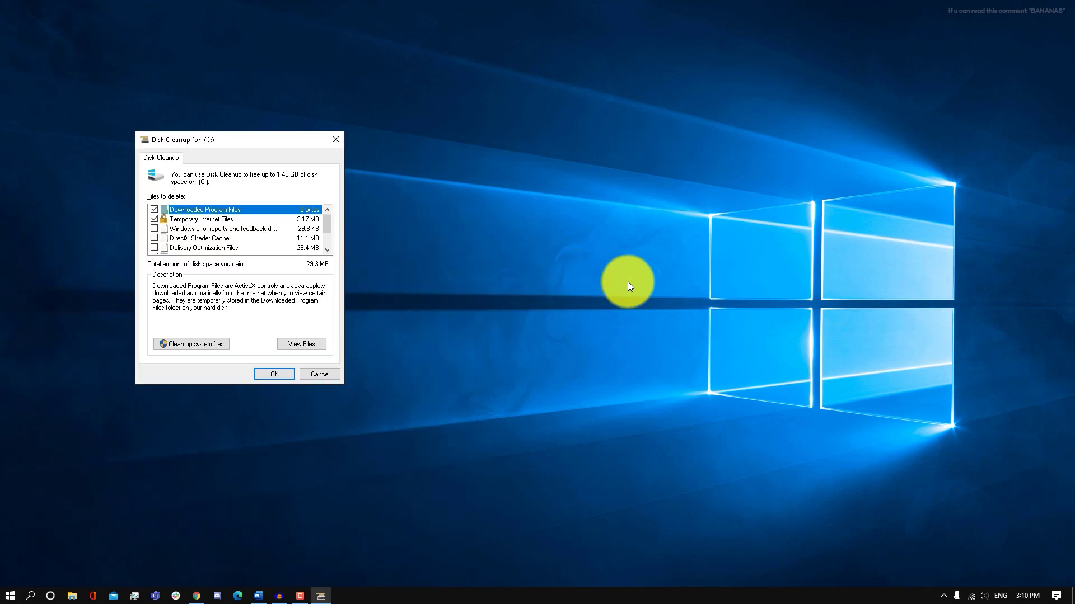
{"action": "left_click_drag", "start_coordinate": [277, 139], "coordinate": [615, 104]}
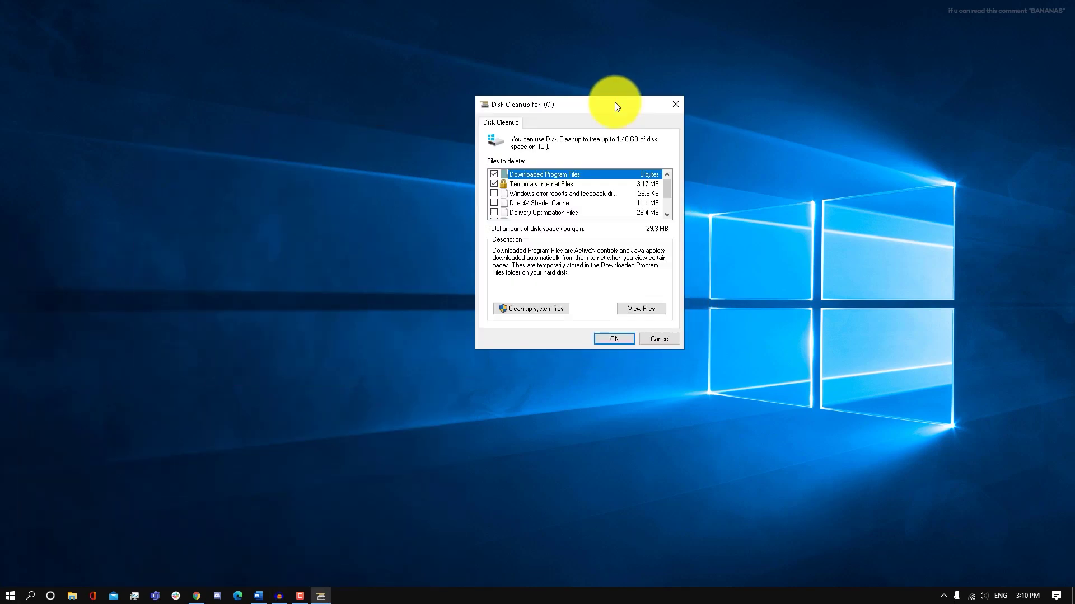
{"action": "left_click", "coordinate": [535, 309]}
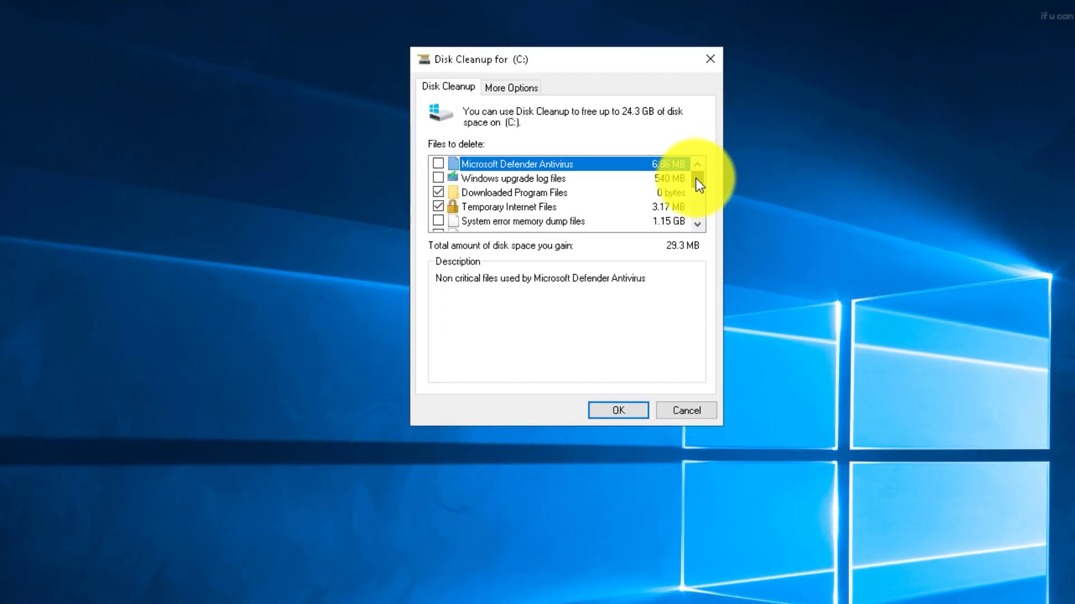
Step: Permanently delete the checked temporary files, about 29.3 MB
{"action": "left_click_drag", "start_coordinate": [719, 119], "coordinate": [719, 125]}
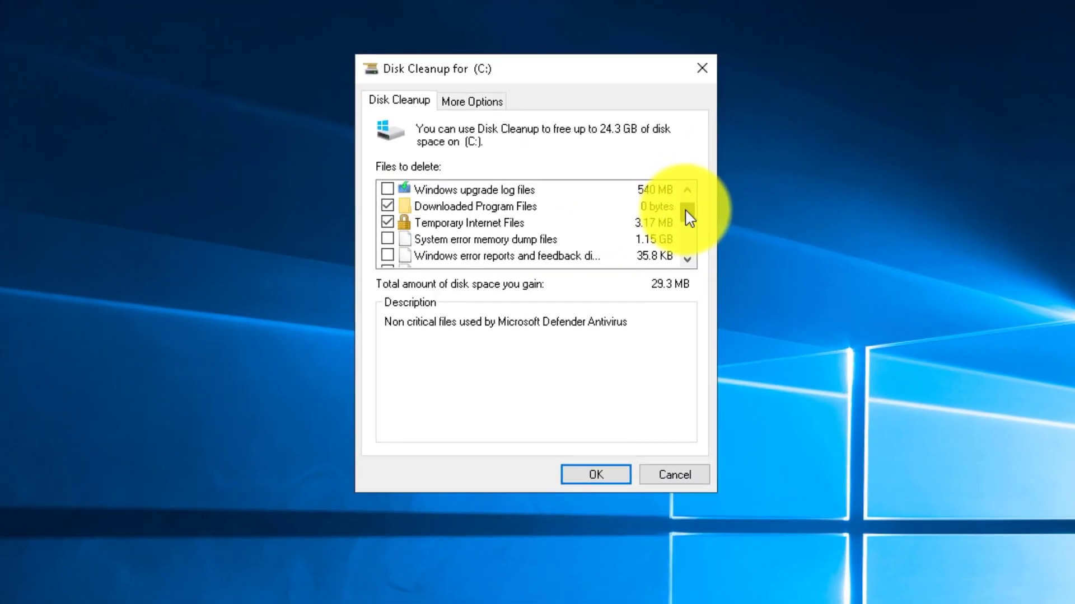
{"action": "left_click_drag", "start_coordinate": [690, 218], "coordinate": [689, 246]}
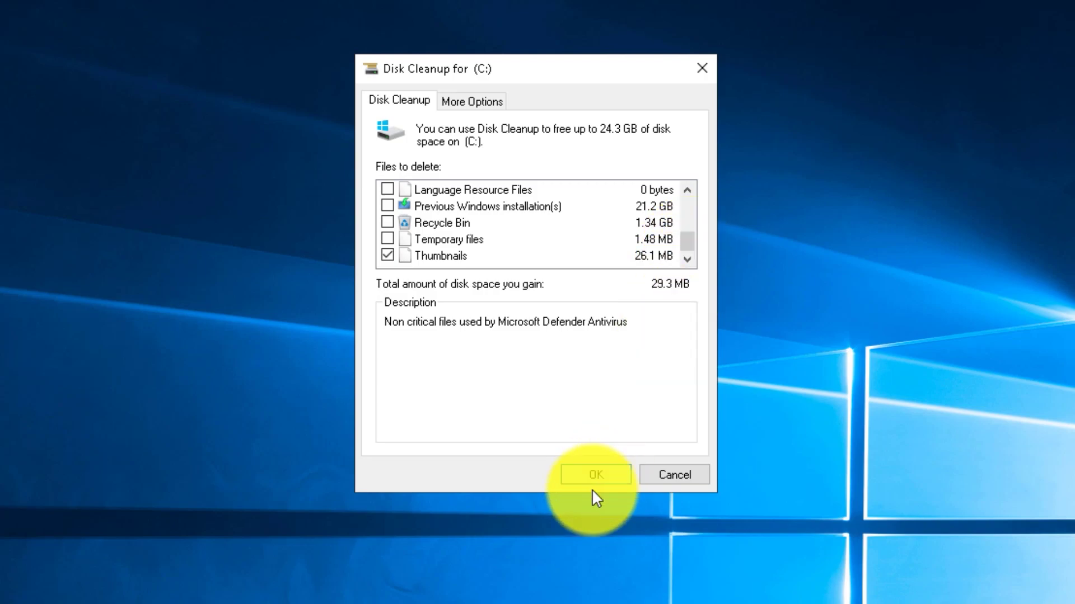
{"action": "left_click", "coordinate": [586, 476]}
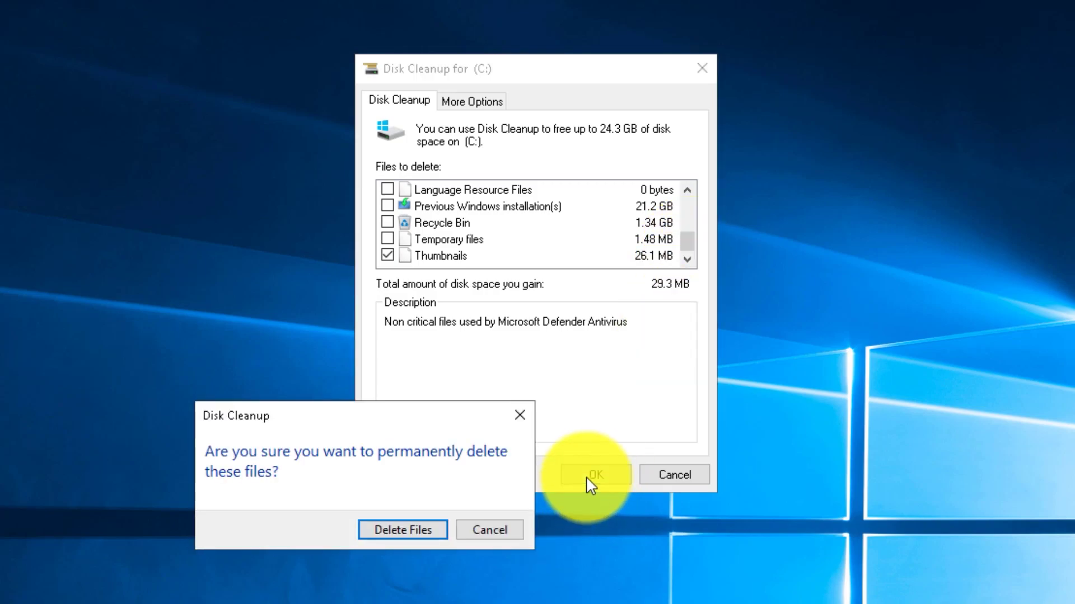
{"action": "left_click", "coordinate": [415, 530]}
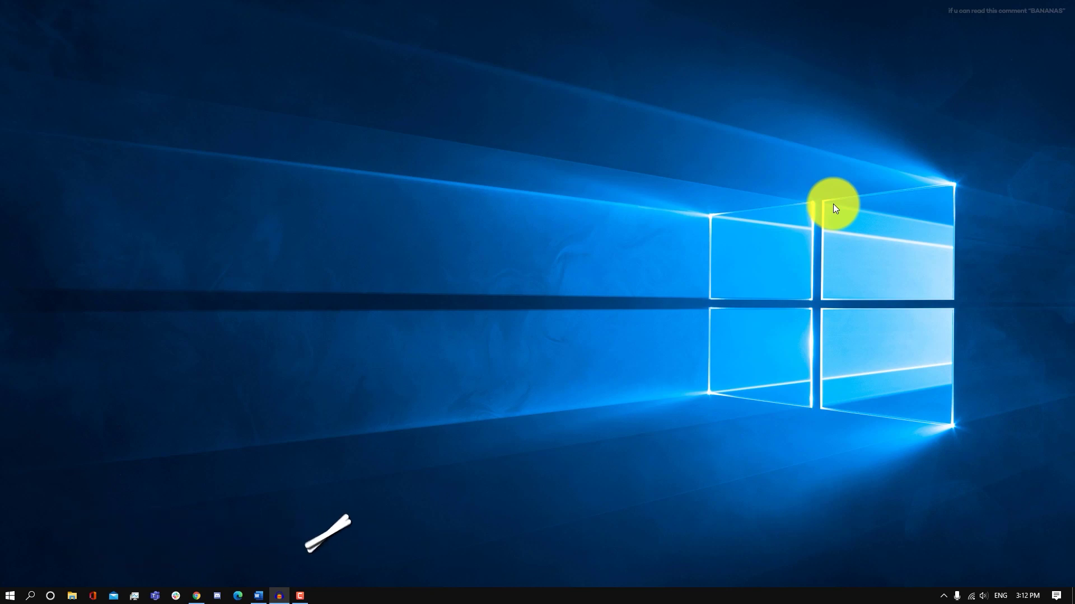
Step: Check for new updates on the Windows Update page of Settings
{"action": "key", "text": "super"}
{"action": "type", "text": "set"}
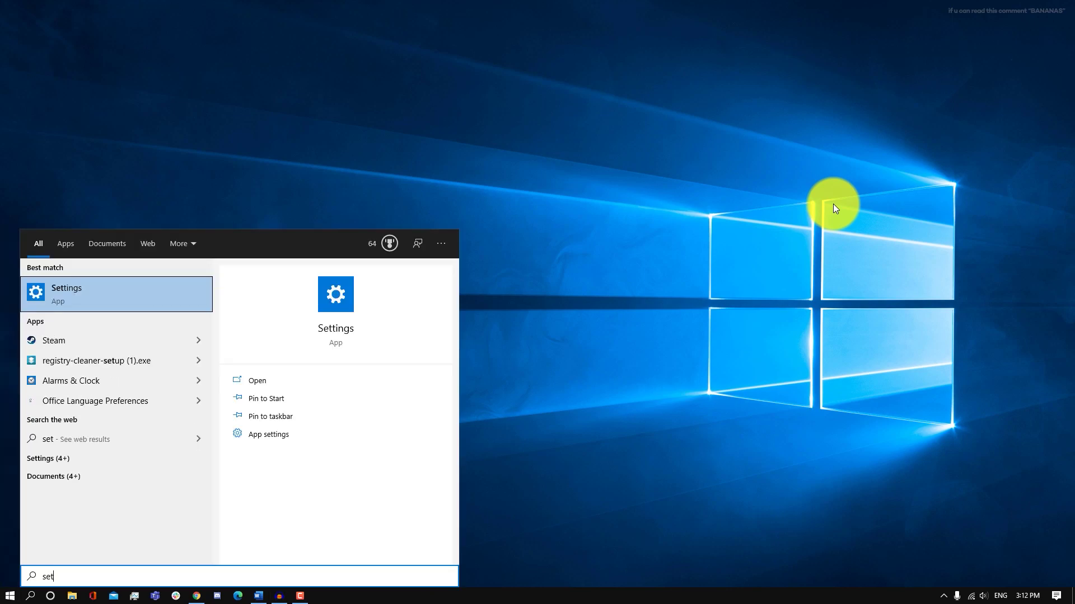
{"action": "key", "text": "Return"}
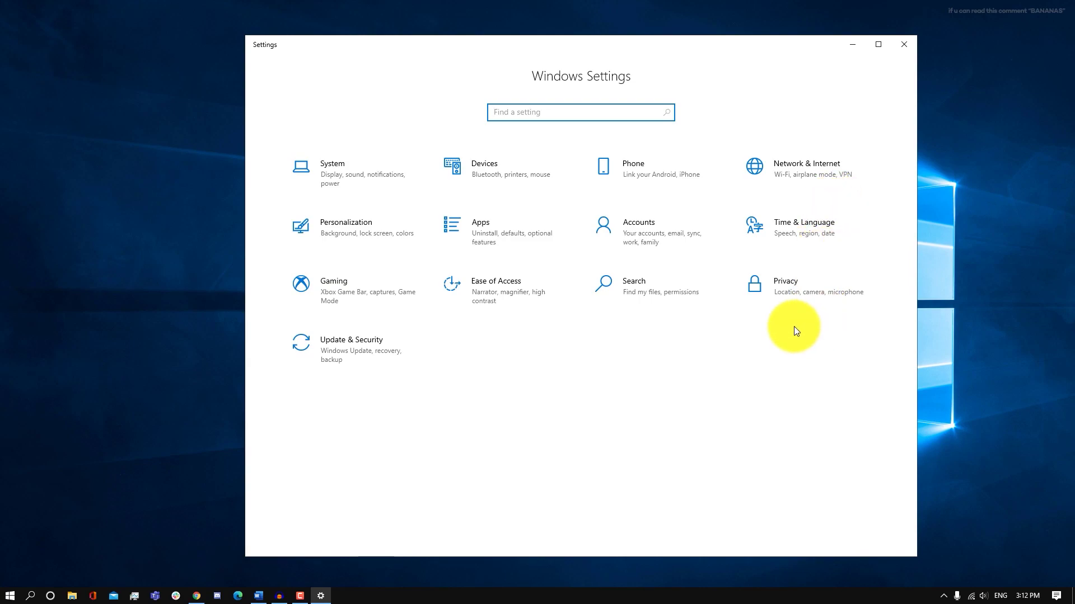
{"action": "left_click", "coordinate": [347, 365]}
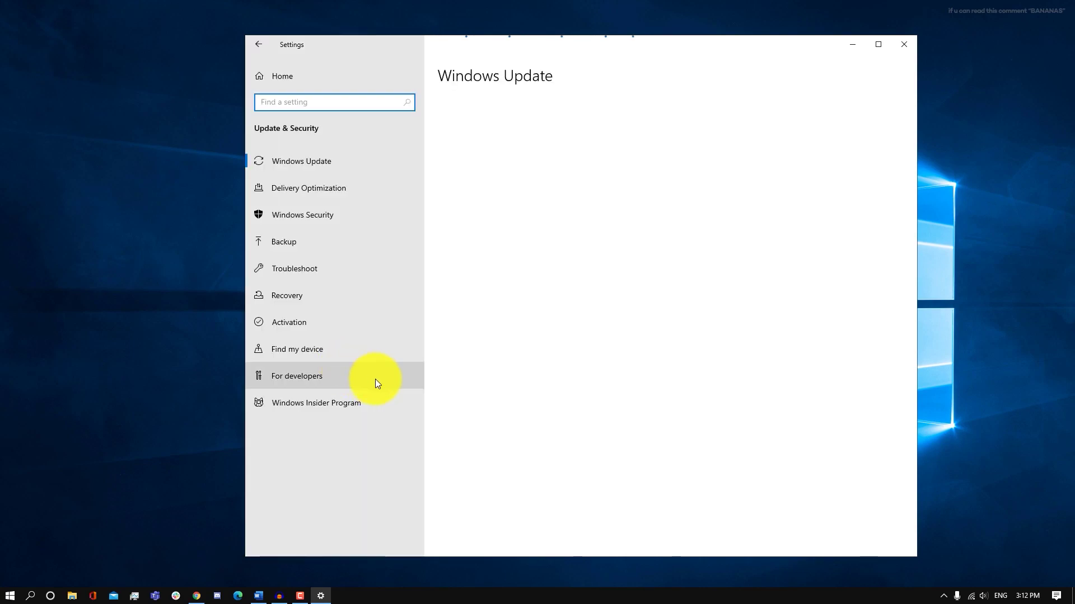
{"action": "left_click", "coordinate": [354, 163]}
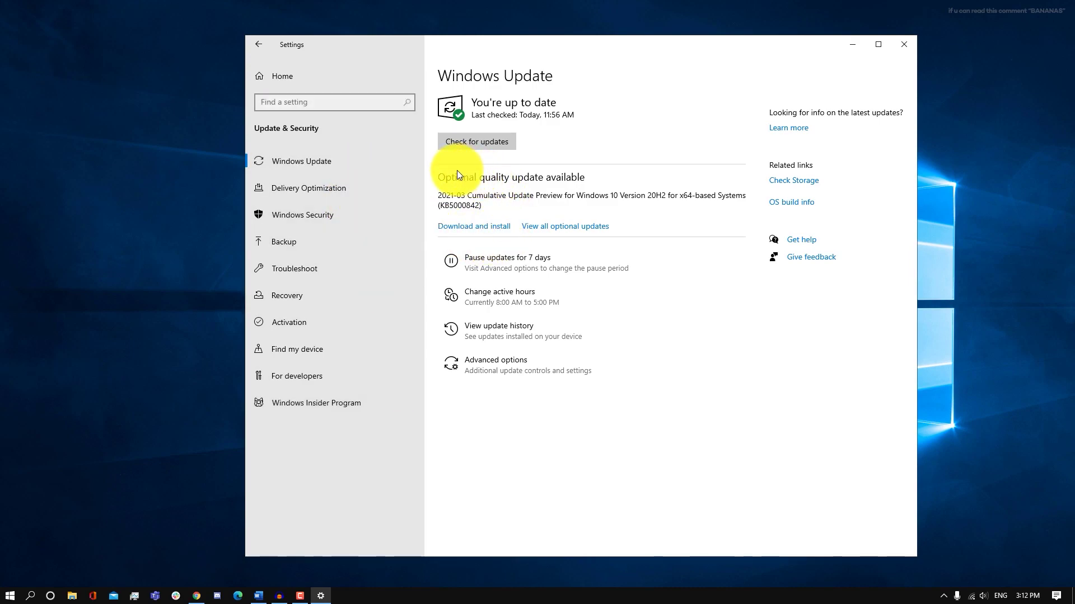
{"action": "left_click", "coordinate": [499, 144]}
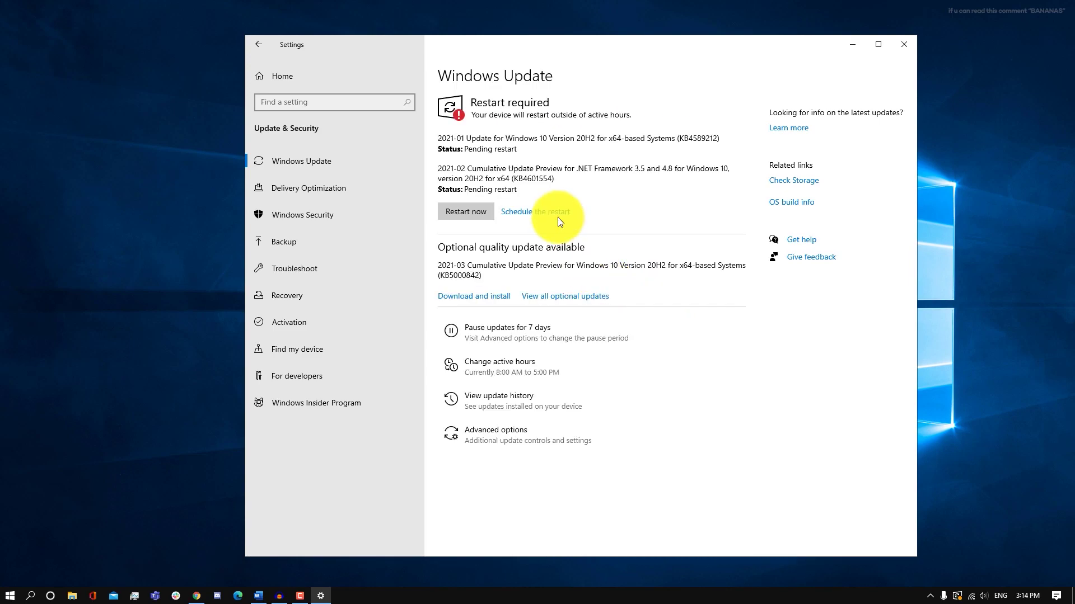
Step: Review the 8:00 AM to 5:00 PM active hours and close Settings unchanged
{"action": "left_click", "coordinate": [534, 372]}
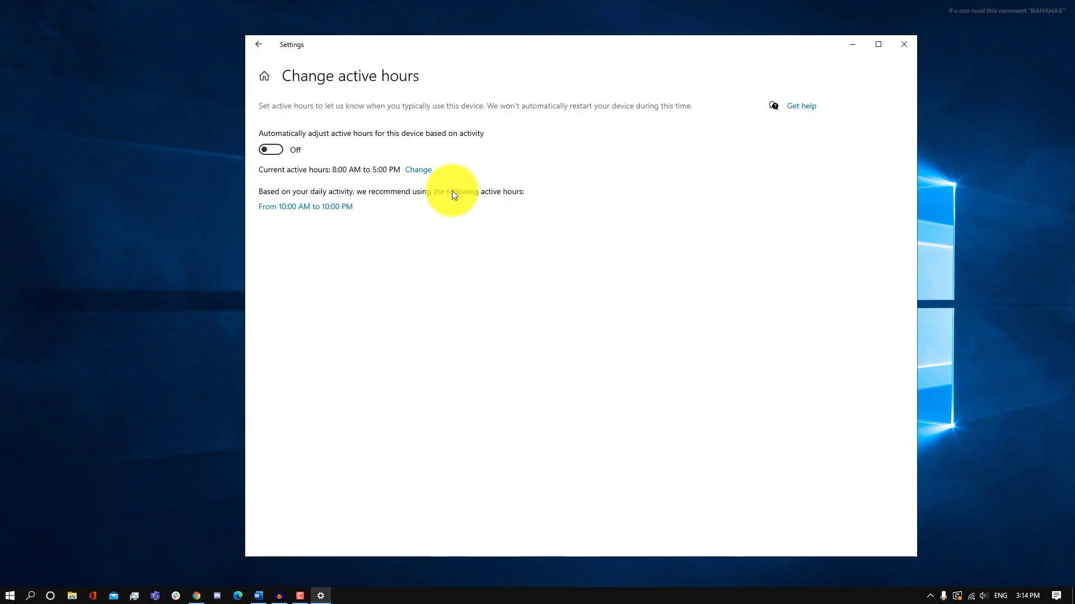
{"action": "left_click", "coordinate": [417, 169]}
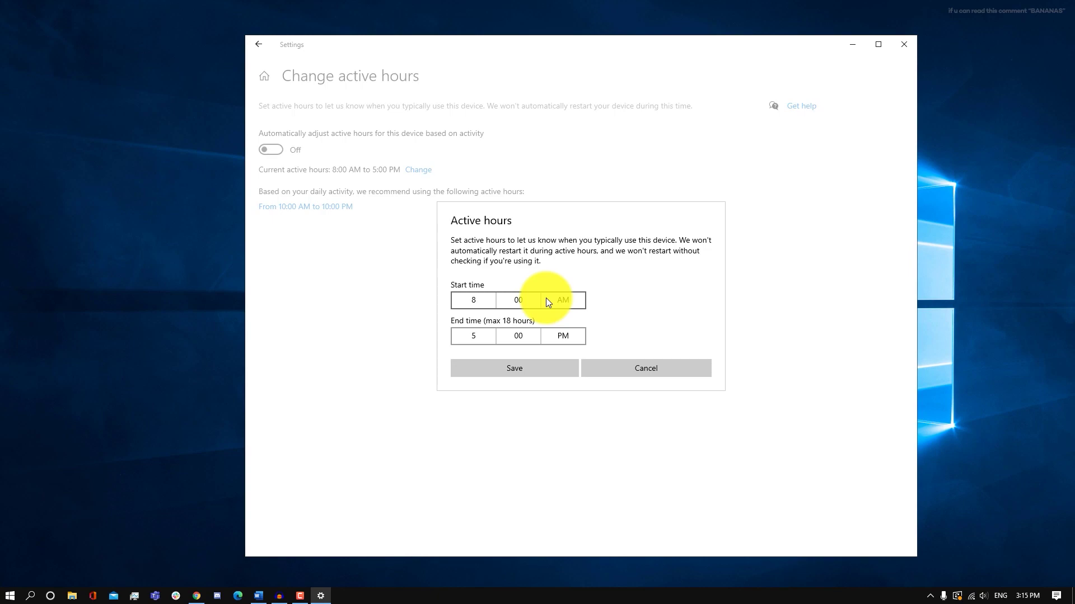
{"action": "key", "text": "alt+F4"}
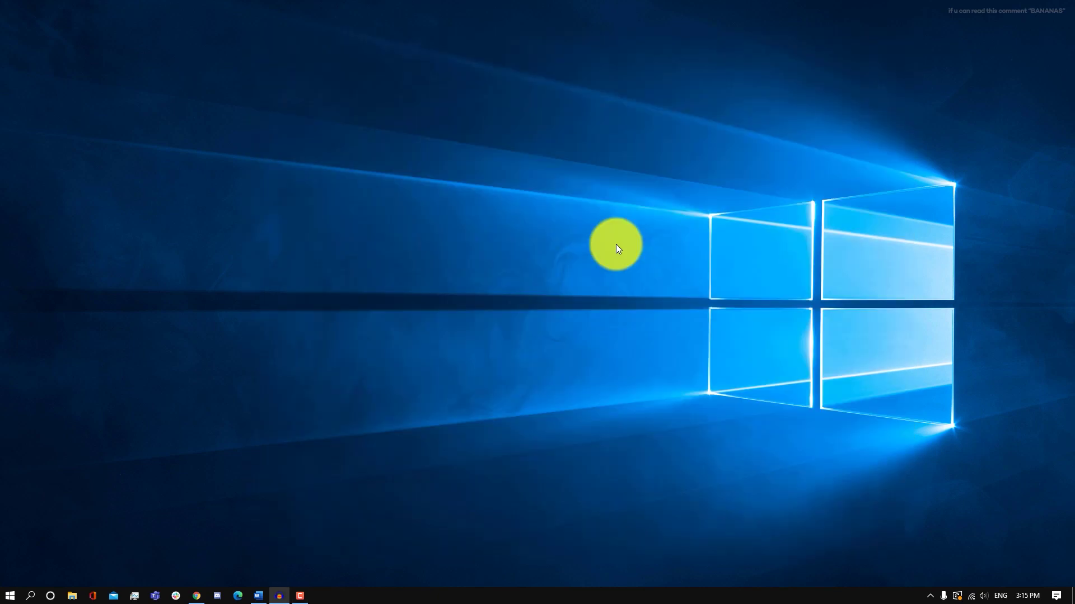
Step: Open the Balanced plan's advanced power settings from Control Panel's Hardware and Sound
{"action": "key", "text": "super"}
{"action": "type", "text": "contr"}
{"action": "key", "text": "Return"}
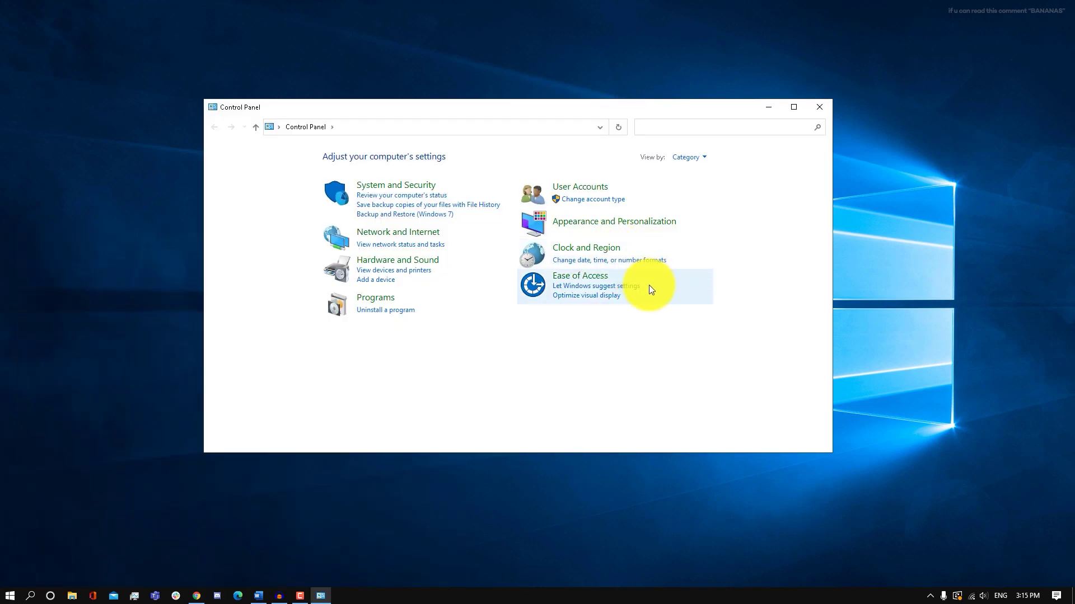
{"action": "left_click", "coordinate": [418, 259]}
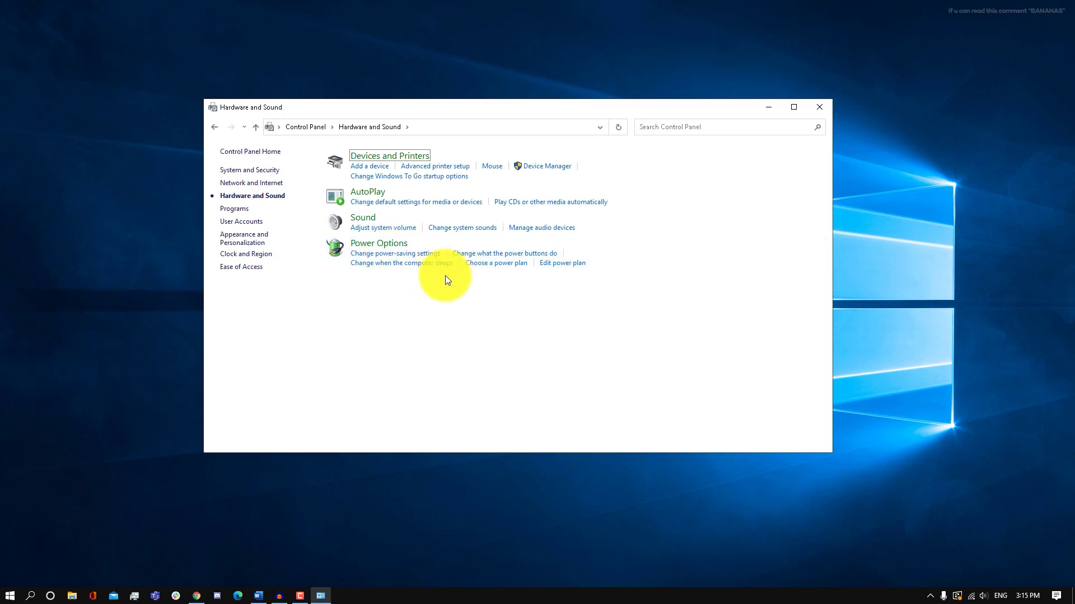
{"action": "left_click", "coordinate": [549, 263]}
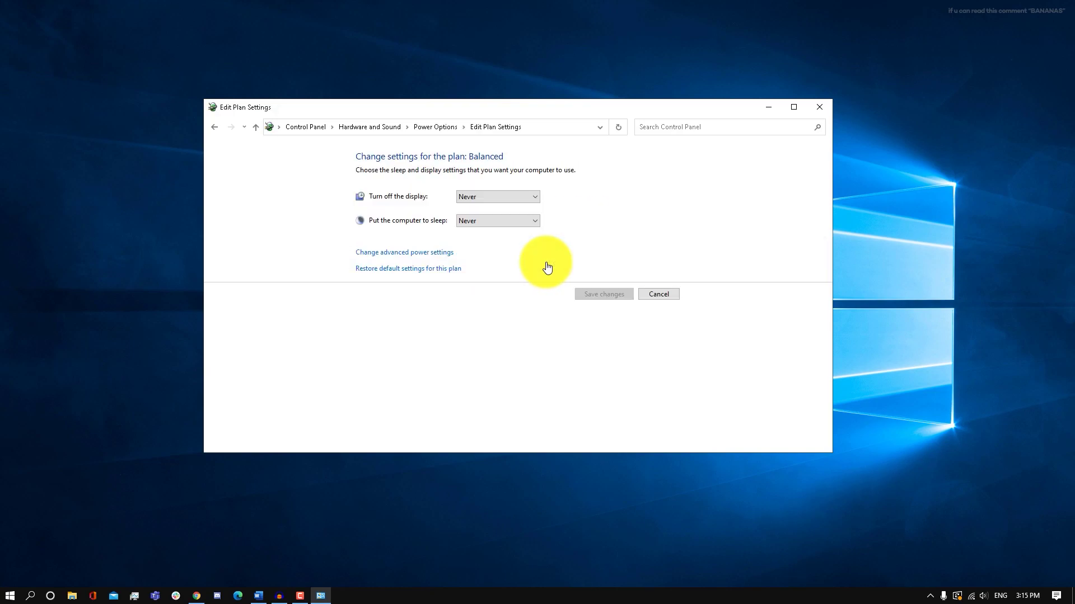
{"action": "left_click", "coordinate": [444, 253]}
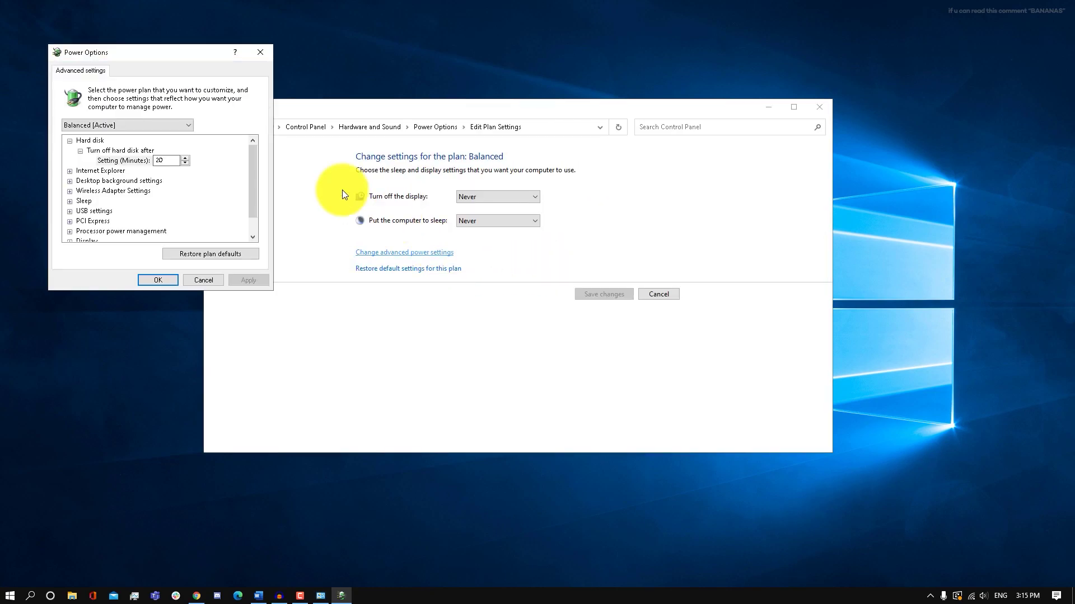
{"action": "left_click_drag", "start_coordinate": [199, 55], "coordinate": [566, 106]}
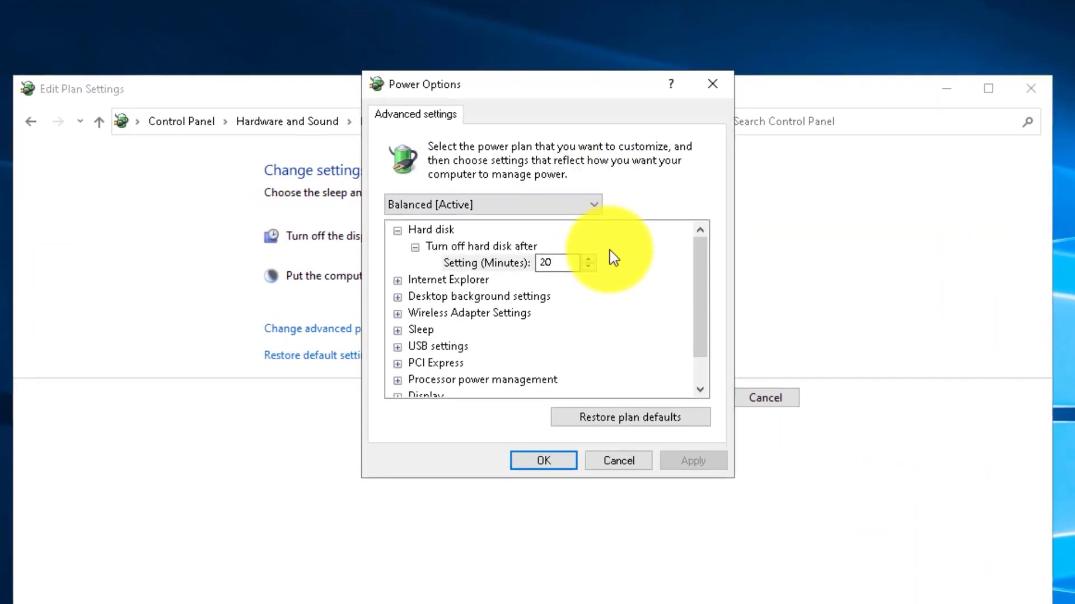
Step: Set Minimum processor state to 0% under Processor power management and apply it
{"action": "scroll", "coordinate": [644, 319], "scroll_direction": "down", "scroll_amount": 1}
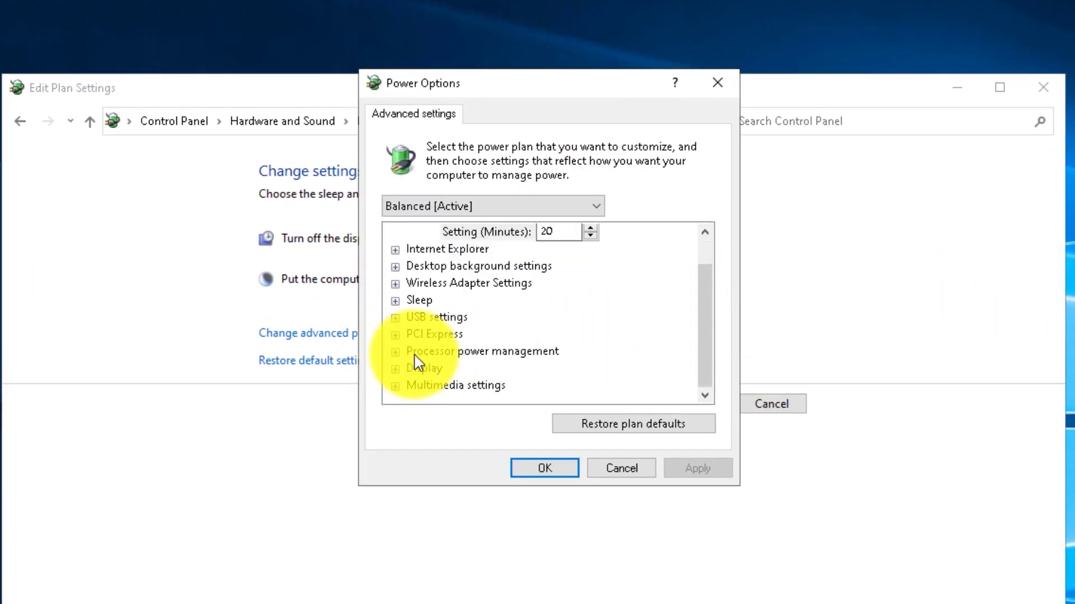
{"action": "left_click", "coordinate": [395, 352]}
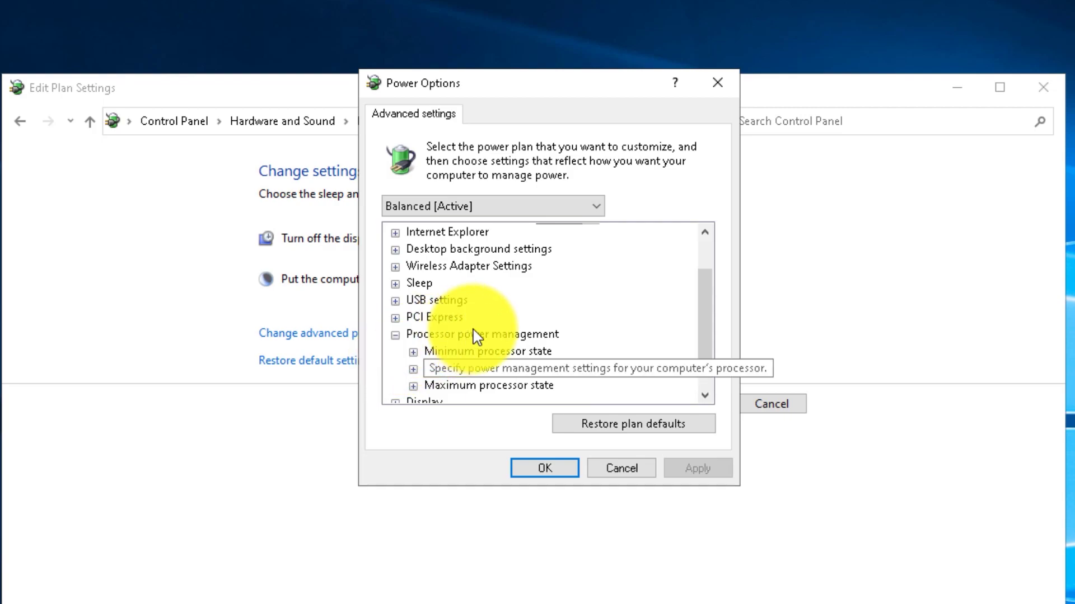
{"action": "scroll", "coordinate": [673, 319], "scroll_direction": "down", "scroll_amount": 1}
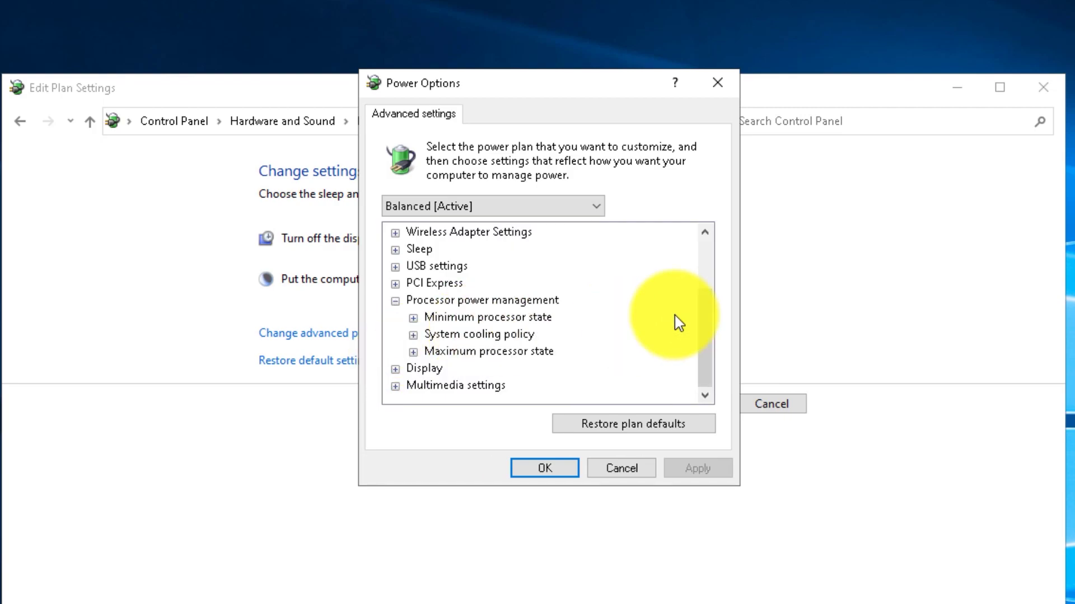
{"action": "left_click", "coordinate": [413, 318]}
{"action": "left_click", "coordinate": [497, 336]}
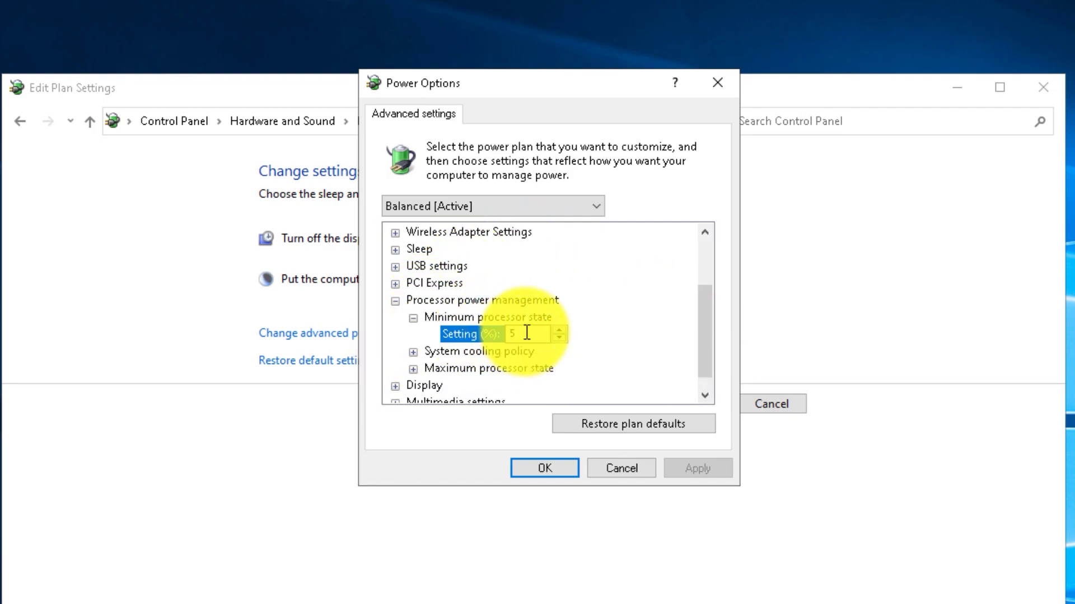
{"action": "double_click", "coordinate": [419, 370]}
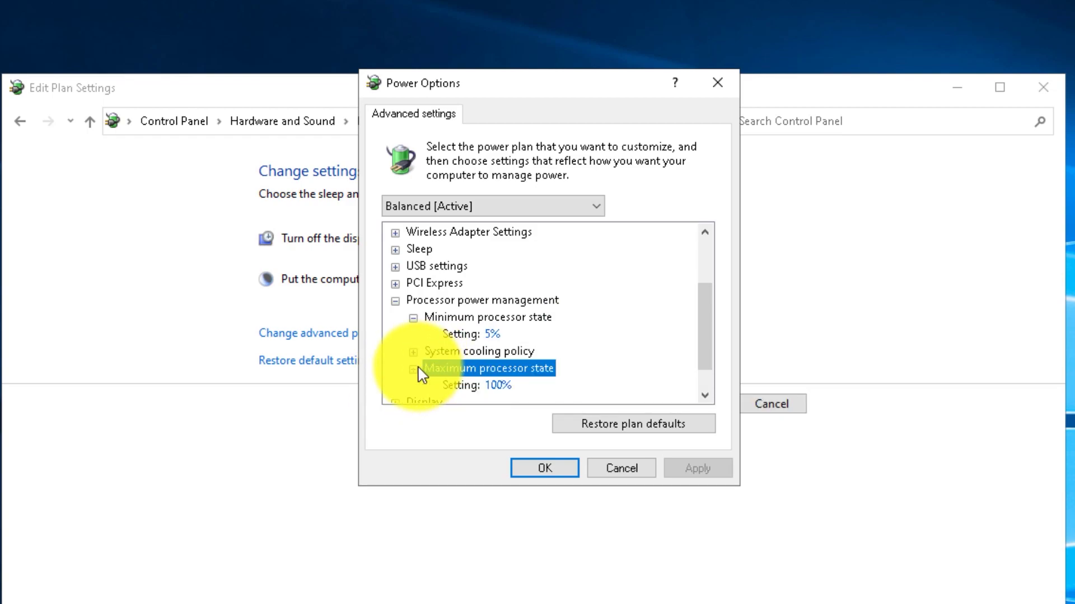
{"action": "left_click", "coordinate": [492, 335]}
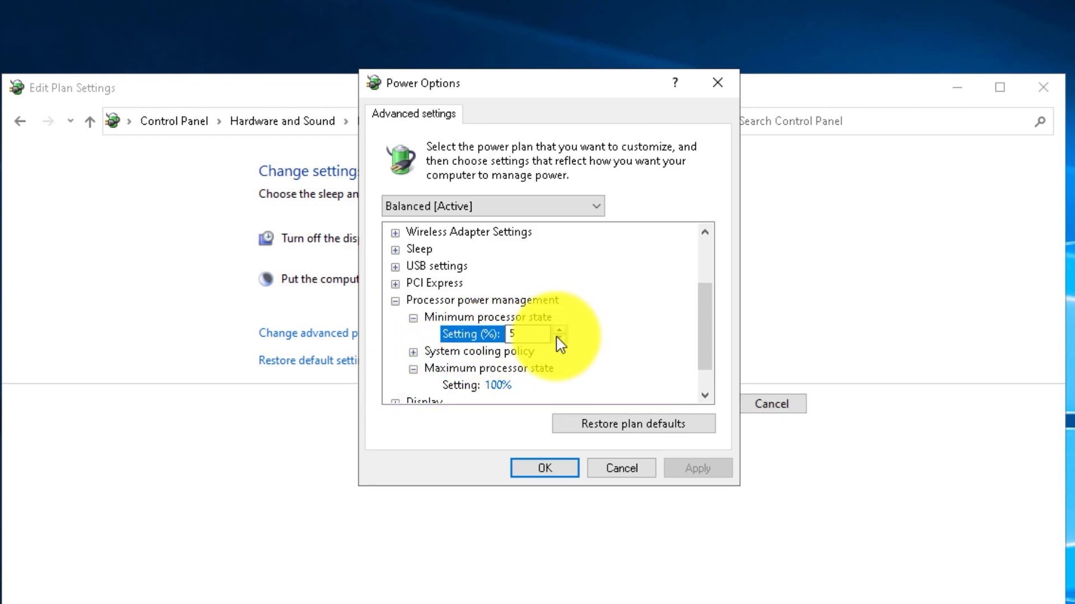
{"action": "key", "text": "BackSpace"}
{"action": "type", "text": "0"}
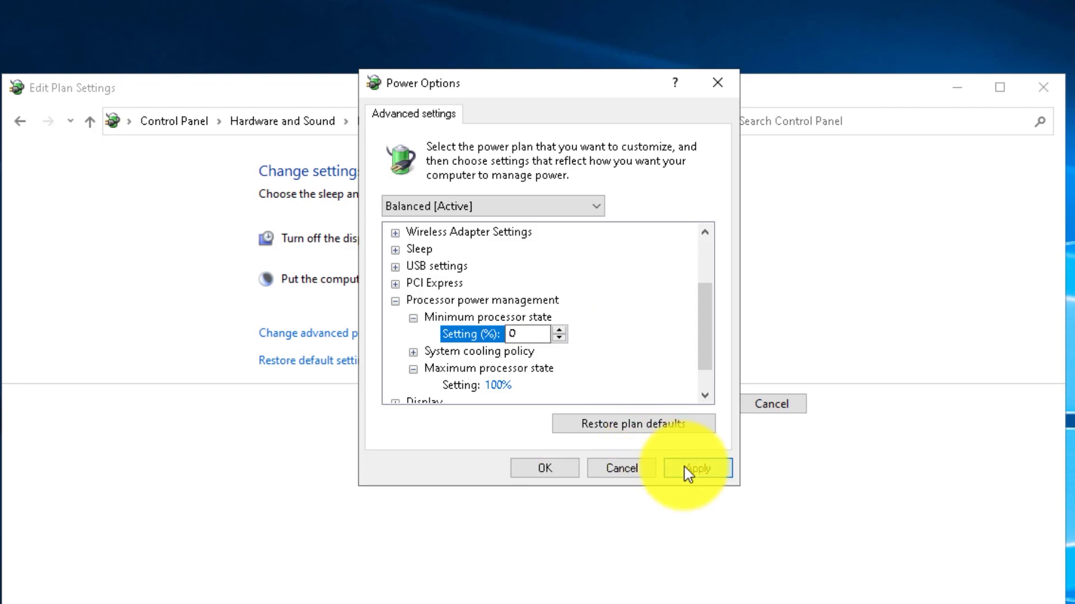
{"action": "left_click", "coordinate": [688, 471]}
{"action": "left_click", "coordinate": [546, 468]}
{"action": "left_click", "coordinate": [772, 405]}
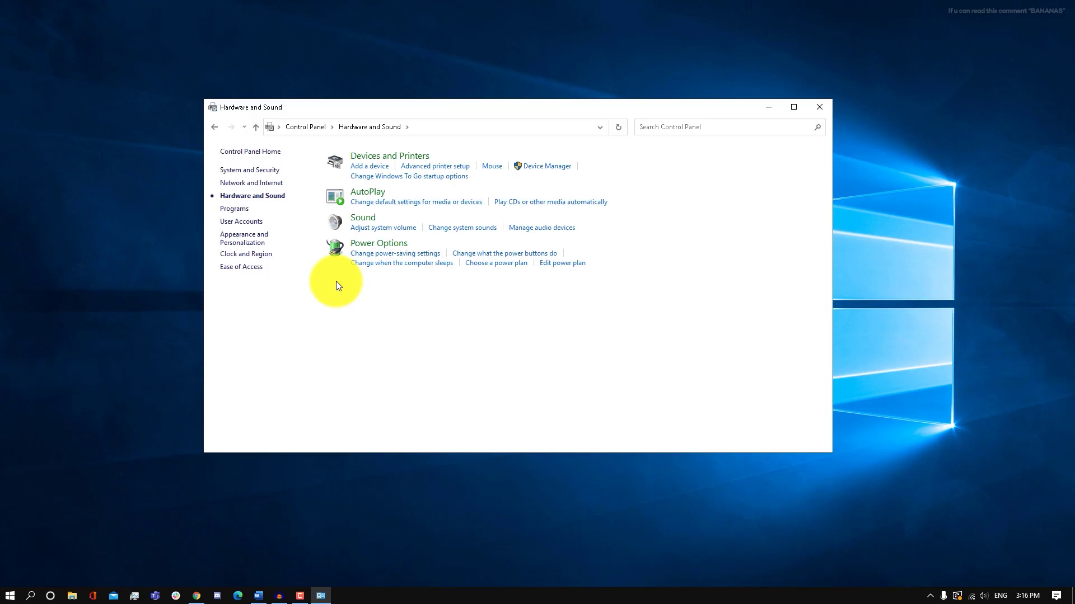
Step: Select the High performance plan, verify it via Power & sleep's additional settings, and close both windows
{"action": "left_click", "coordinate": [390, 245]}
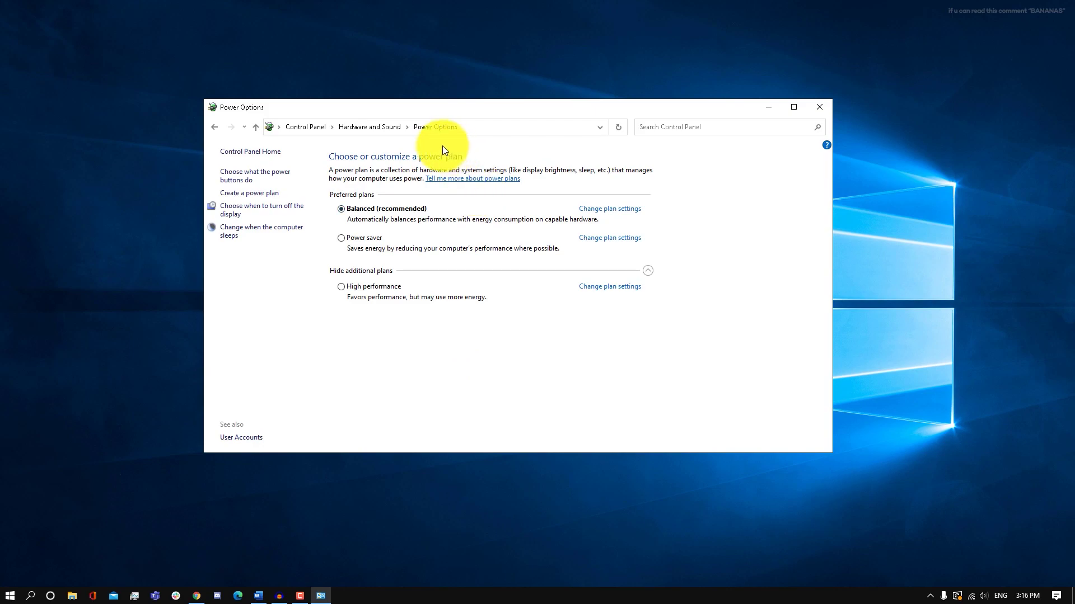
{"action": "left_click", "coordinate": [344, 286]}
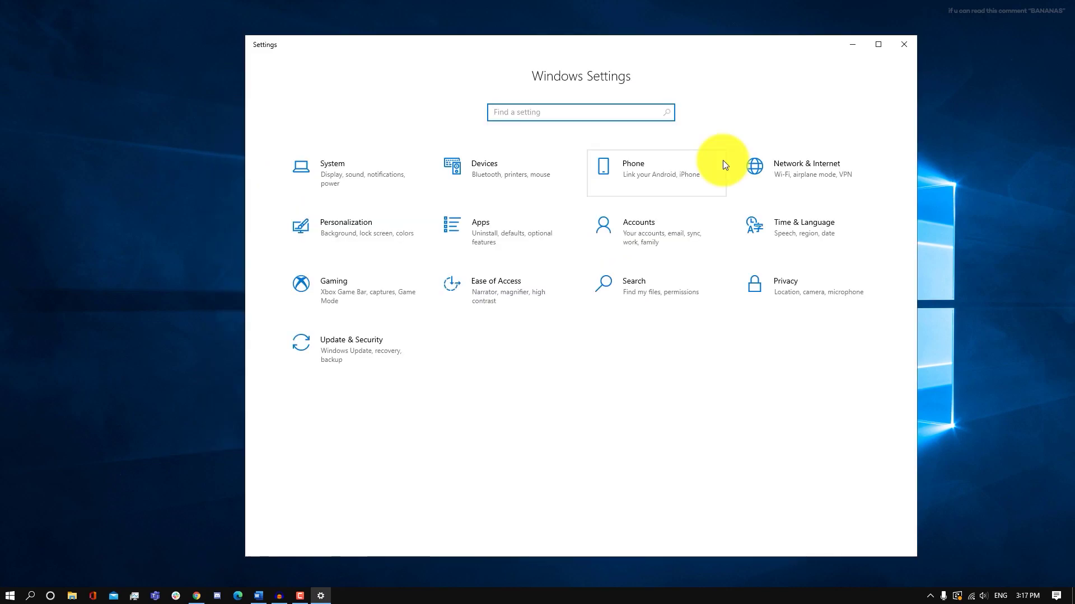
{"action": "type", "text": "power"}
{"action": "left_click", "coordinate": [555, 143]}
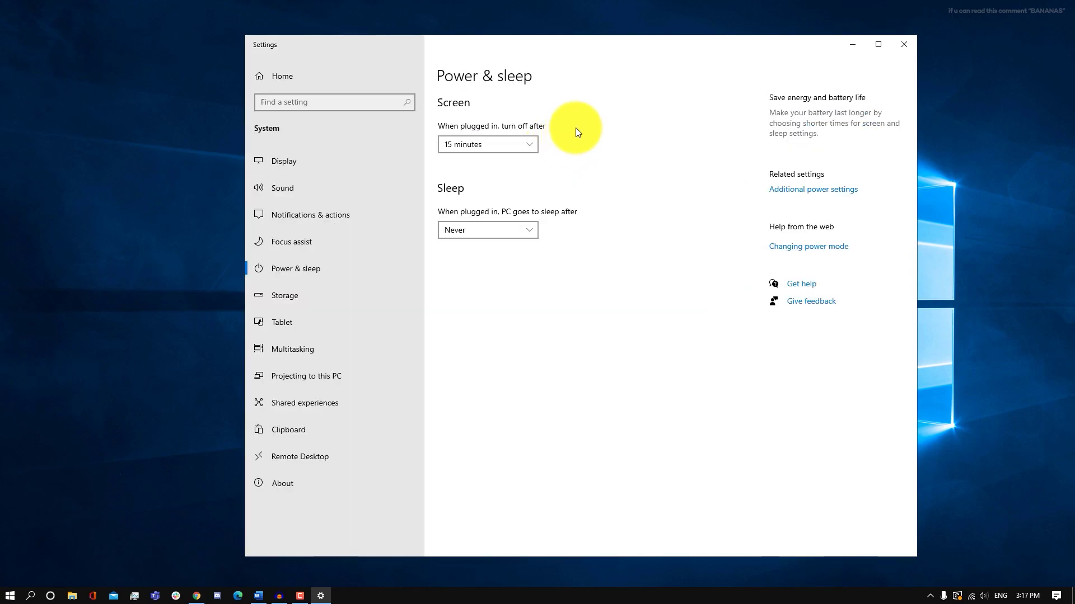
{"action": "left_click", "coordinate": [804, 191]}
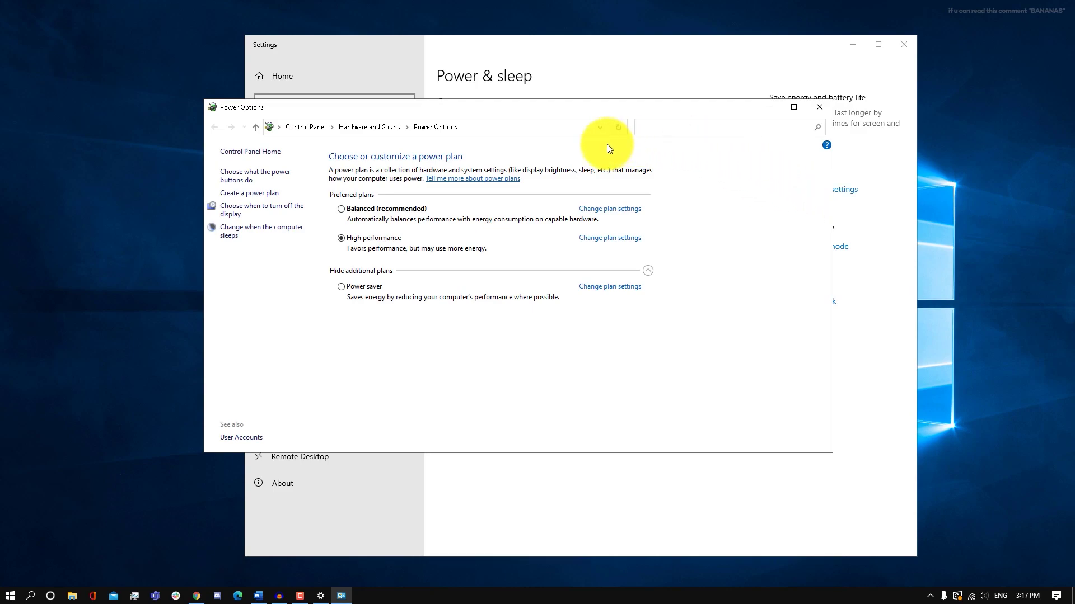
{"action": "left_click", "coordinate": [339, 239]}
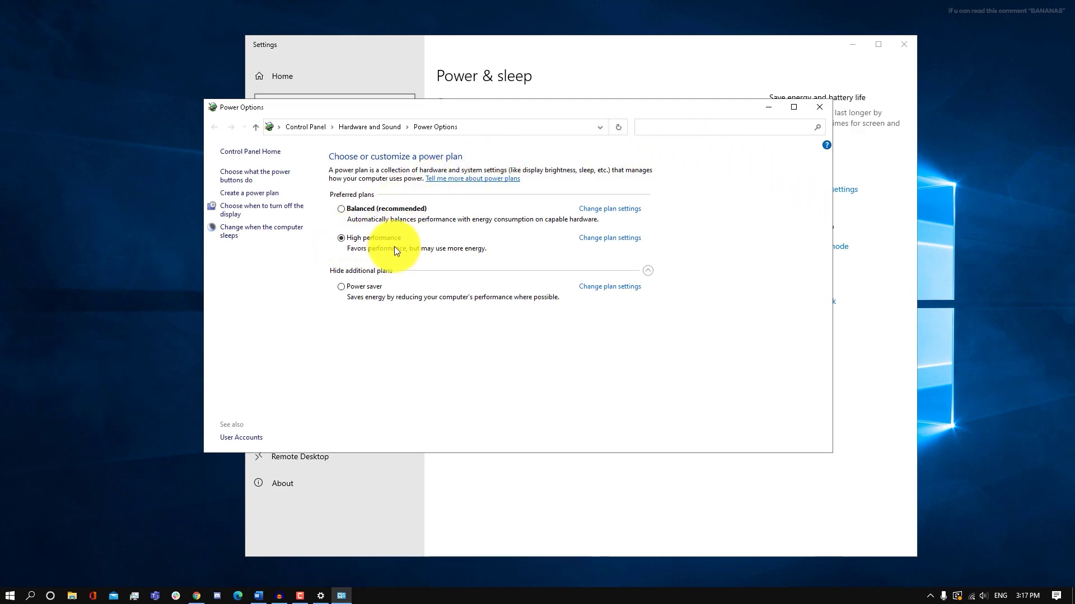
{"action": "left_click", "coordinate": [817, 110]}
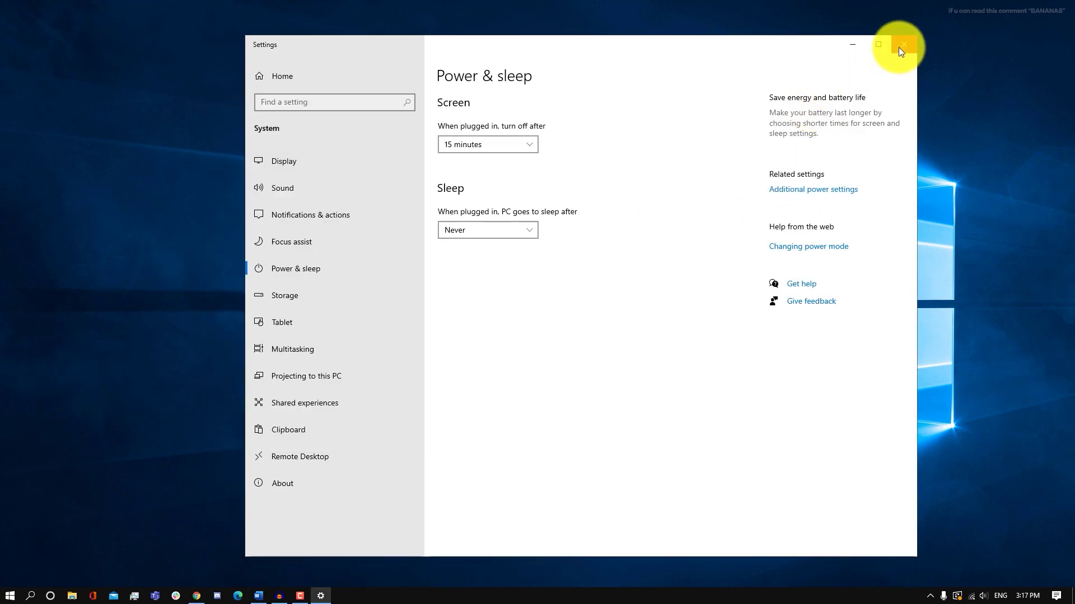
{"action": "left_click", "coordinate": [898, 47]}
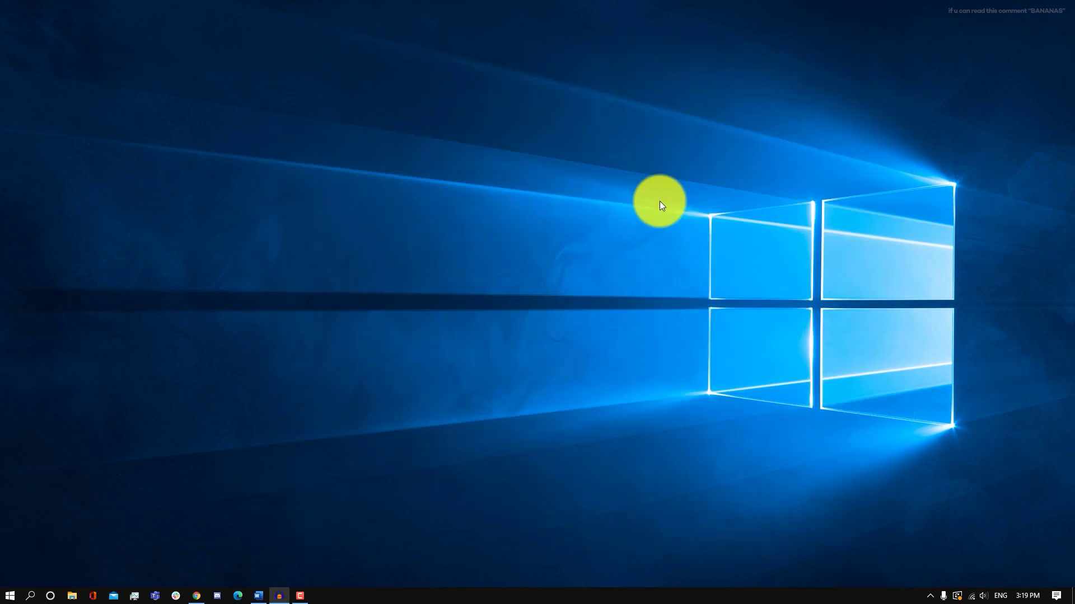
{"action": "key", "text": "super"}
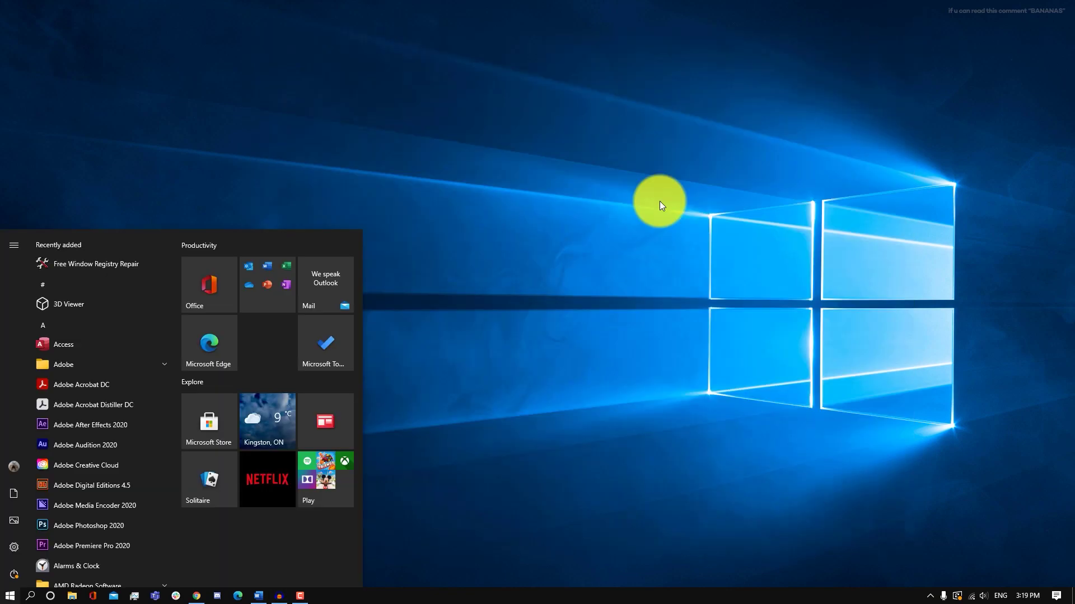
{"action": "type", "text": "con"}
{"action": "key", "text": "Return"}
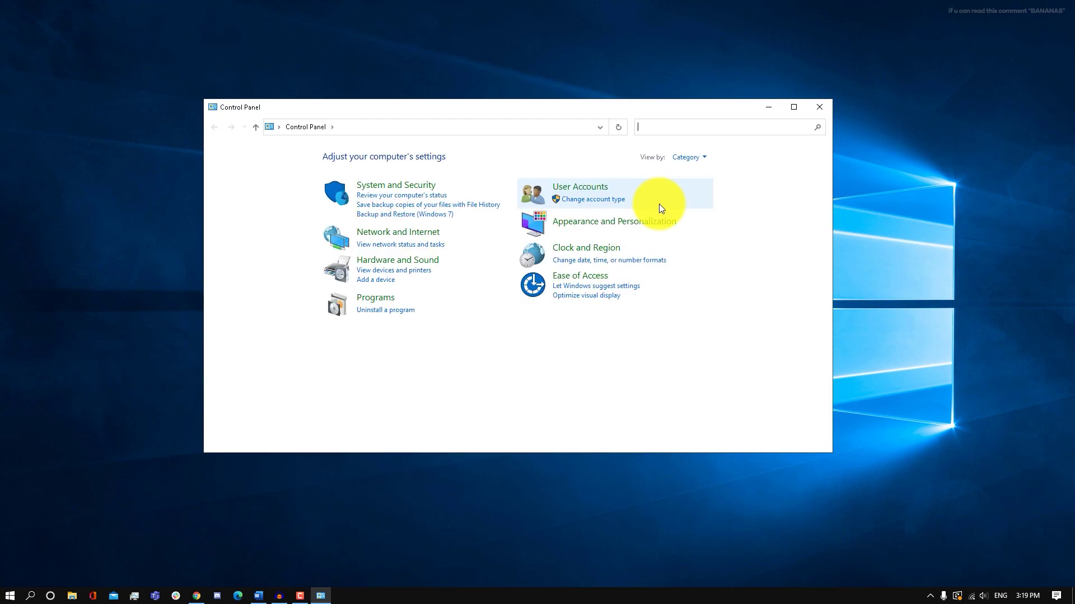
{"action": "left_click", "coordinate": [420, 187]}
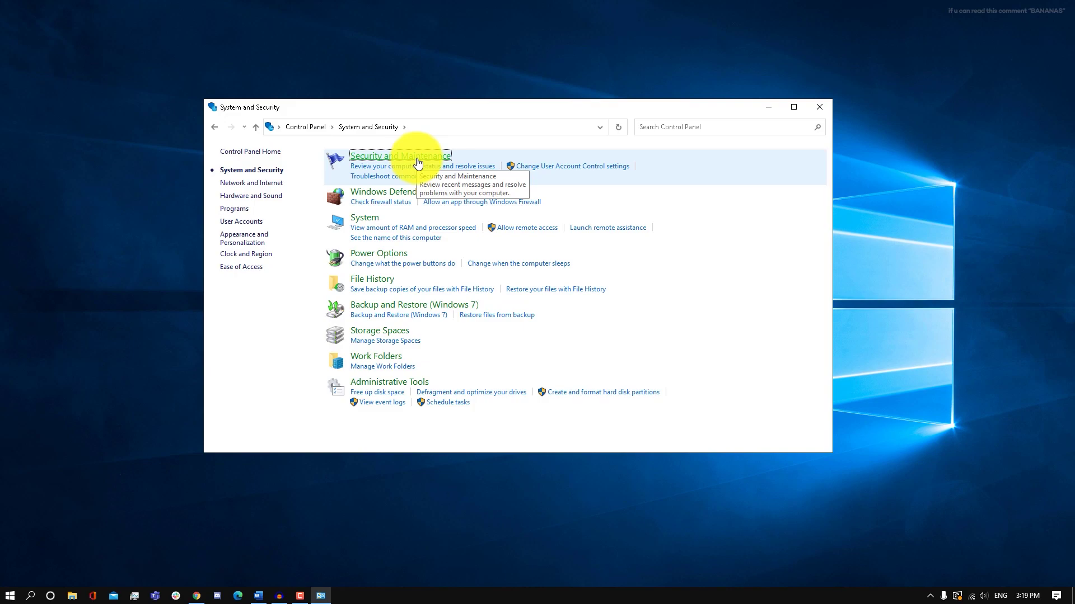
{"action": "left_click", "coordinate": [417, 163]}
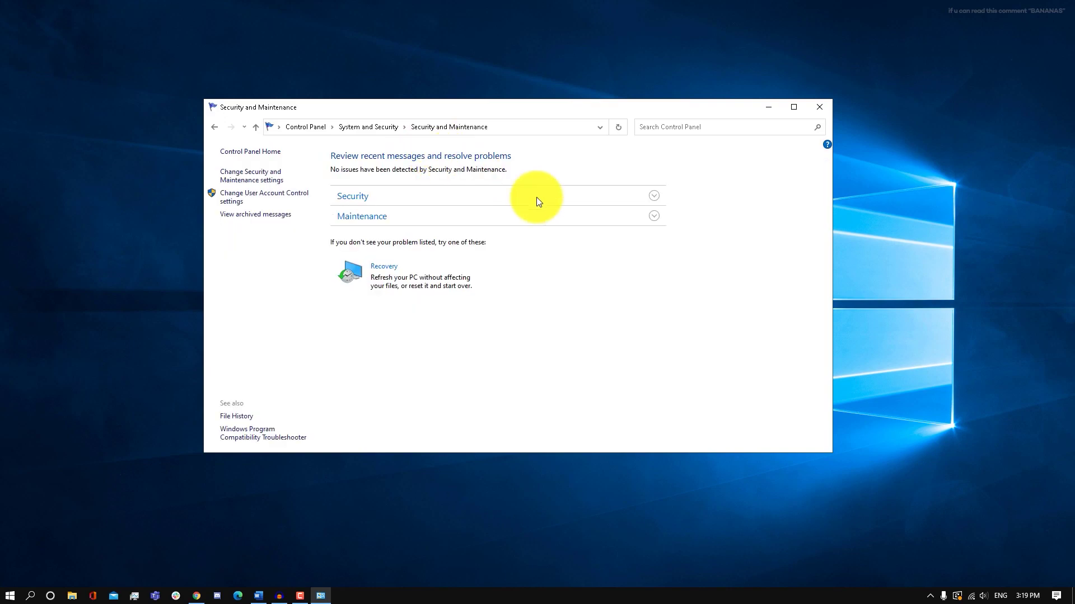
{"action": "left_click", "coordinate": [652, 217]}
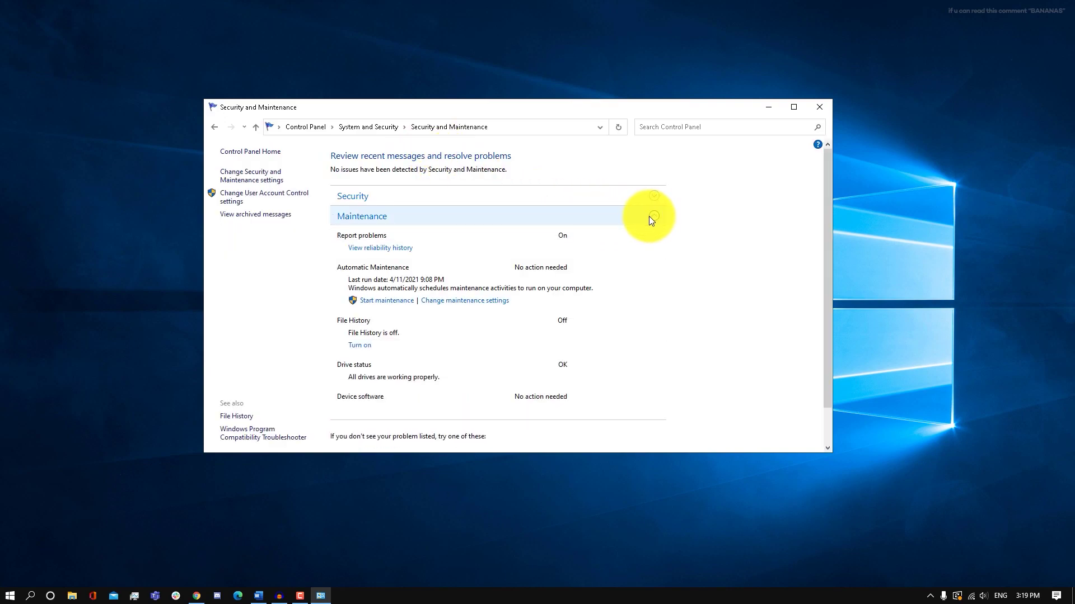
{"action": "left_click", "coordinate": [500, 302]}
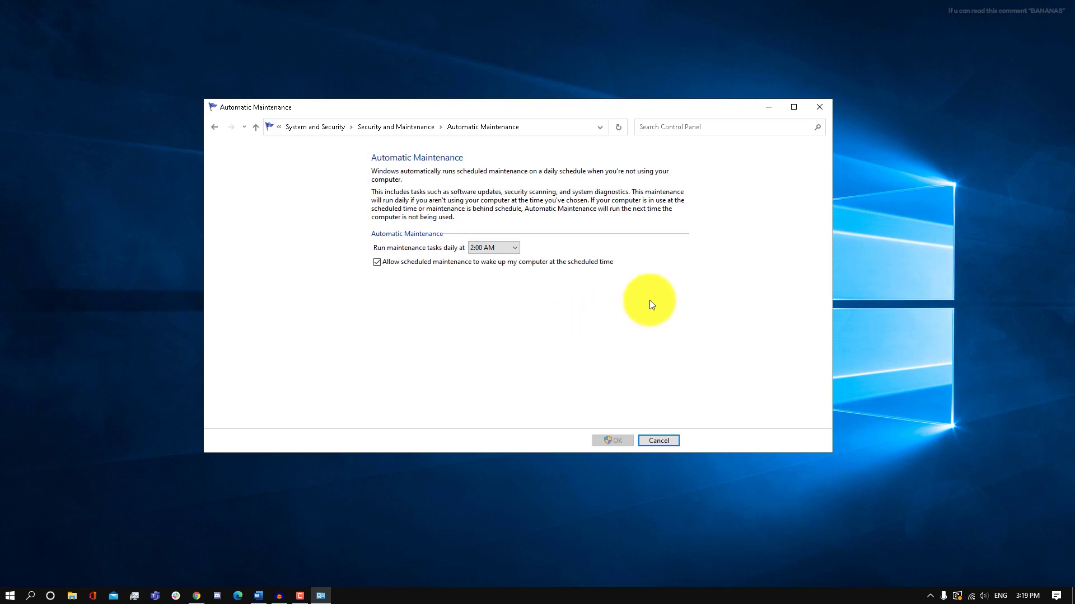
{"action": "left_click", "coordinate": [501, 250]}
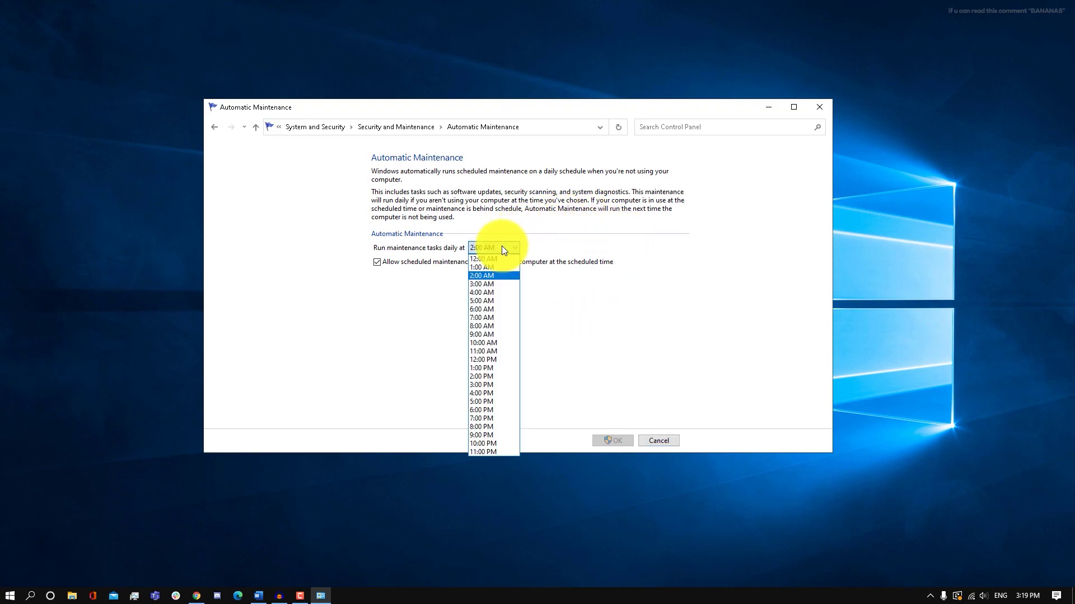
{"action": "left_click", "coordinate": [612, 249]}
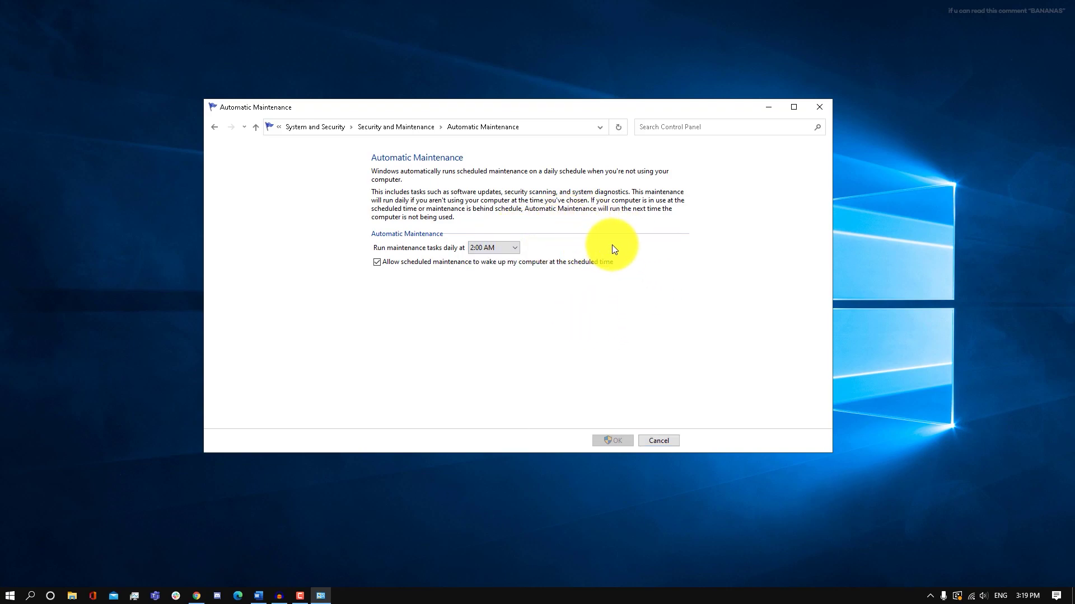
{"action": "left_click", "coordinate": [507, 253]}
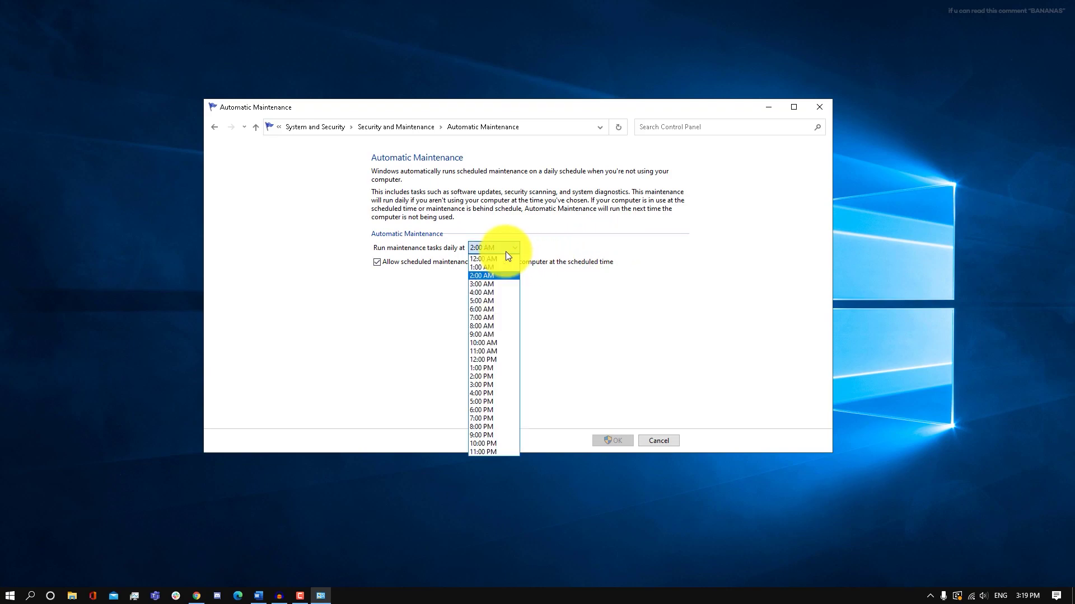
{"action": "left_click", "coordinate": [649, 249]}
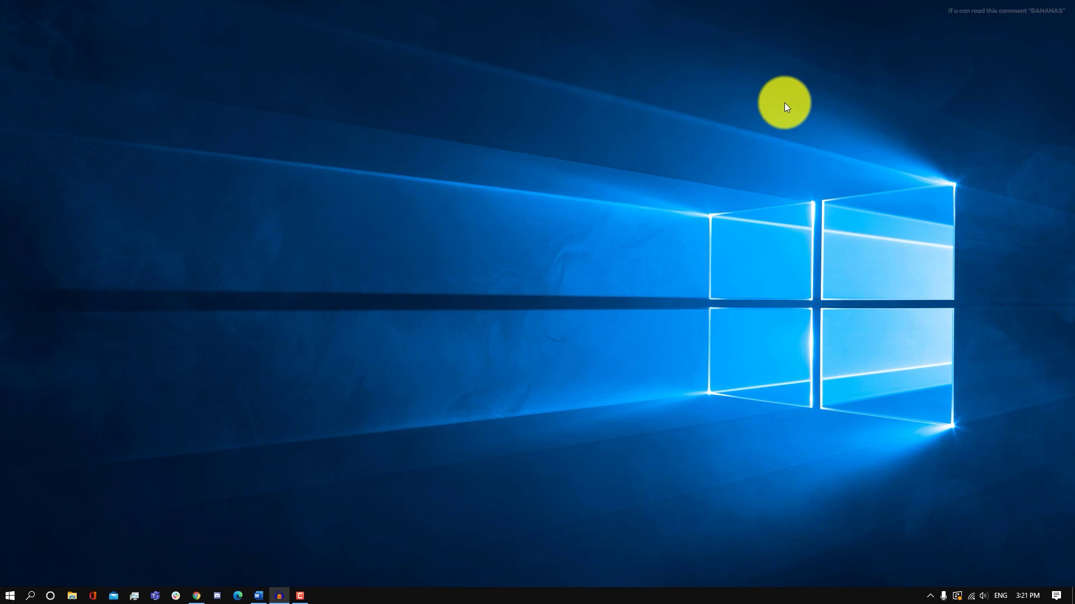
Step: Optimize drive C: using Optimize Drives from Settings' System > Storage page
{"action": "key", "text": "super"}
{"action": "type", "text": "sett"}
{"action": "key", "text": "Return"}
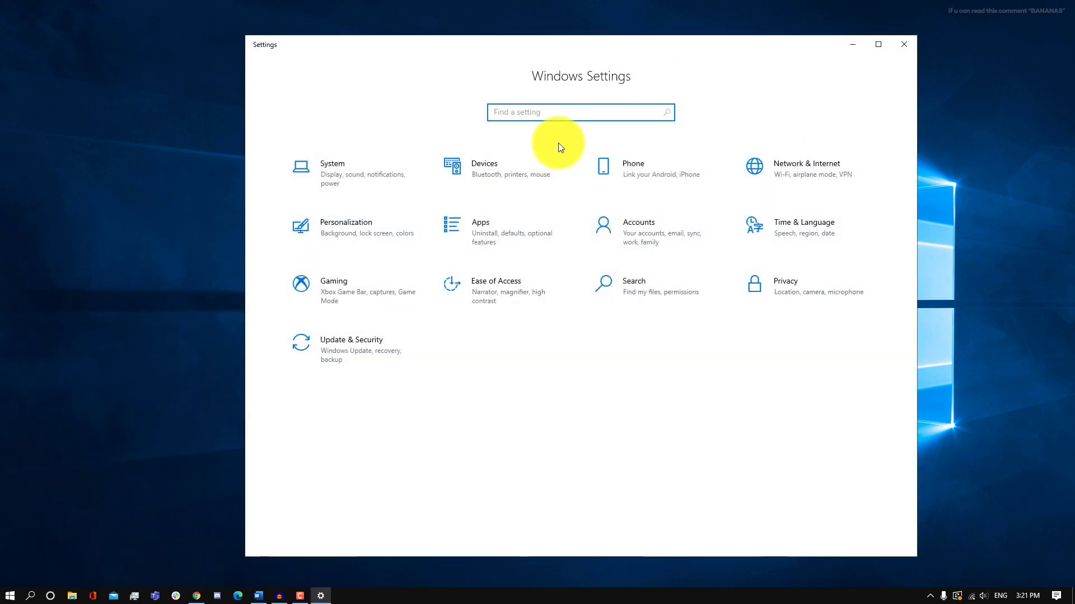
{"action": "left_click", "coordinate": [381, 180]}
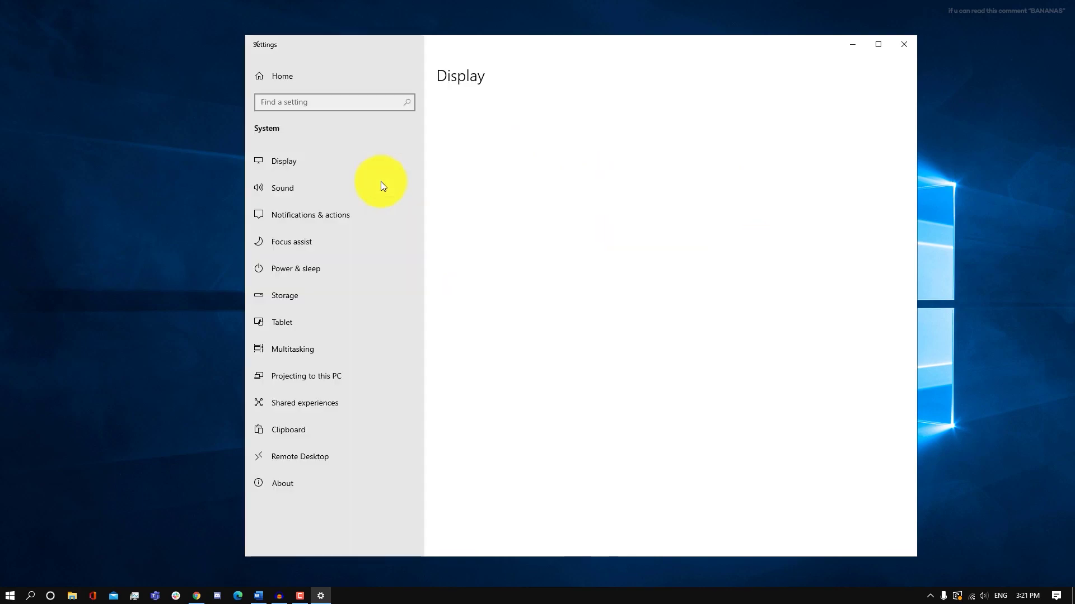
{"action": "left_click", "coordinate": [347, 294]}
{"action": "scroll", "coordinate": [515, 446], "scroll_direction": "down", "scroll_amount": 2}
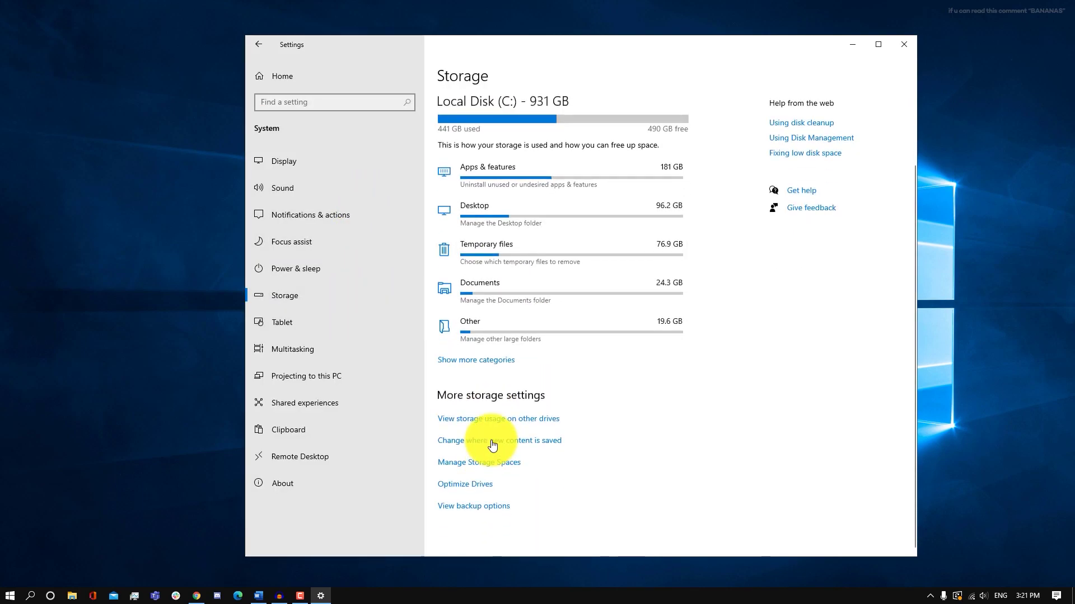
{"action": "left_click", "coordinate": [464, 485]}
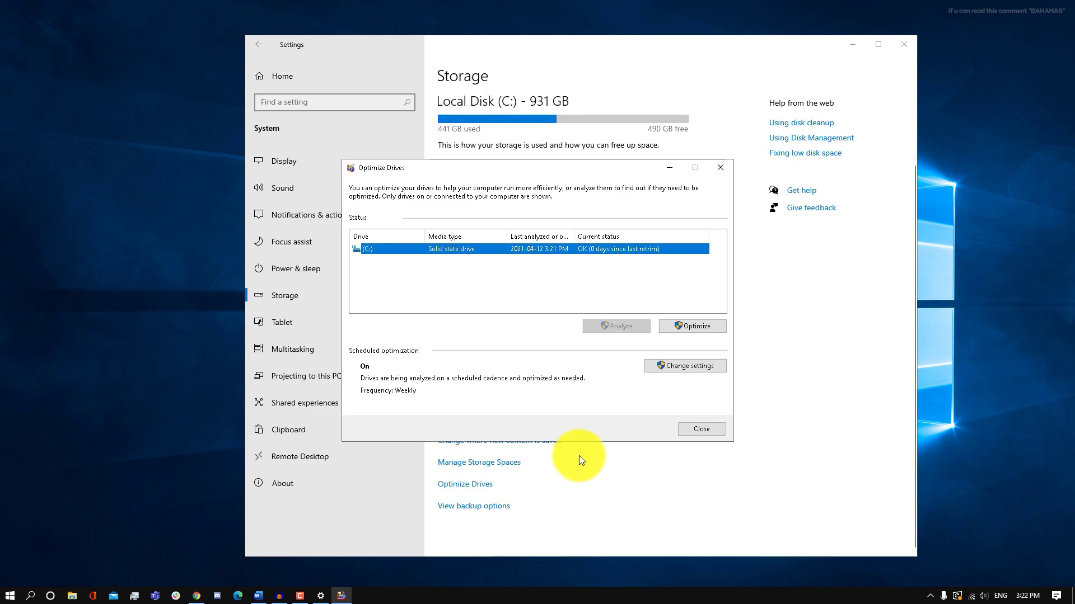
{"action": "left_click", "coordinate": [688, 331]}
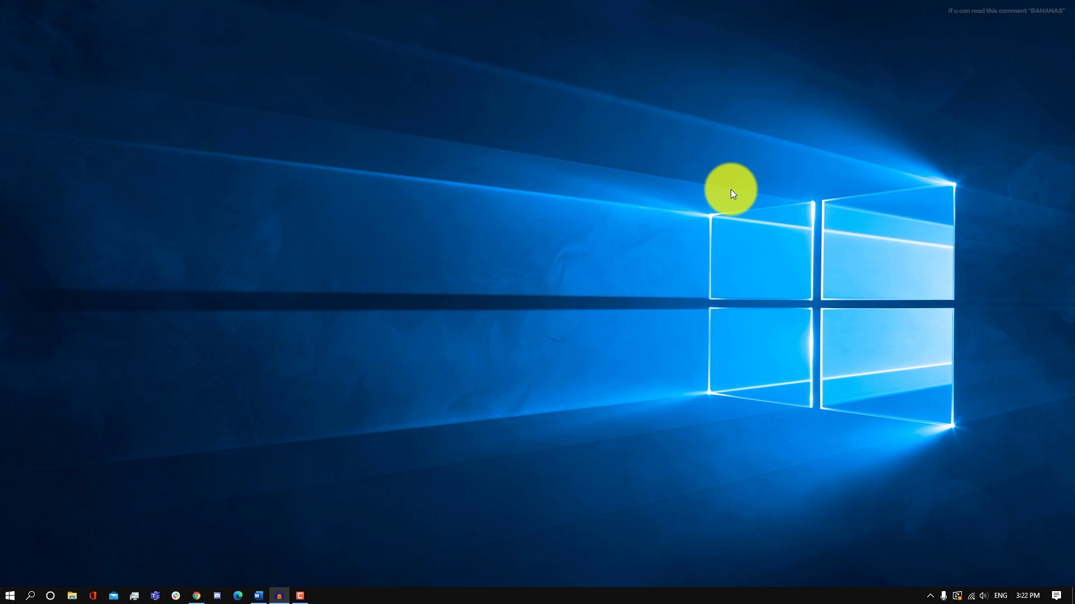
Step: Find 'reset' from Start to reach Reset this PC on the Recovery page, and choose Get started
{"action": "key", "text": "super"}
{"action": "type", "text": "reset"}
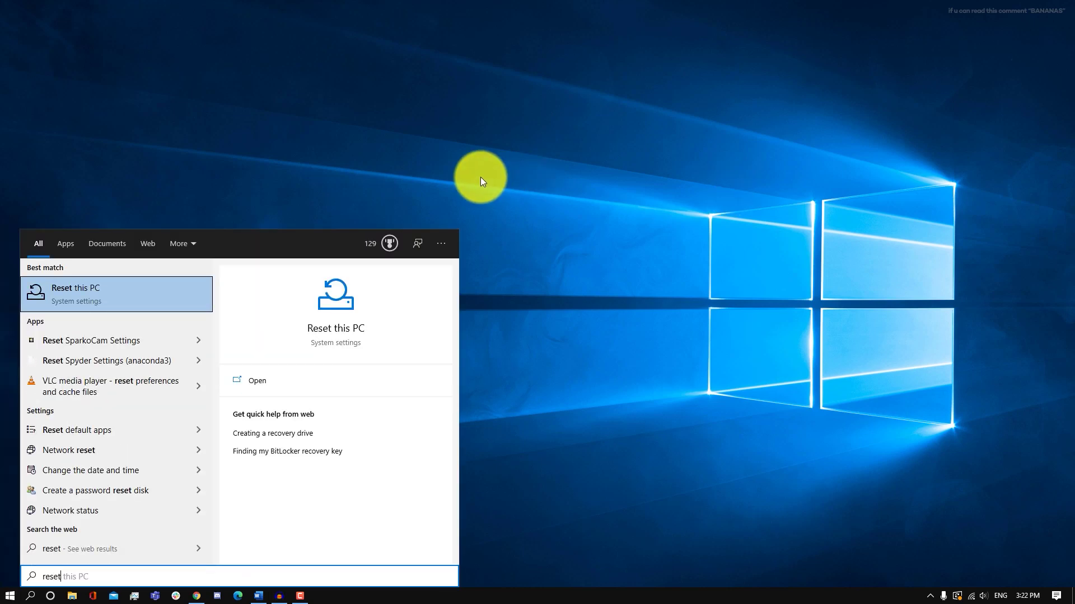
{"action": "left_click", "coordinate": [141, 308]}
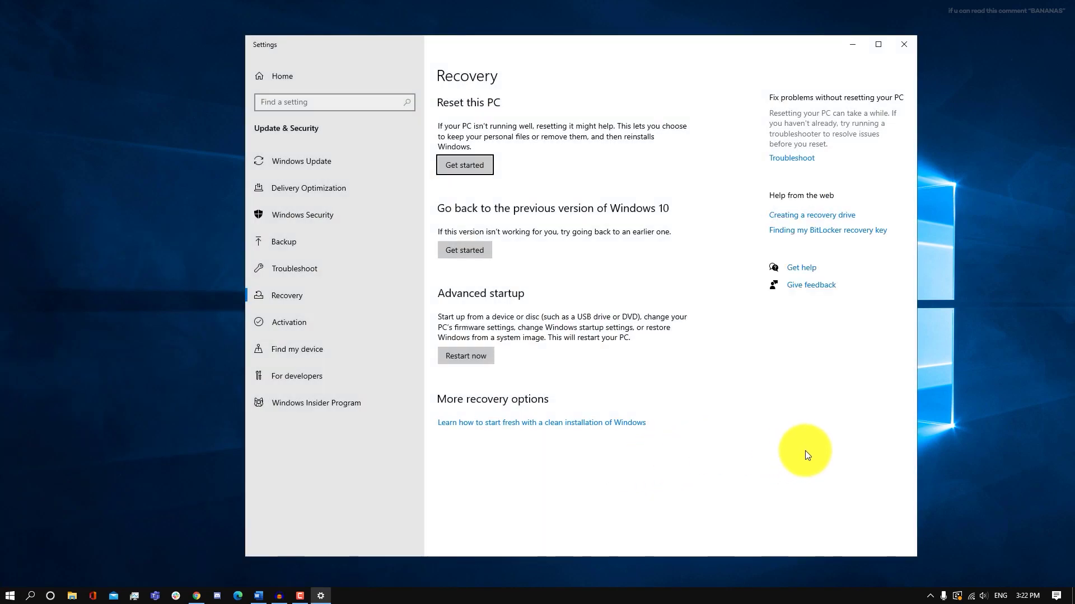
{"action": "left_click", "coordinate": [479, 163]}
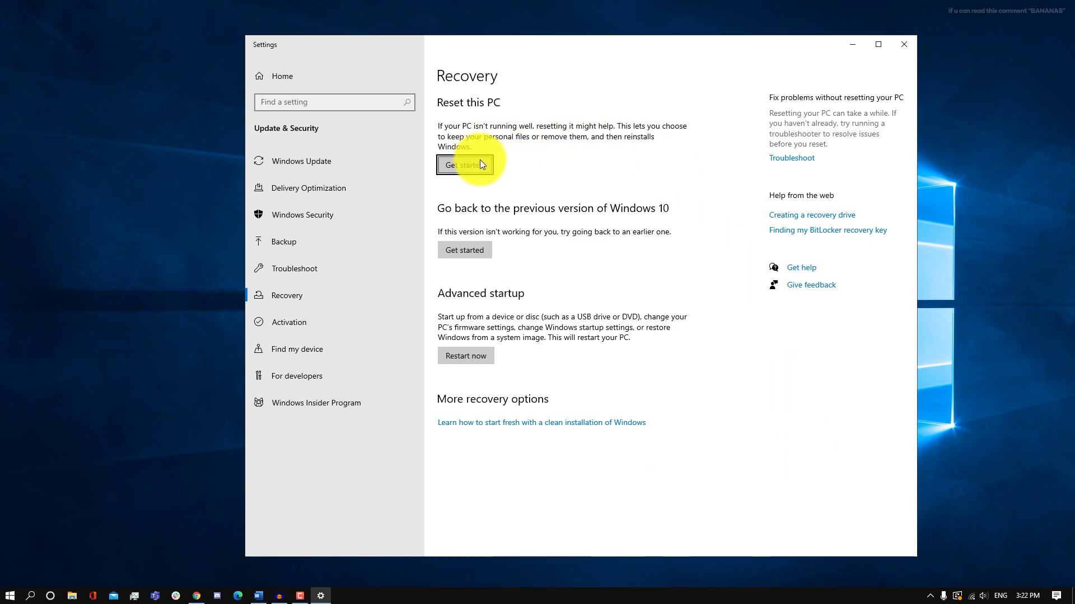